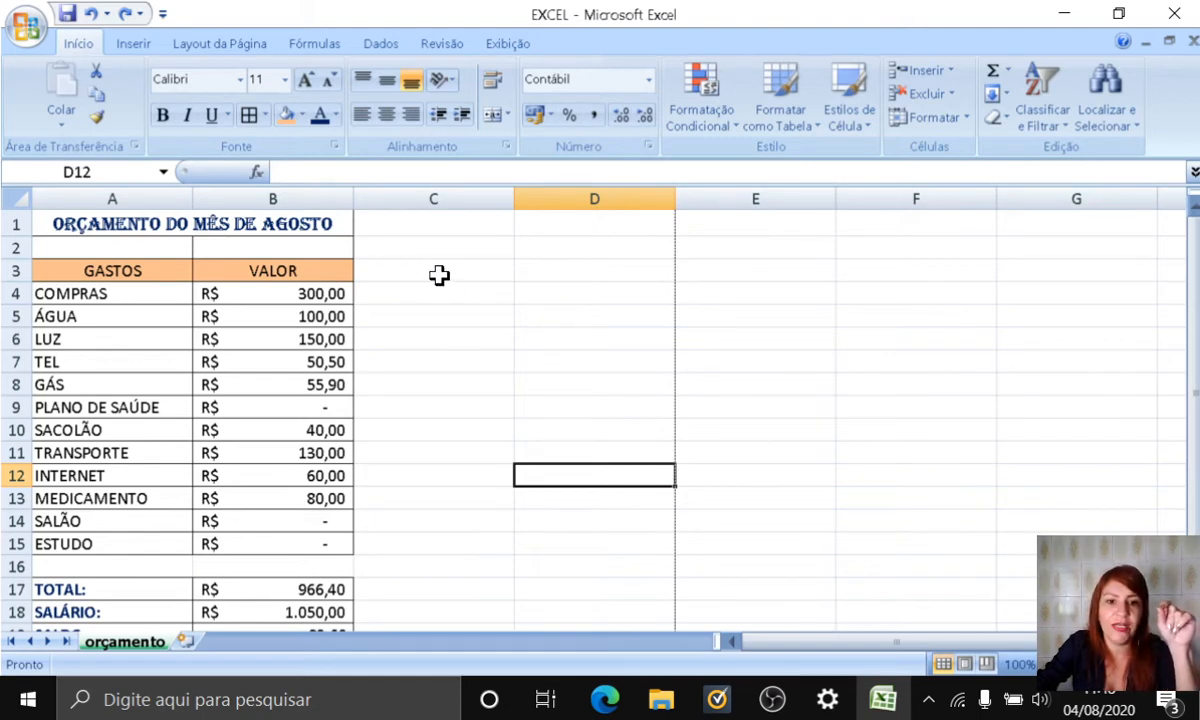
pyautogui.moveTo(439, 275); pyautogui.dragTo(635, 552)
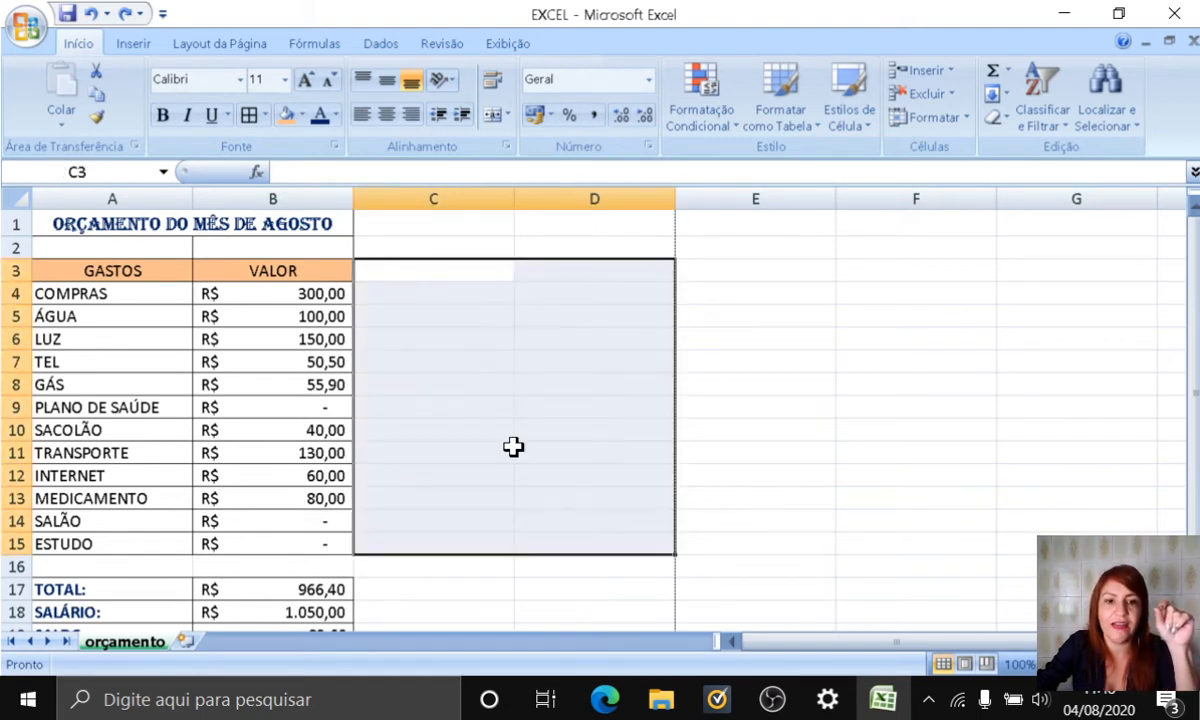
pyautogui.moveTo(60, 271); pyautogui.dragTo(325, 521)
pyautogui.doubleClick(601, 421)
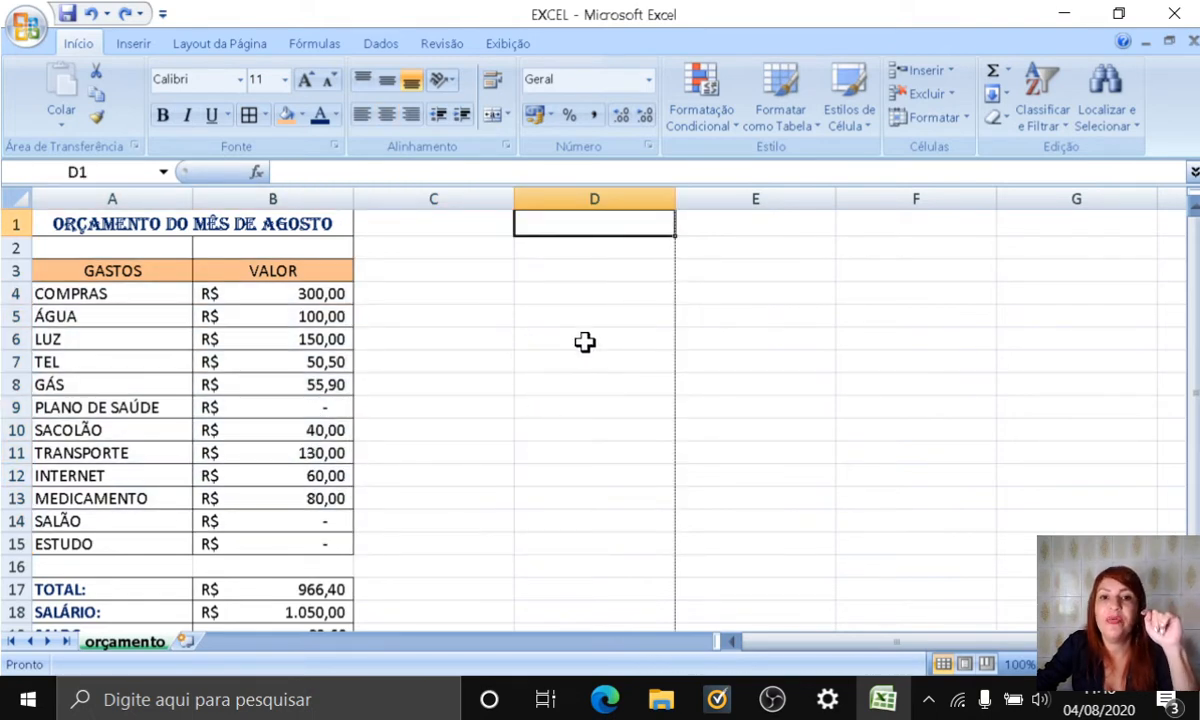
pyautogui.click(112, 272)
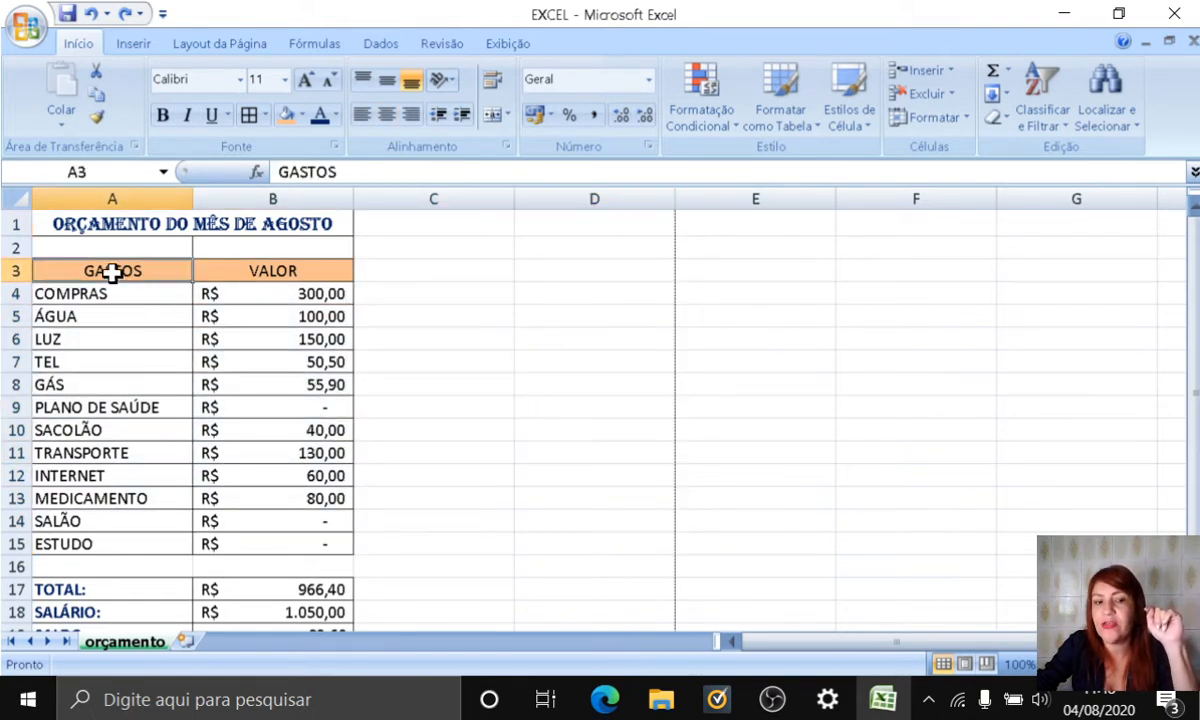
pyautogui.moveTo(112, 272); pyautogui.dragTo(325, 545)
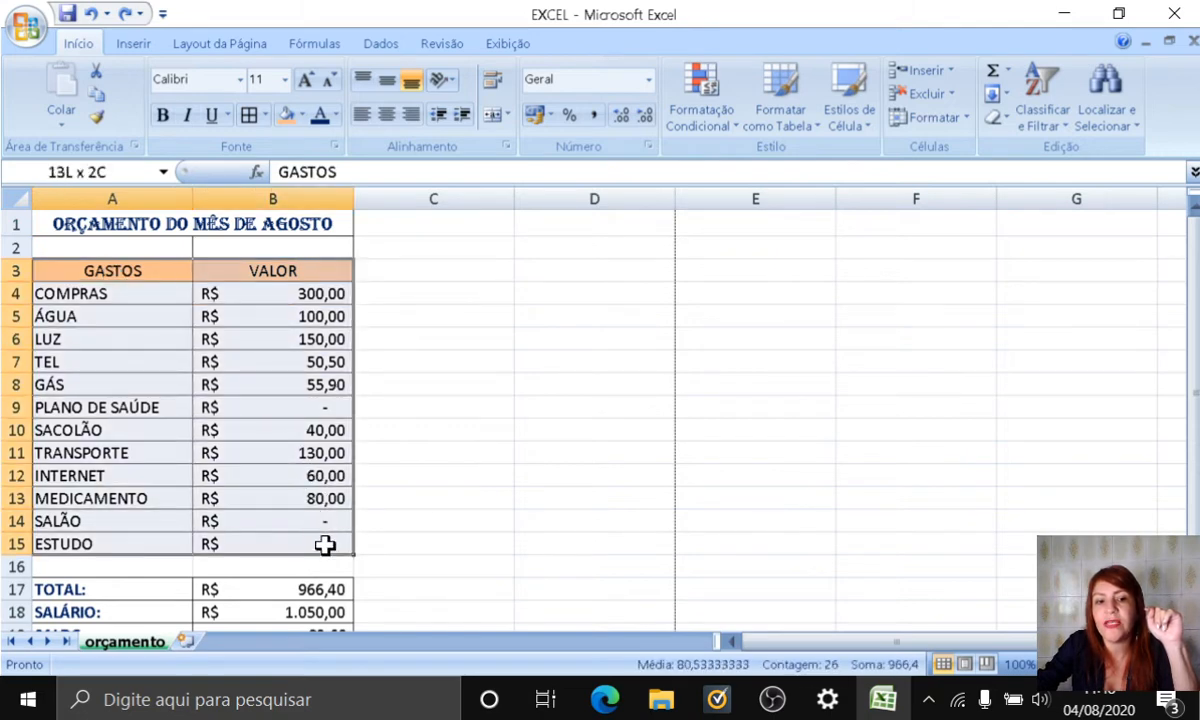
pyautogui.click(544, 380)
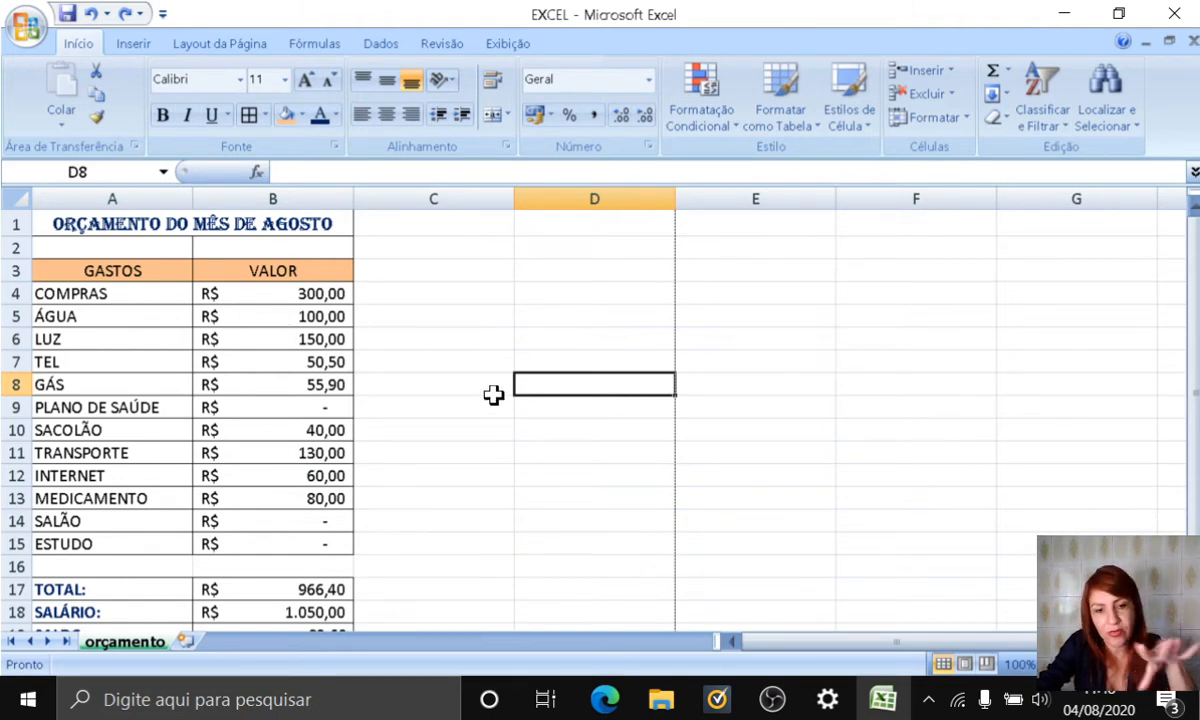
# Step: Insert a new worksheet with VENDEDOR in cell A1 and widen column A to fit the text
pyautogui.click(185, 639)
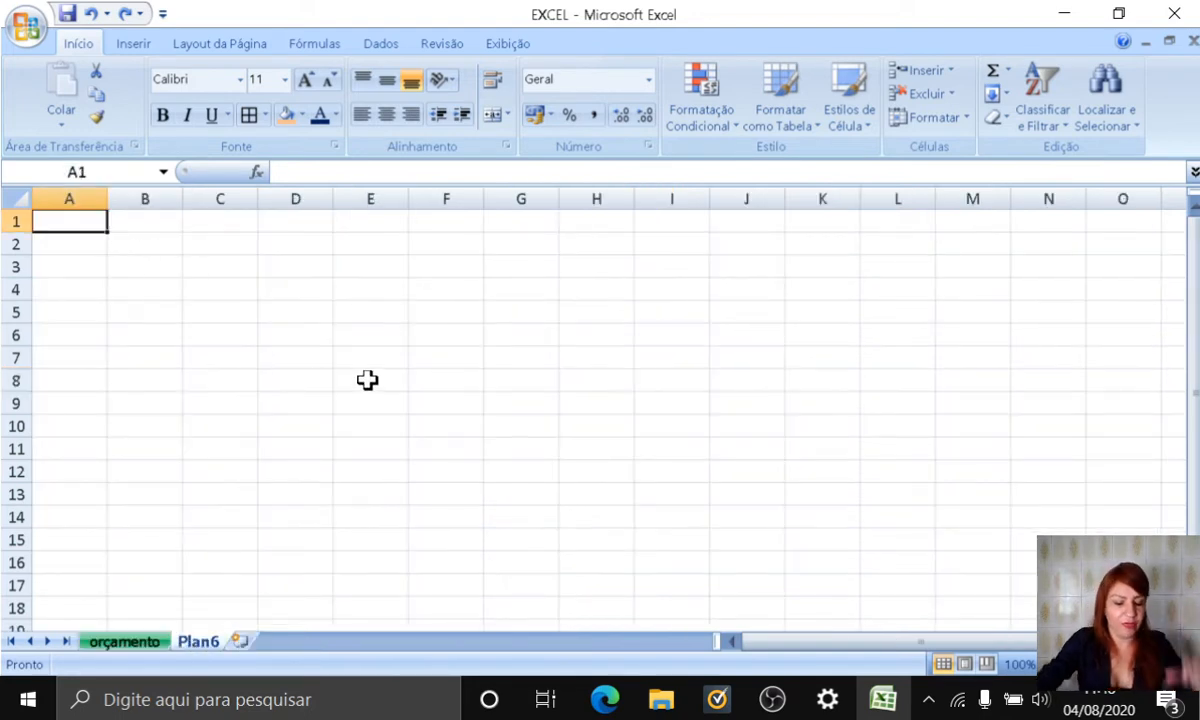
pyautogui.write('VENDEDOR')
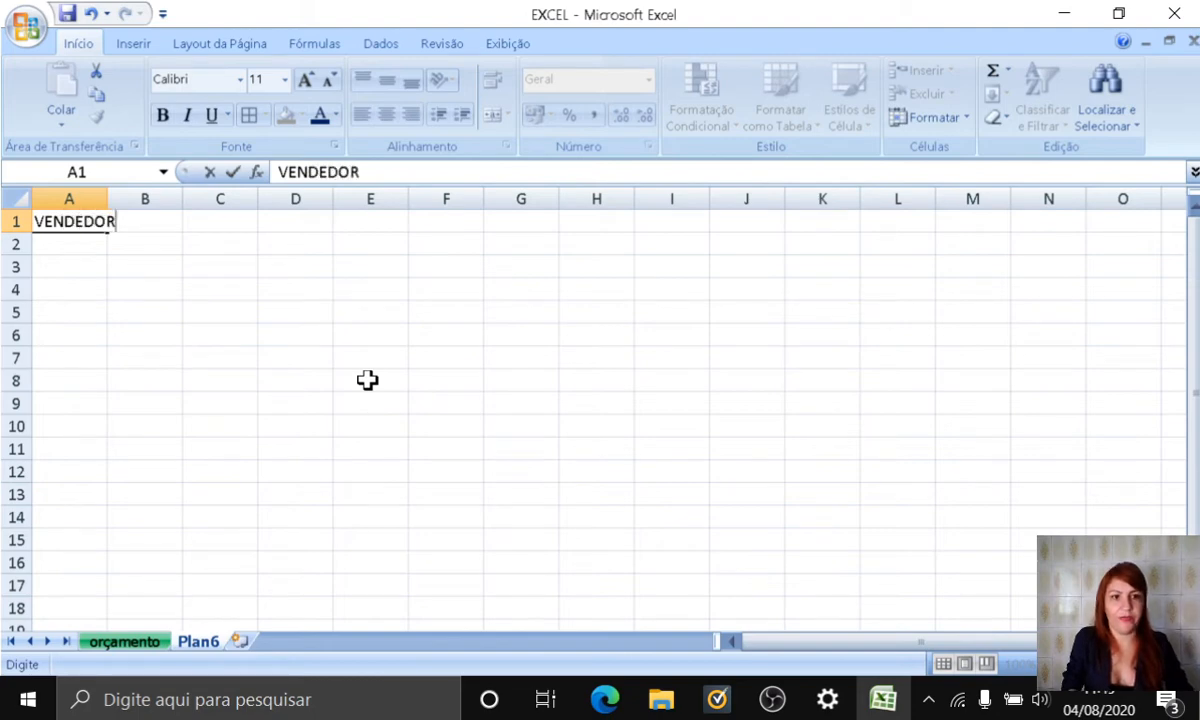
pyautogui.press('Return')
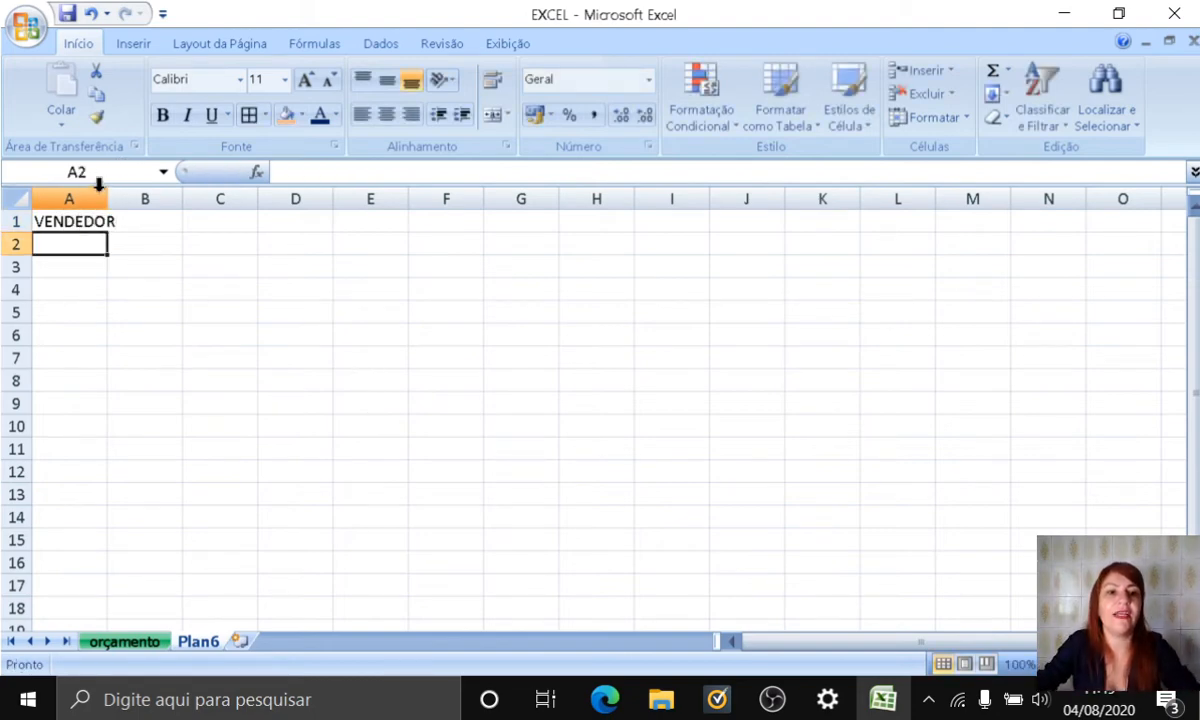
pyautogui.moveTo(107, 199); pyautogui.dragTo(139, 199)
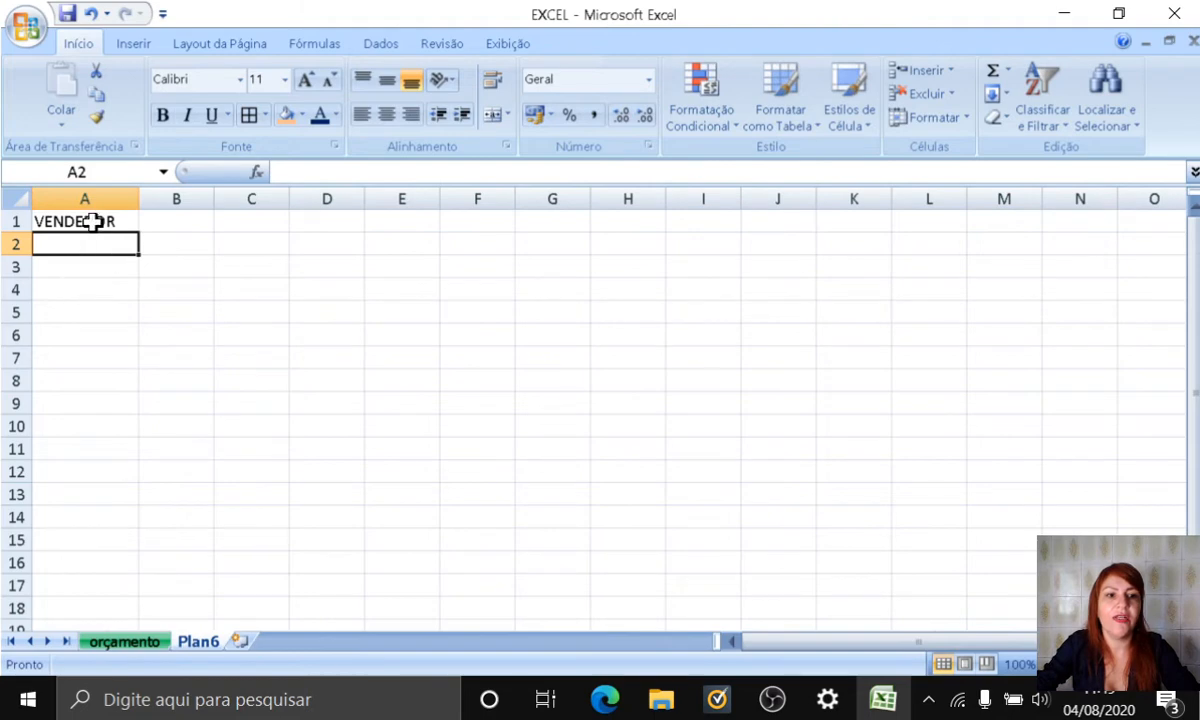
# Step: Move the VENDEDOR entry from A1 to H3 and on to B3, widening column B to fit the text
pyautogui.click(92, 222)
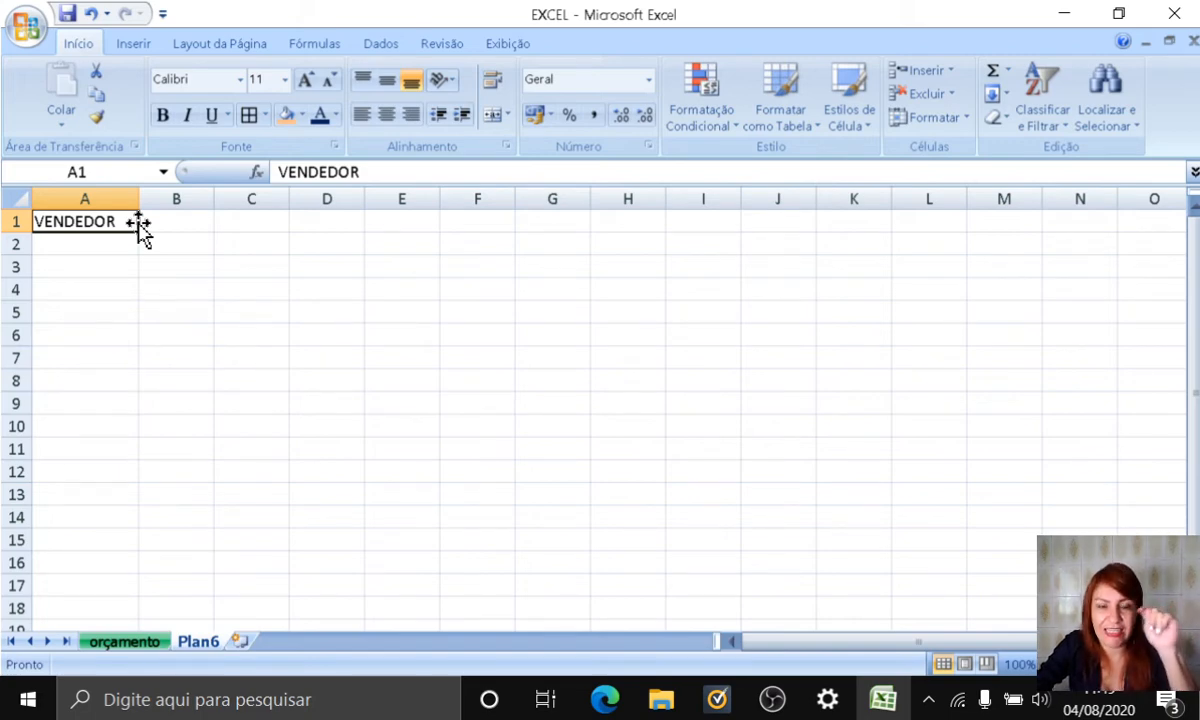
pyautogui.moveTo(139, 226); pyautogui.dragTo(600, 279)
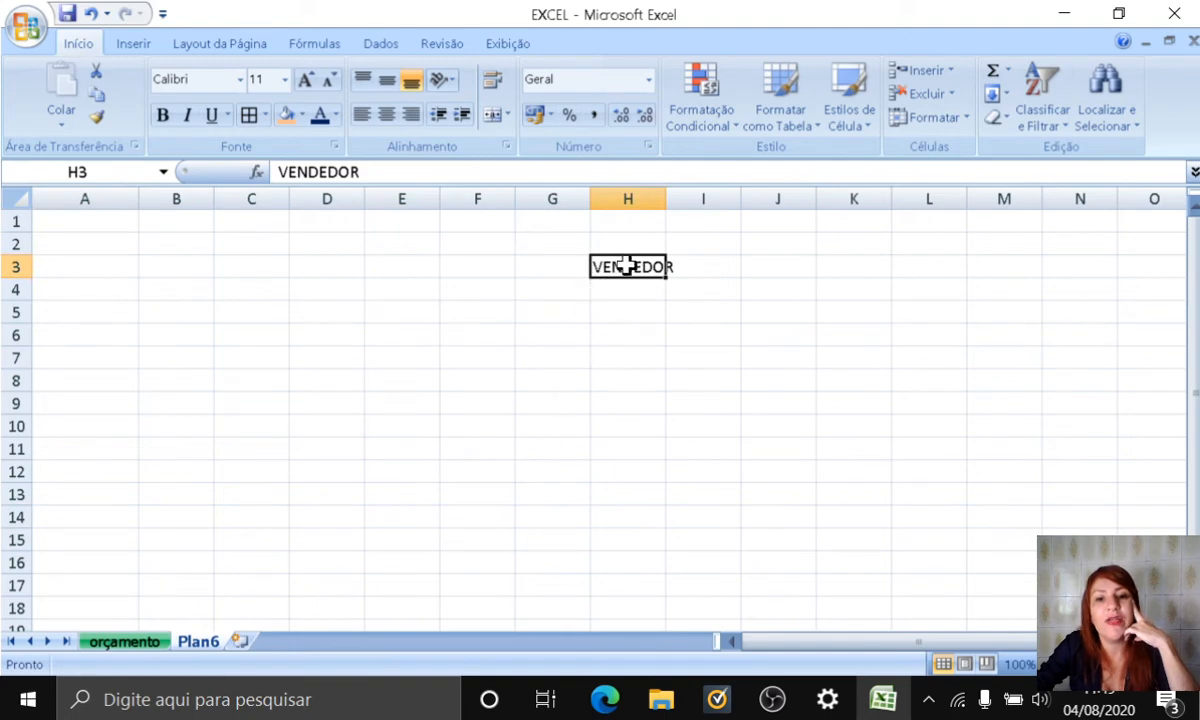
pyautogui.moveTo(625, 265)
pyautogui.mouseDown()
pyautogui.moveTo(624, 294)
pyautogui.moveTo(635, 268)
pyautogui.mouseUp()
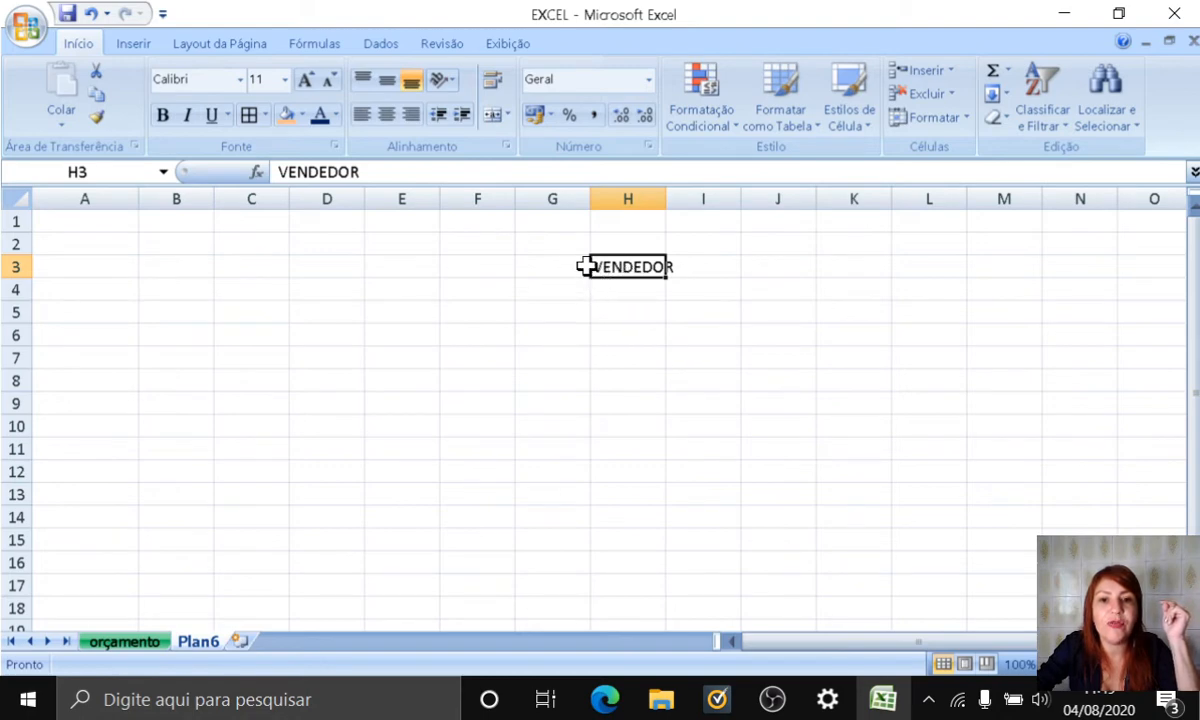
pyautogui.moveTo(588, 262); pyautogui.dragTo(170, 273)
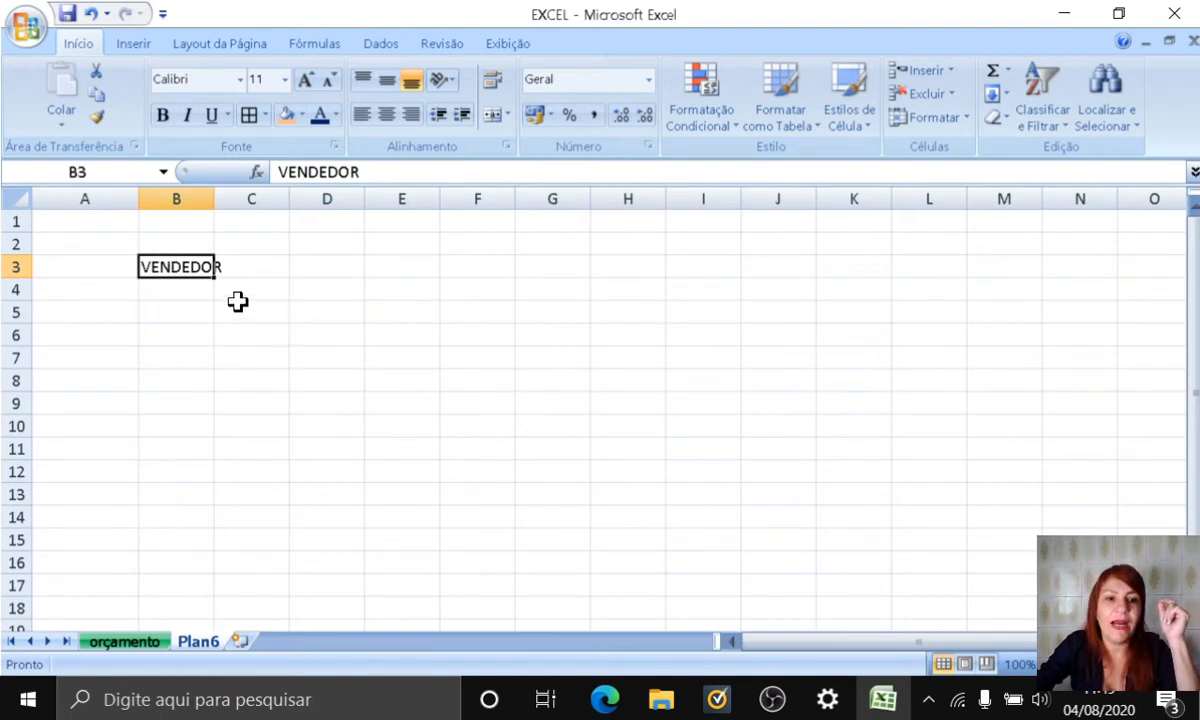
pyautogui.moveTo(216, 200); pyautogui.dragTo(241, 200)
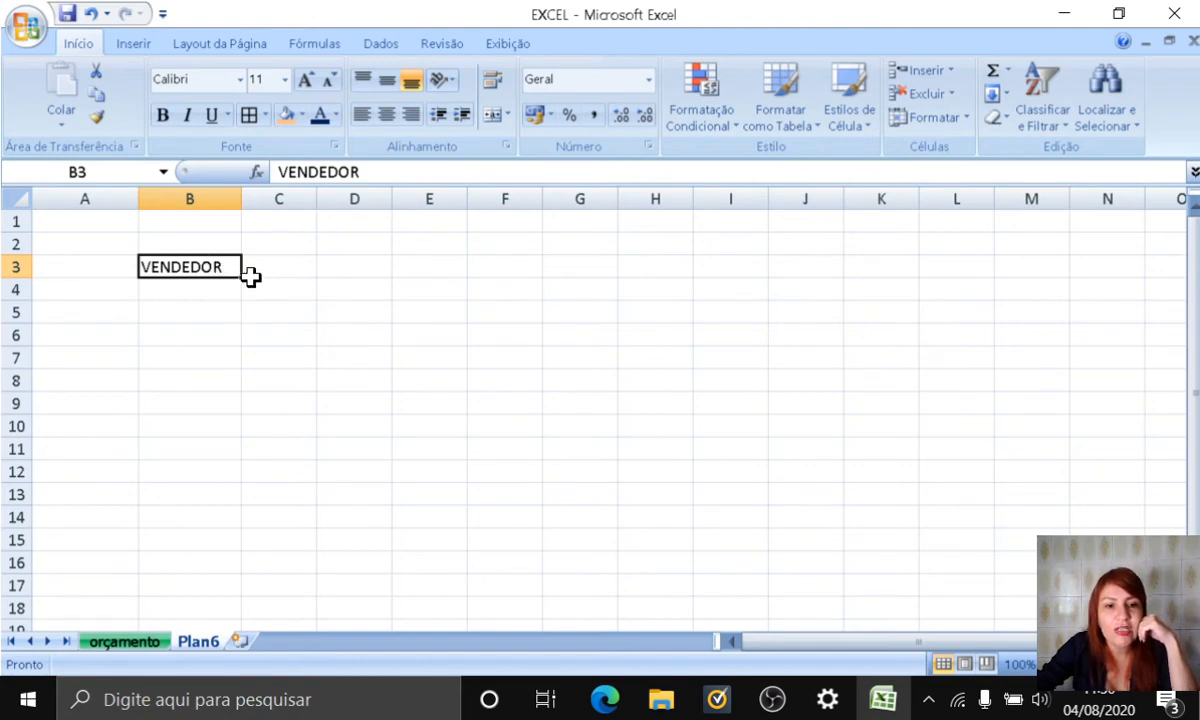
# Step: Fill VENDEDOR from B3 across the row to I3 and undo the fill
pyautogui.moveTo(242, 280); pyautogui.dragTo(731, 286)
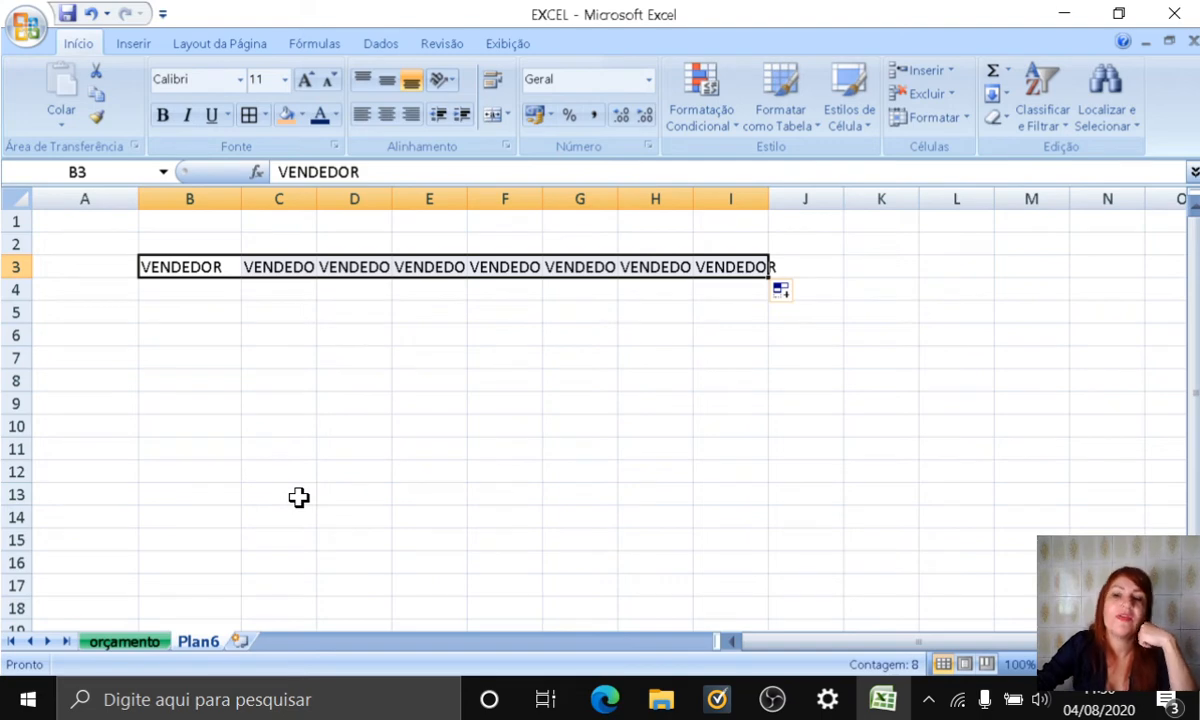
pyautogui.click(90, 13)
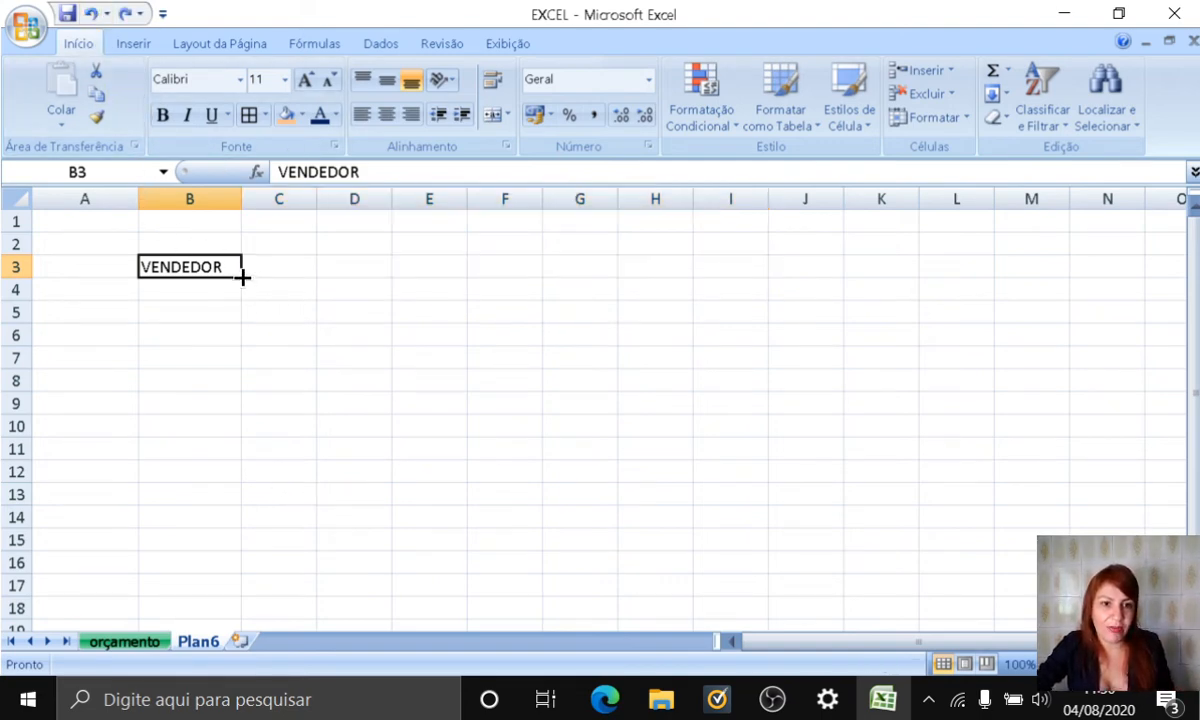
# Step: Fill VENDEDOR from B3 down to B13 and clear the contents of the whole filled range
pyautogui.moveTo(242, 278); pyautogui.dragTo(208, 507)
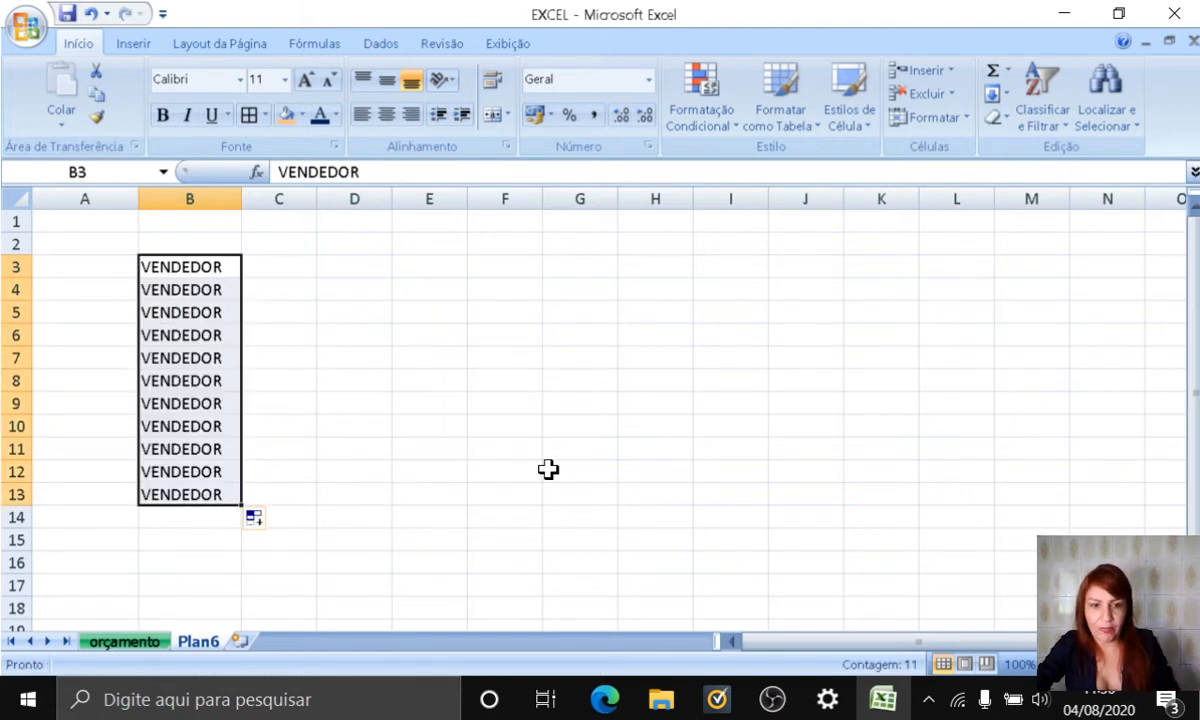
pyautogui.press('Delete')
pyautogui.click(100, 248)
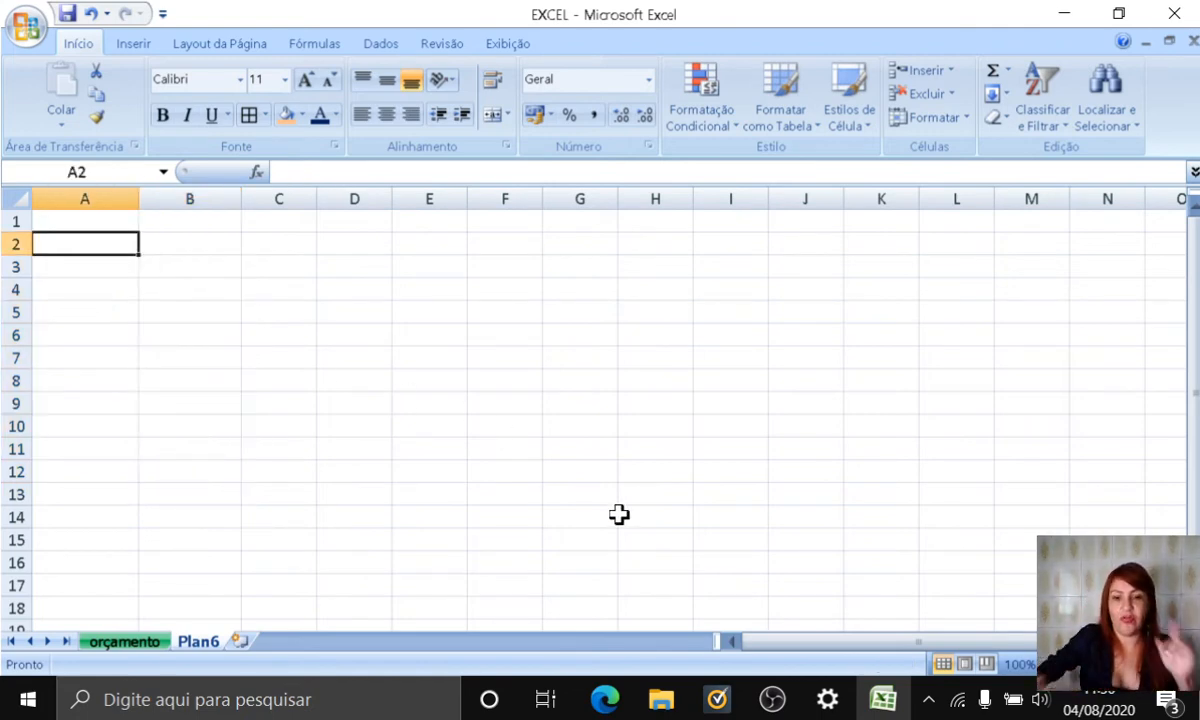
pyautogui.click(435, 334)
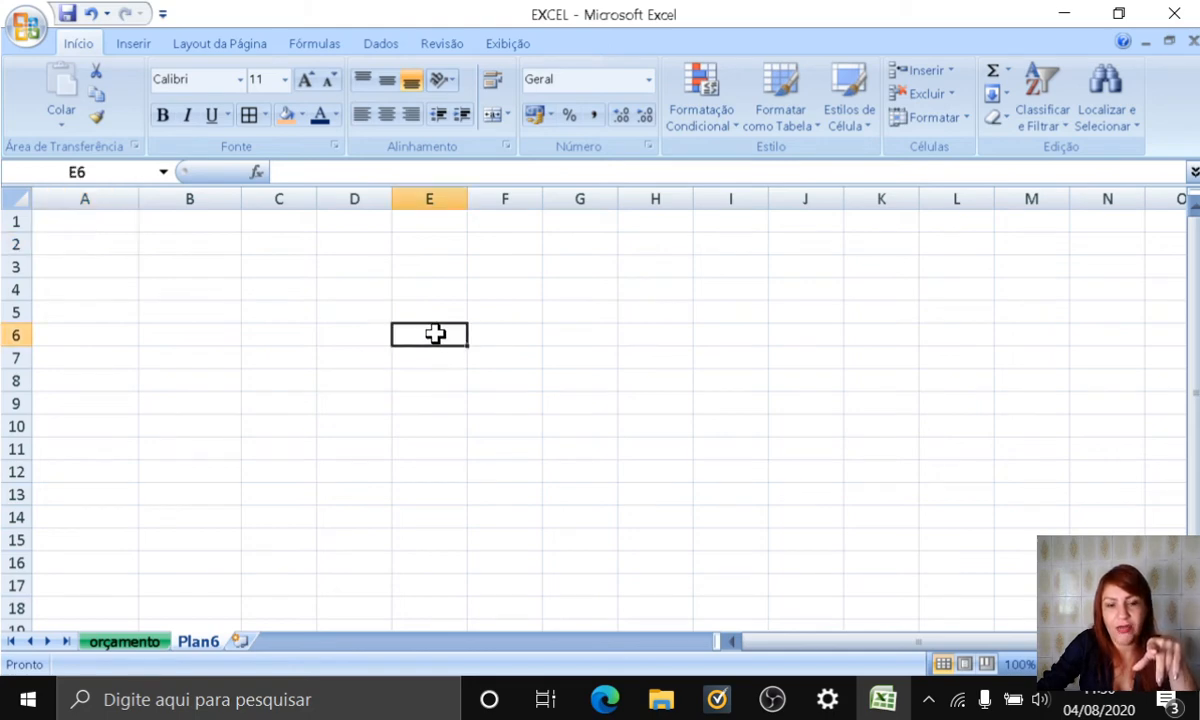
pyautogui.moveTo(435, 336); pyautogui.dragTo(595, 541)
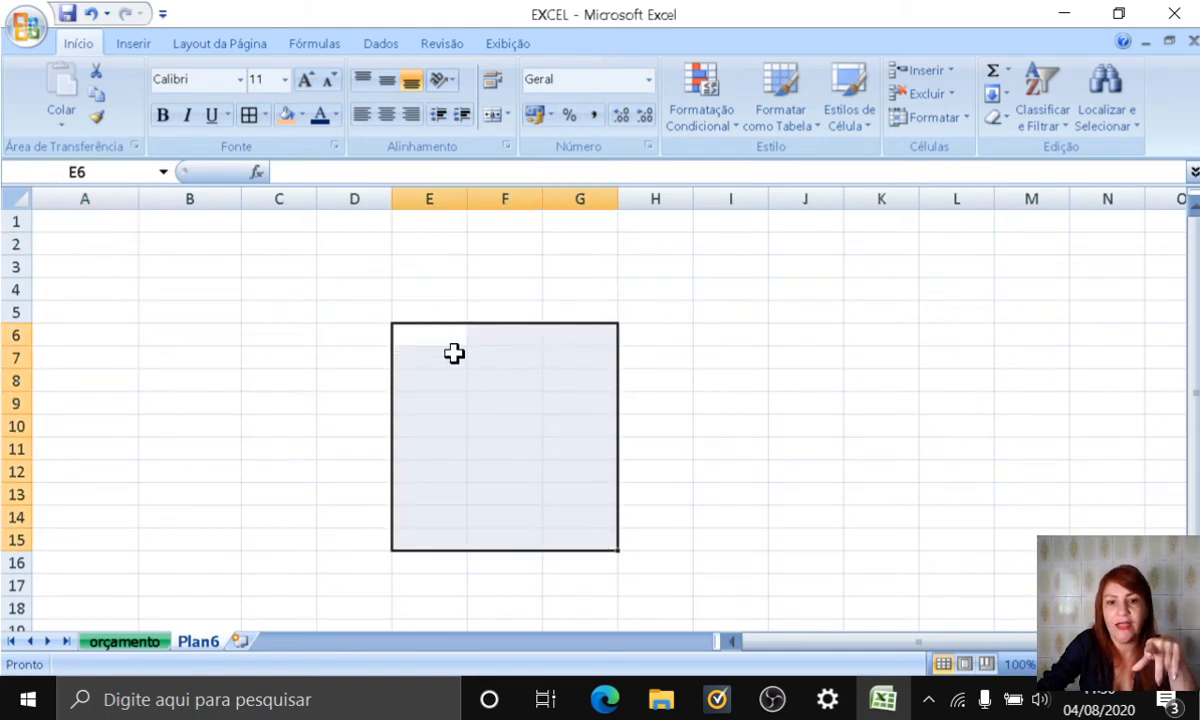
pyautogui.click(417, 332)
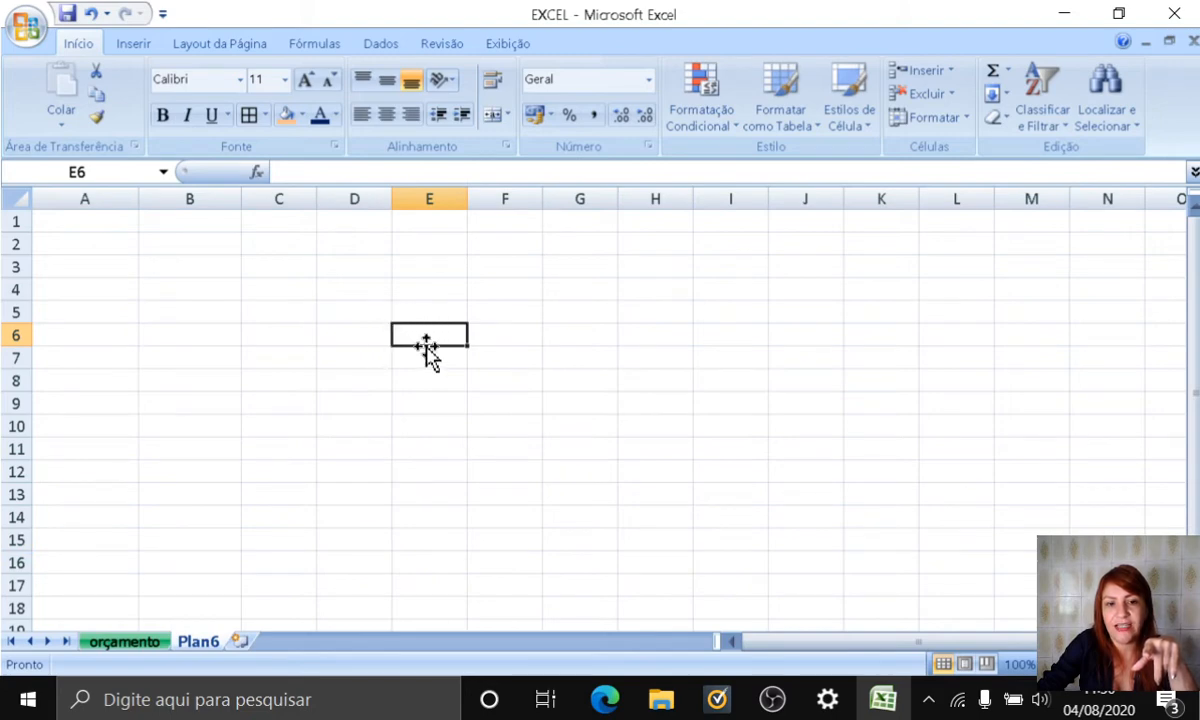
pyautogui.moveTo(428, 348)
pyautogui.mouseDown()
pyautogui.moveTo(472, 358)
pyautogui.moveTo(686, 295)
pyautogui.moveTo(517, 343)
pyautogui.moveTo(450, 338)
pyautogui.mouseUp()
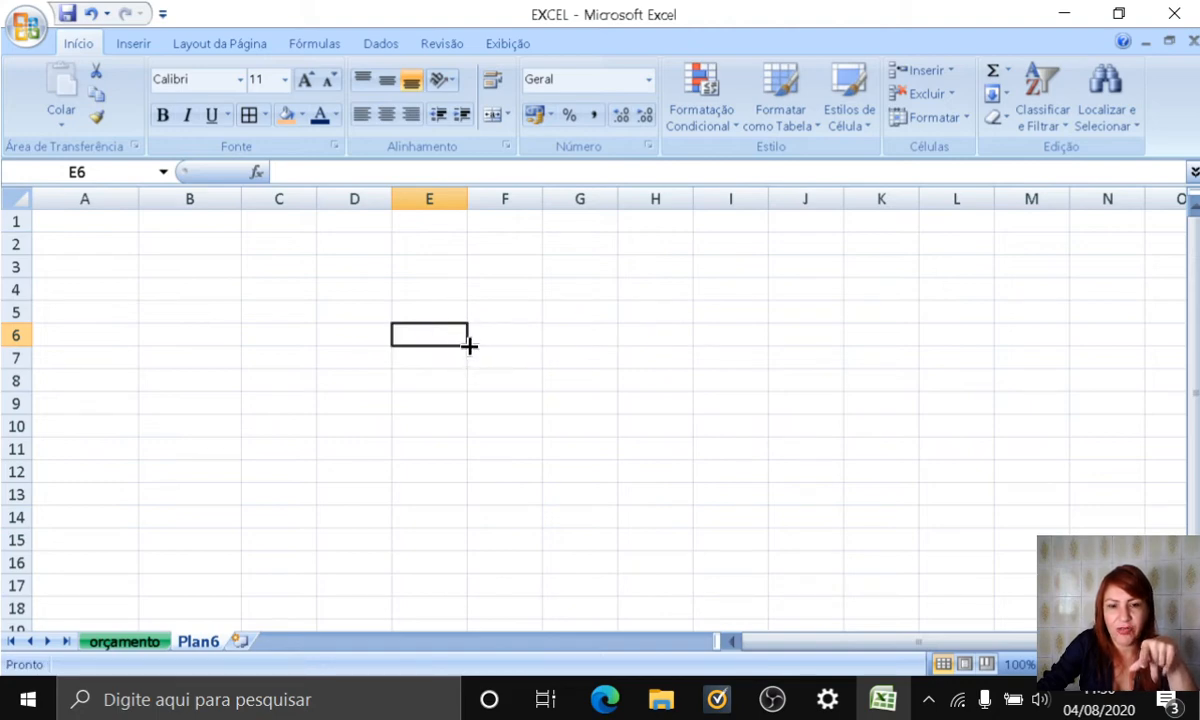
pyautogui.moveTo(469, 346)
pyautogui.mouseDown()
pyautogui.moveTo(455, 519)
pyautogui.moveTo(457, 345)
pyautogui.mouseUp()
pyautogui.click(579, 292)
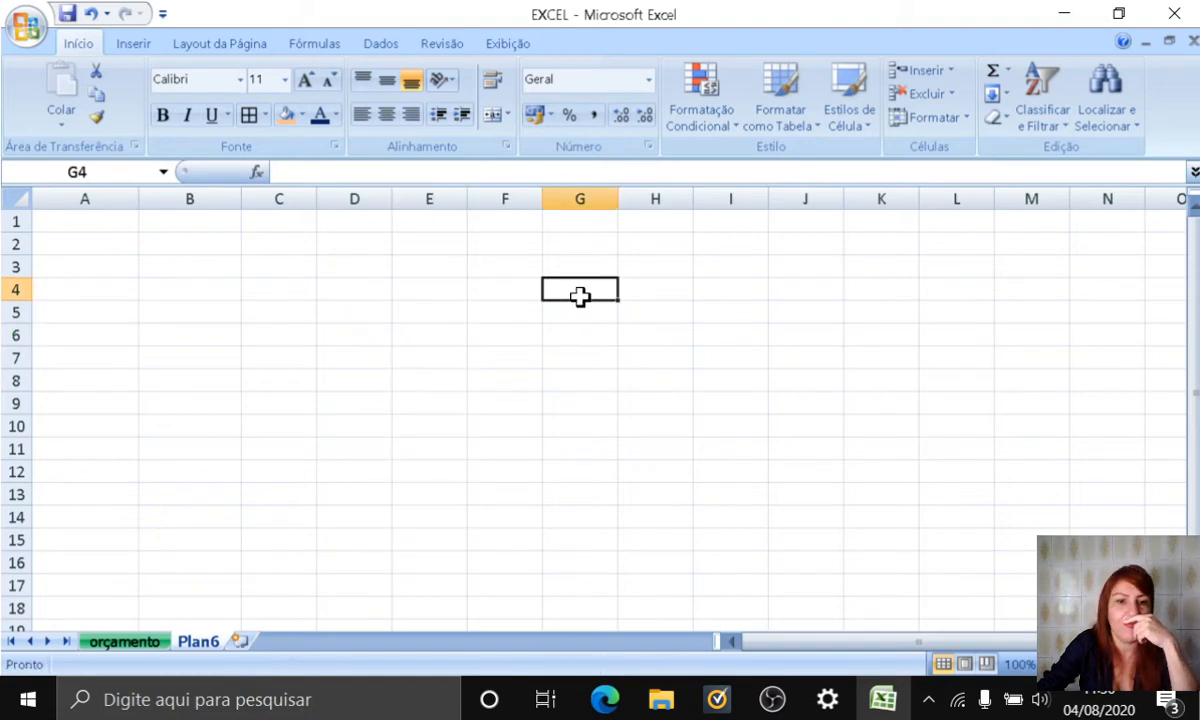
# Step: Enter the weekday SEGUNDA-FEIRA in cell A2
pyautogui.click(92, 246)
pyautogui.write('S')
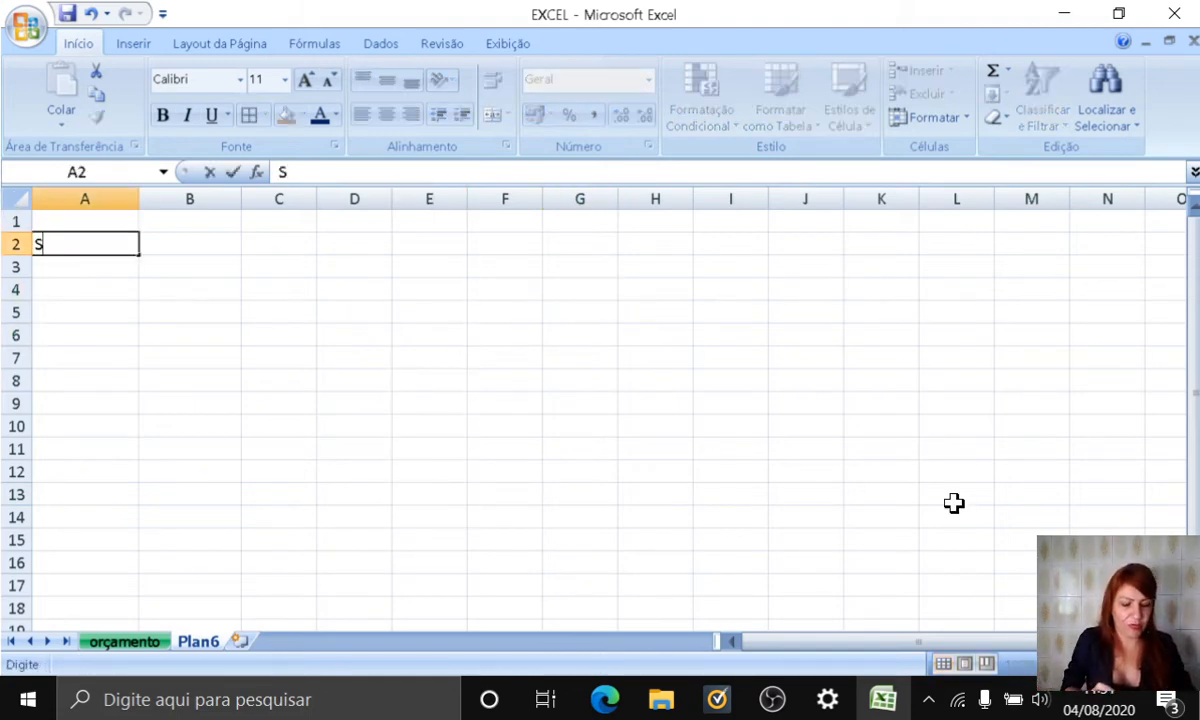
pyautogui.write('EGUNDA-')
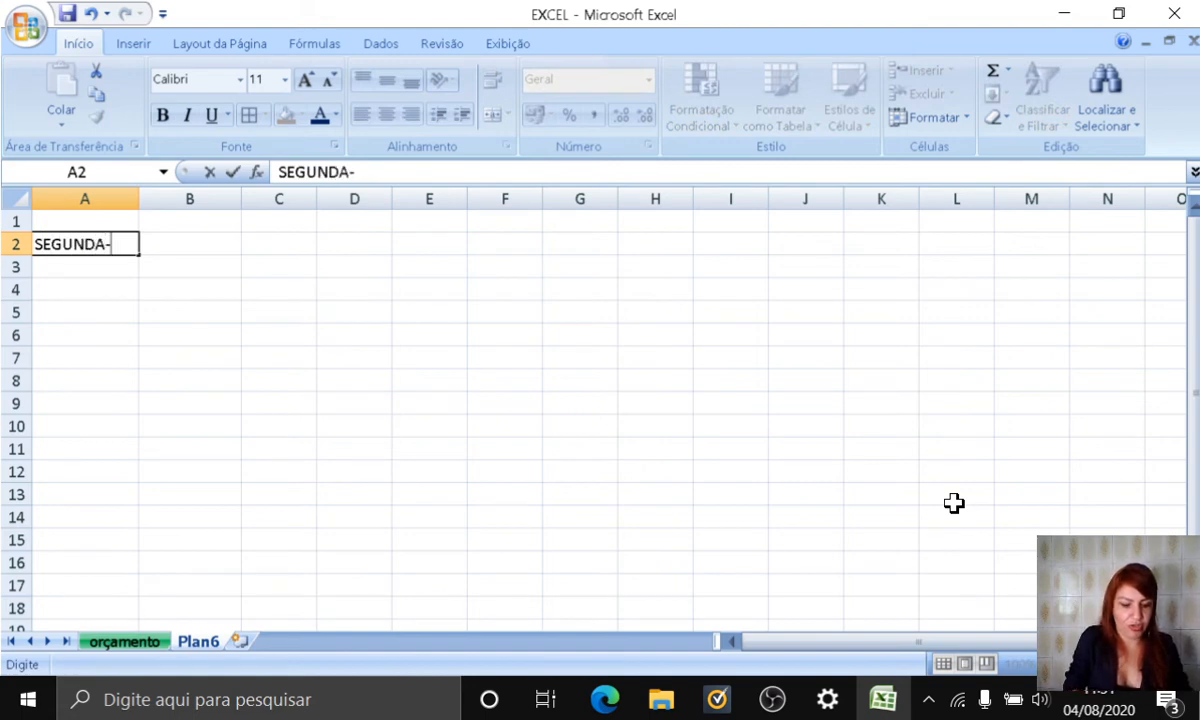
pyautogui.write('FEIRA')
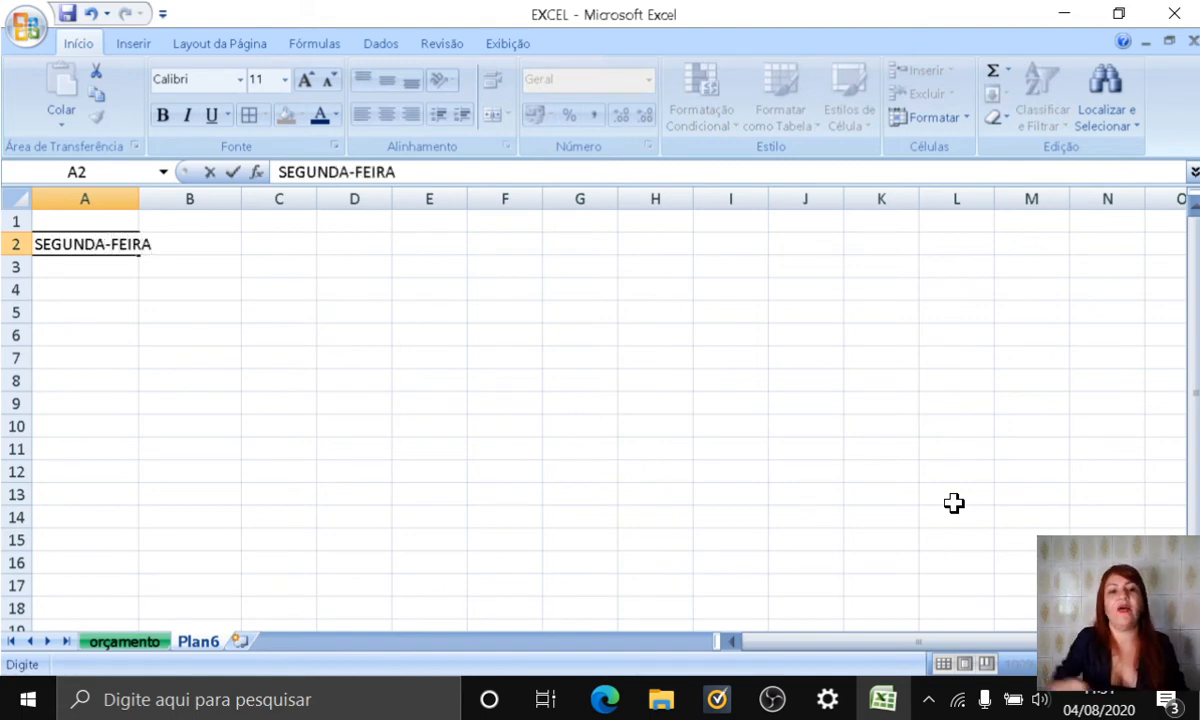
pyautogui.press('Return')
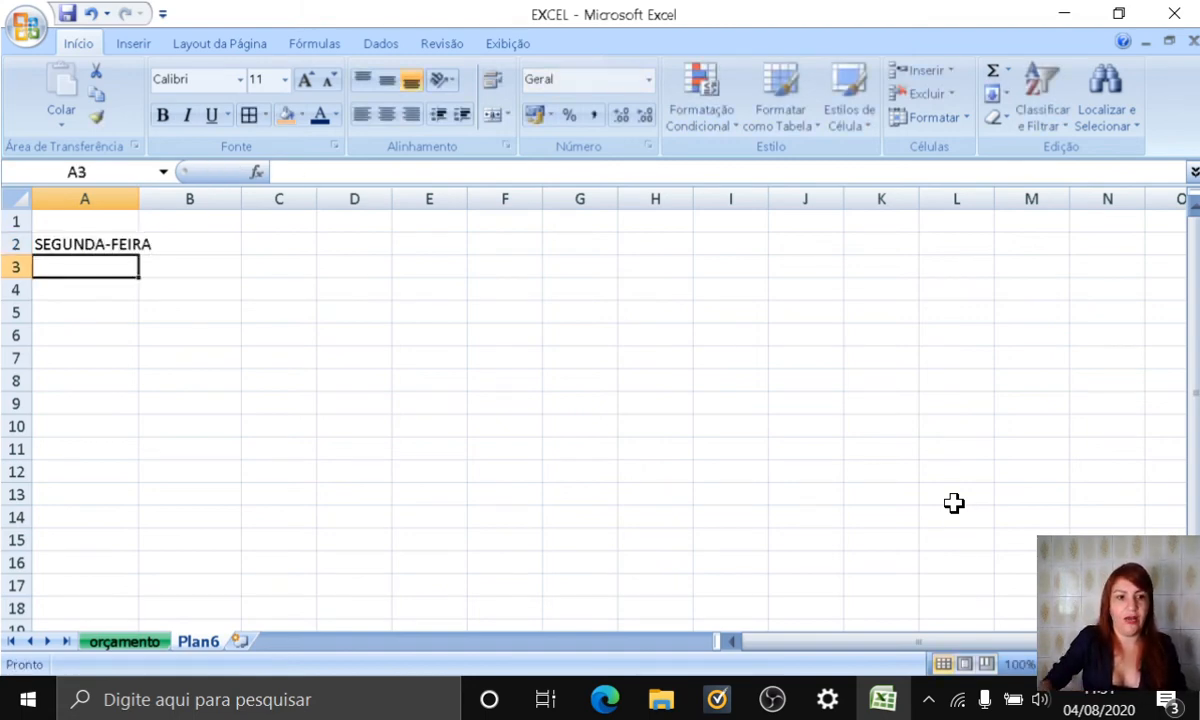
# Step: Widen column A to fit SEGUNDA-FEIRA and autofill the weekdays from A2 down to DOMINGO in A8
pyautogui.click(160, 218)
pyautogui.moveTo(139, 200); pyautogui.dragTo(166, 200)
pyautogui.click(111, 243)
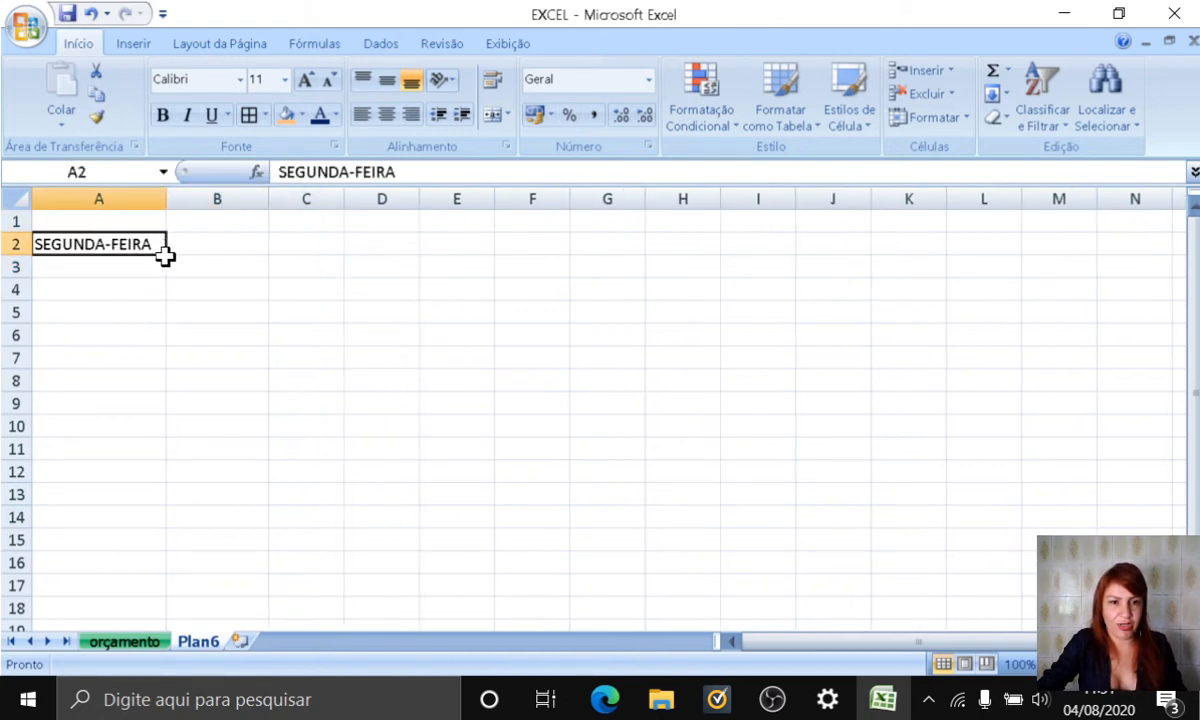
pyautogui.moveTo(165, 255); pyautogui.dragTo(150, 386)
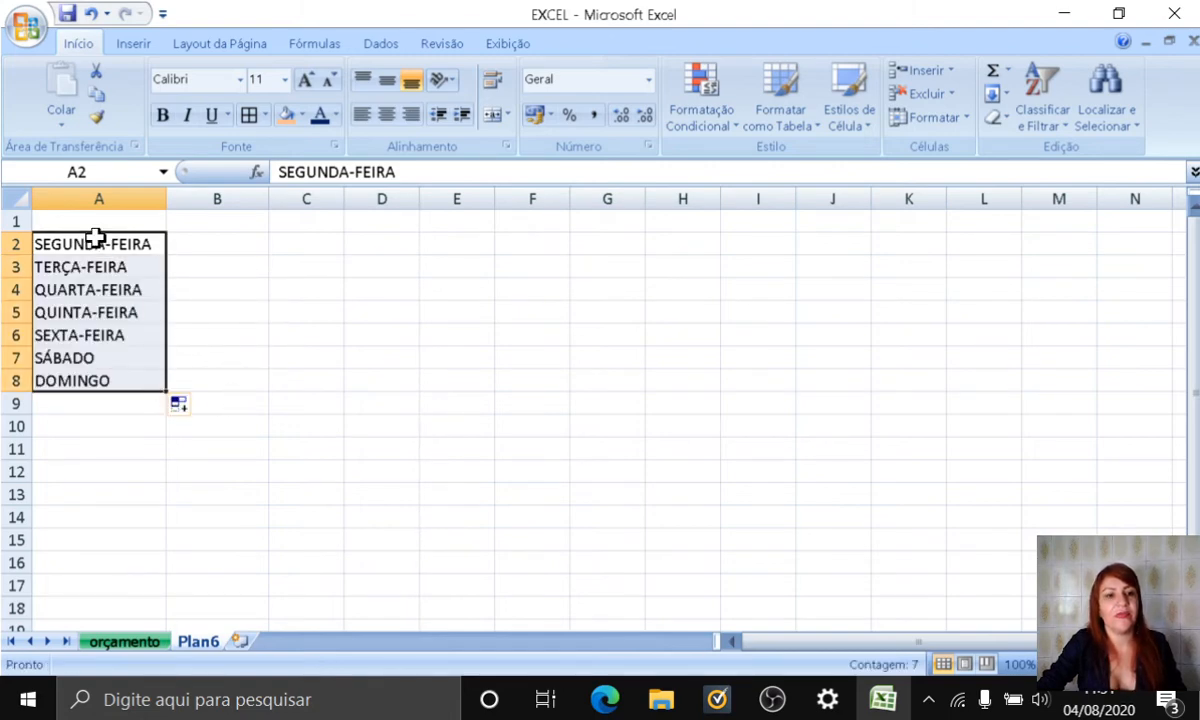
# Step: Enter JANEIRO in cell B2 and autofill the months down to DEZEMBRO in B13
pyautogui.click(224, 245)
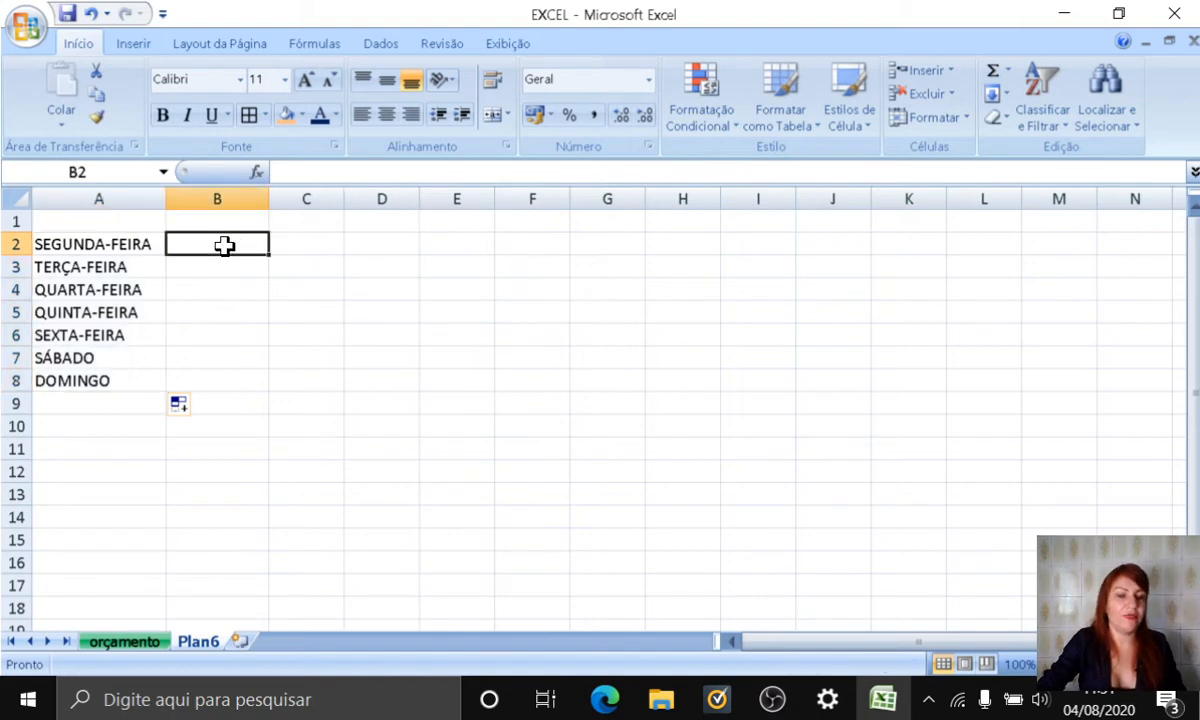
pyautogui.write('JANEIRO')
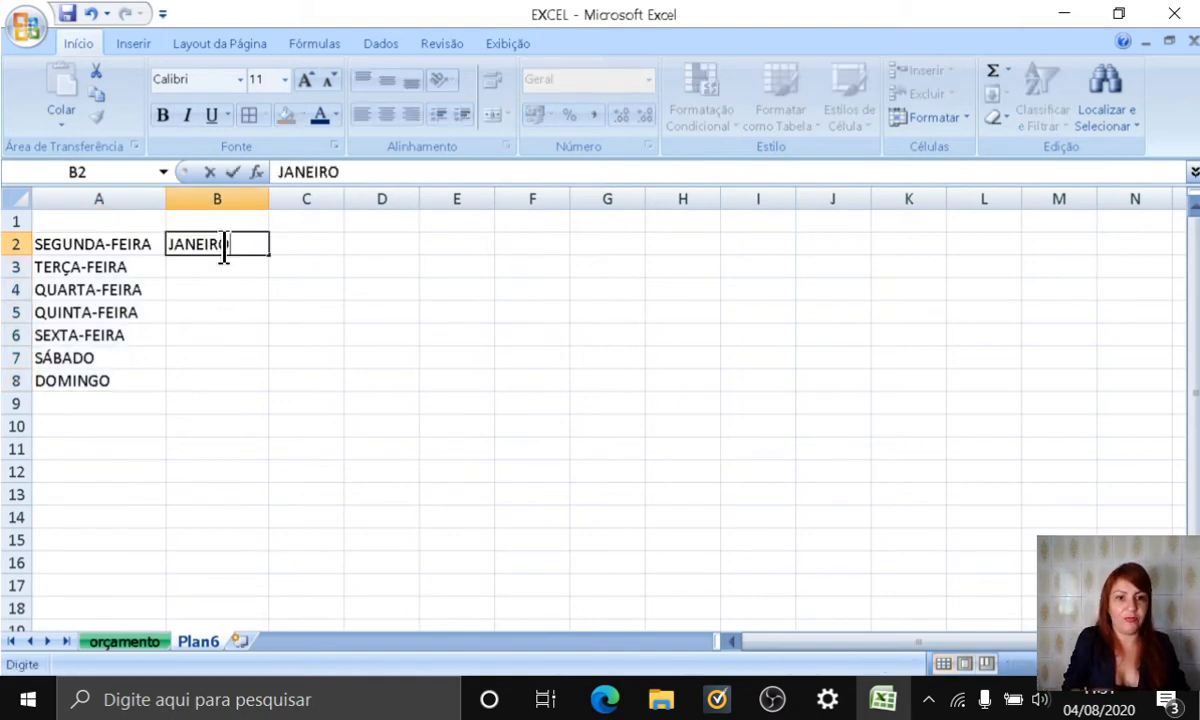
pyautogui.press('Return')
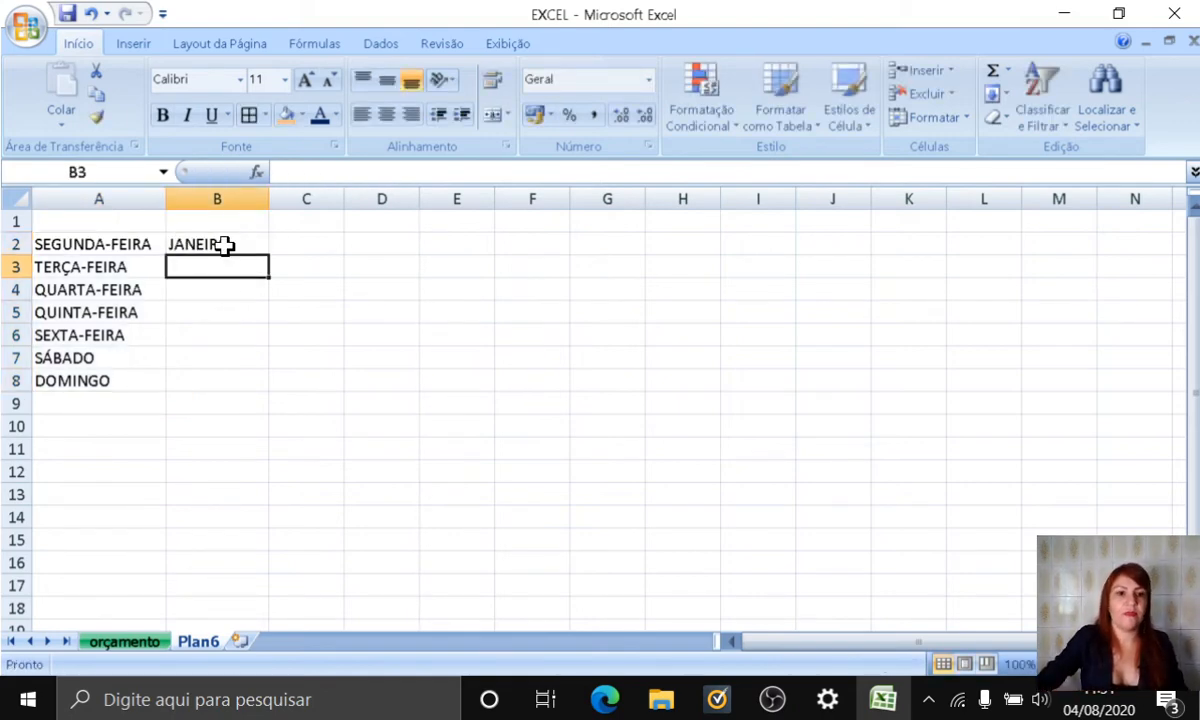
pyautogui.click(227, 243)
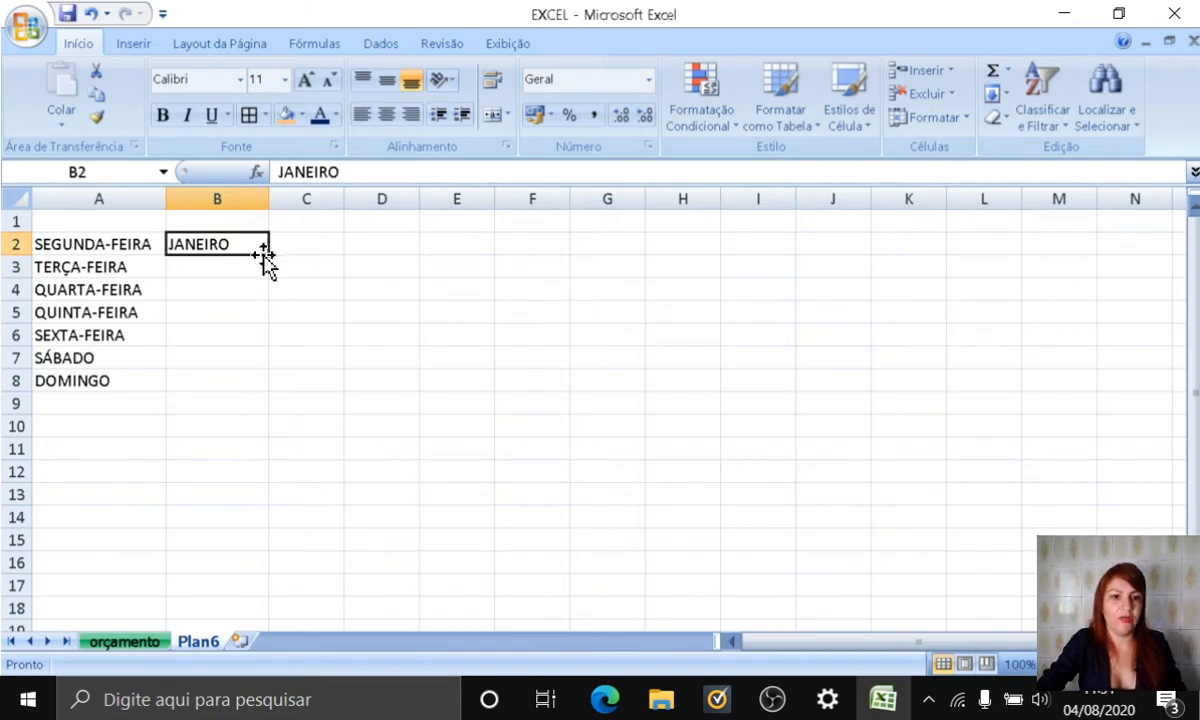
pyautogui.moveTo(268, 255); pyautogui.dragTo(228, 492)
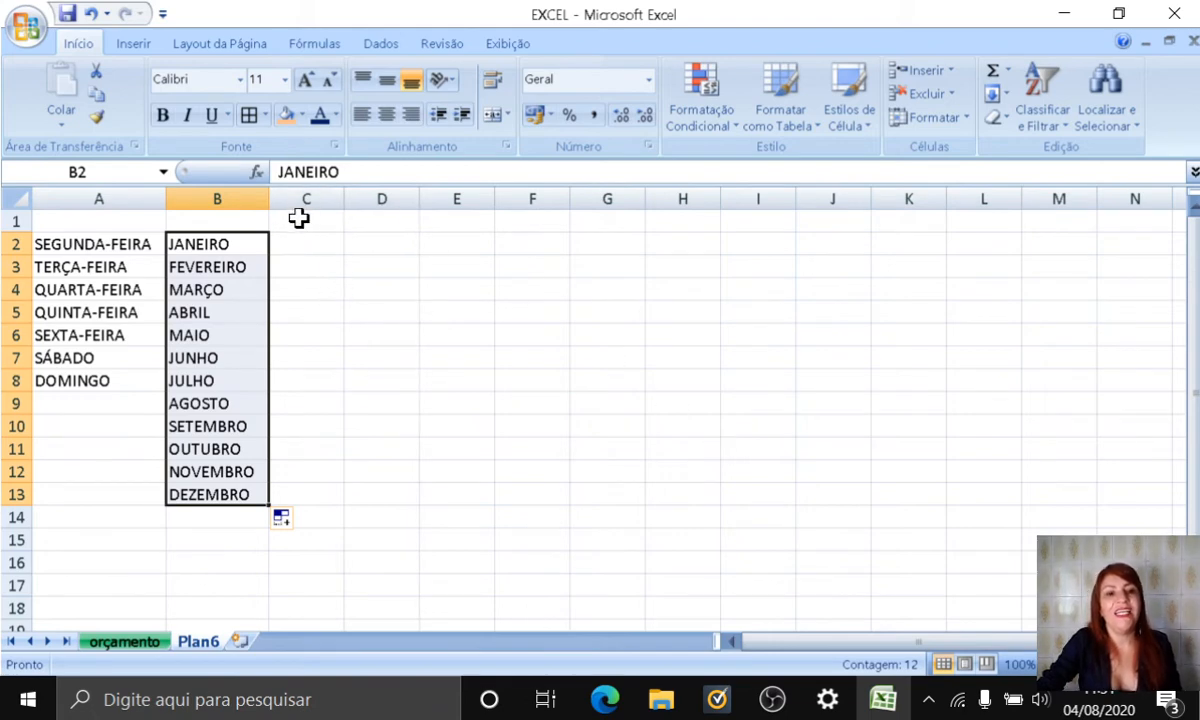
# Step: Enter 100 in cell C2 and copy it down to C11 with the fill handle
pyautogui.click(314, 247)
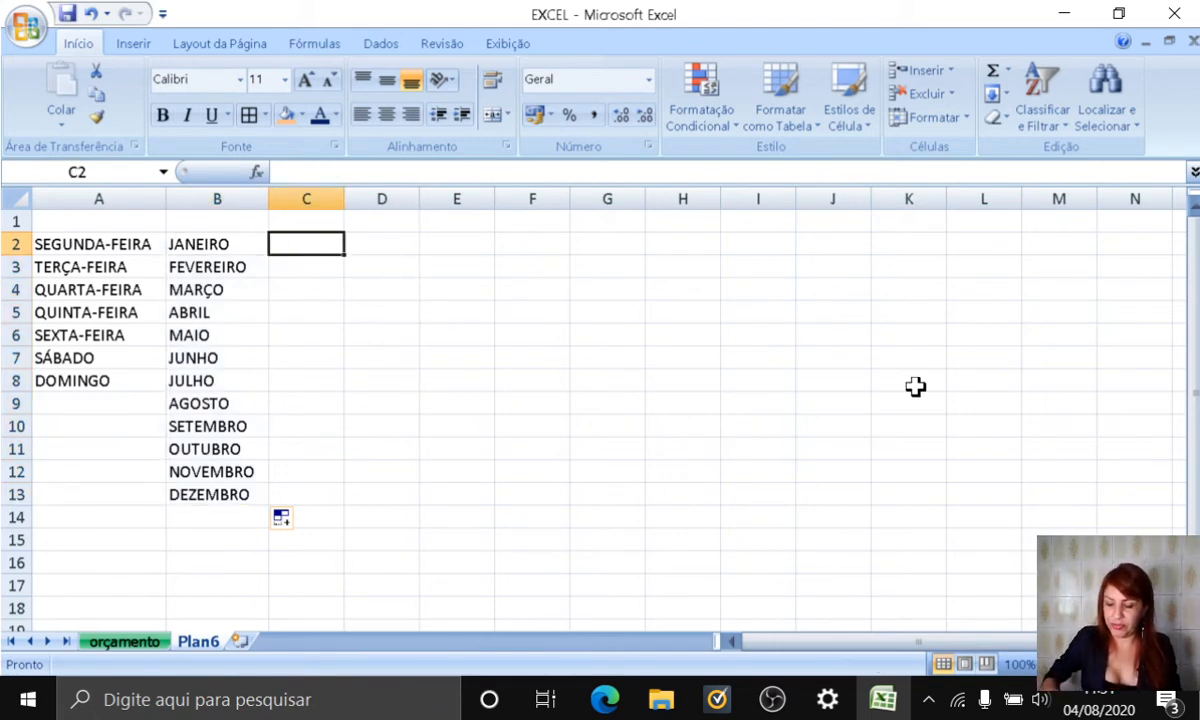
pyautogui.write('1')
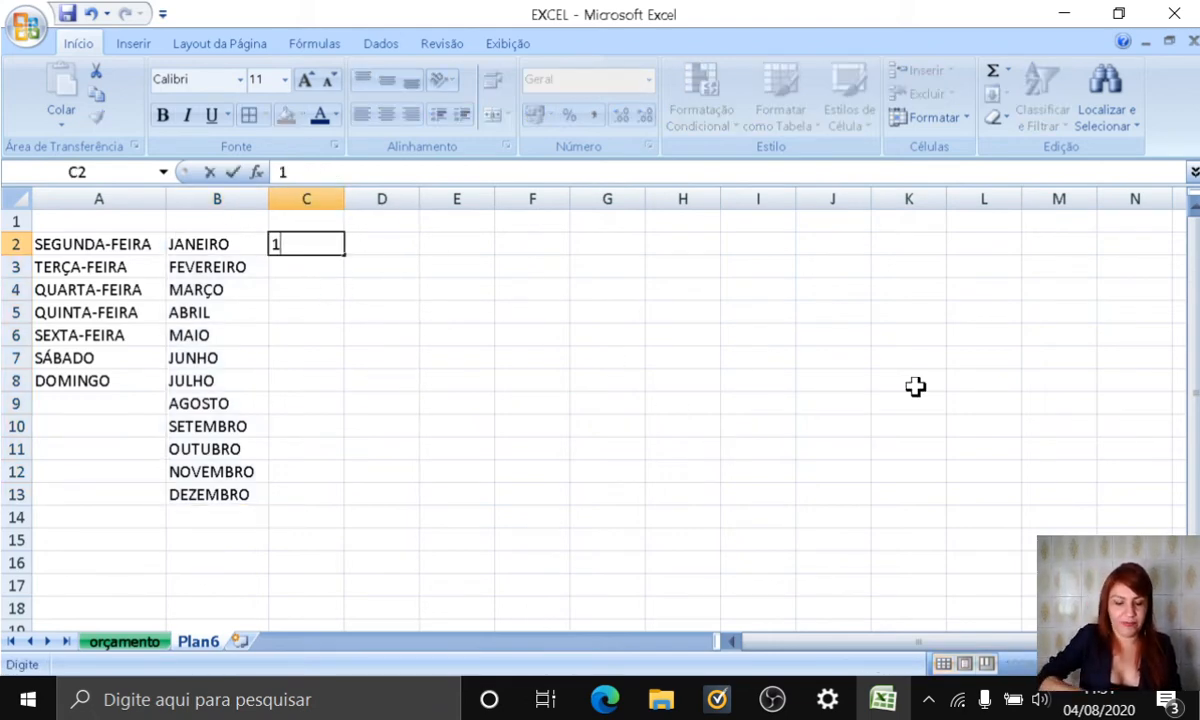
pyautogui.write('00')
pyautogui.press('Return')
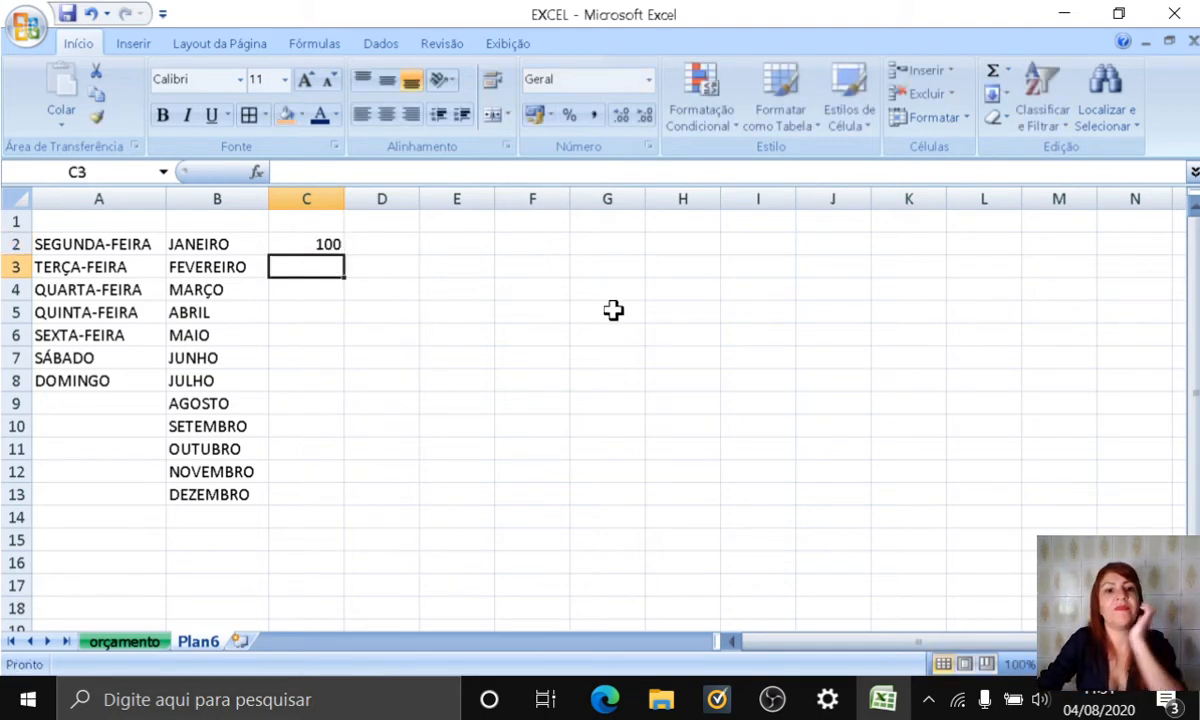
pyautogui.click(300, 242)
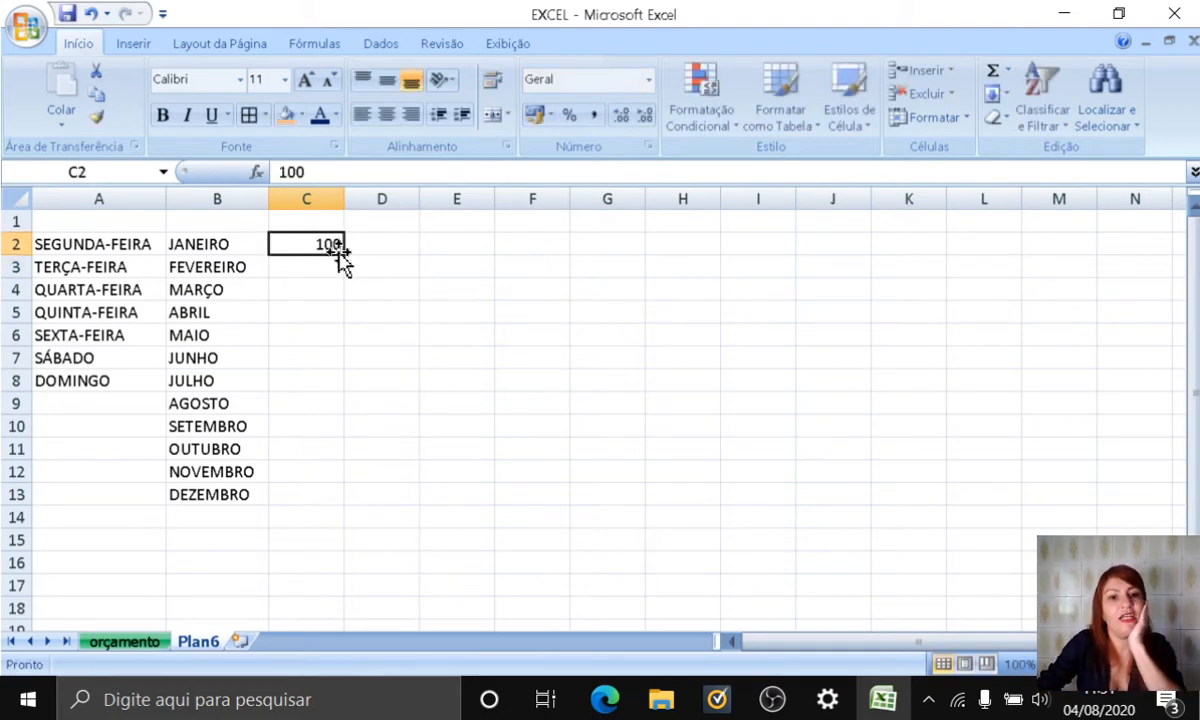
pyautogui.moveTo(343, 255); pyautogui.dragTo(317, 467)
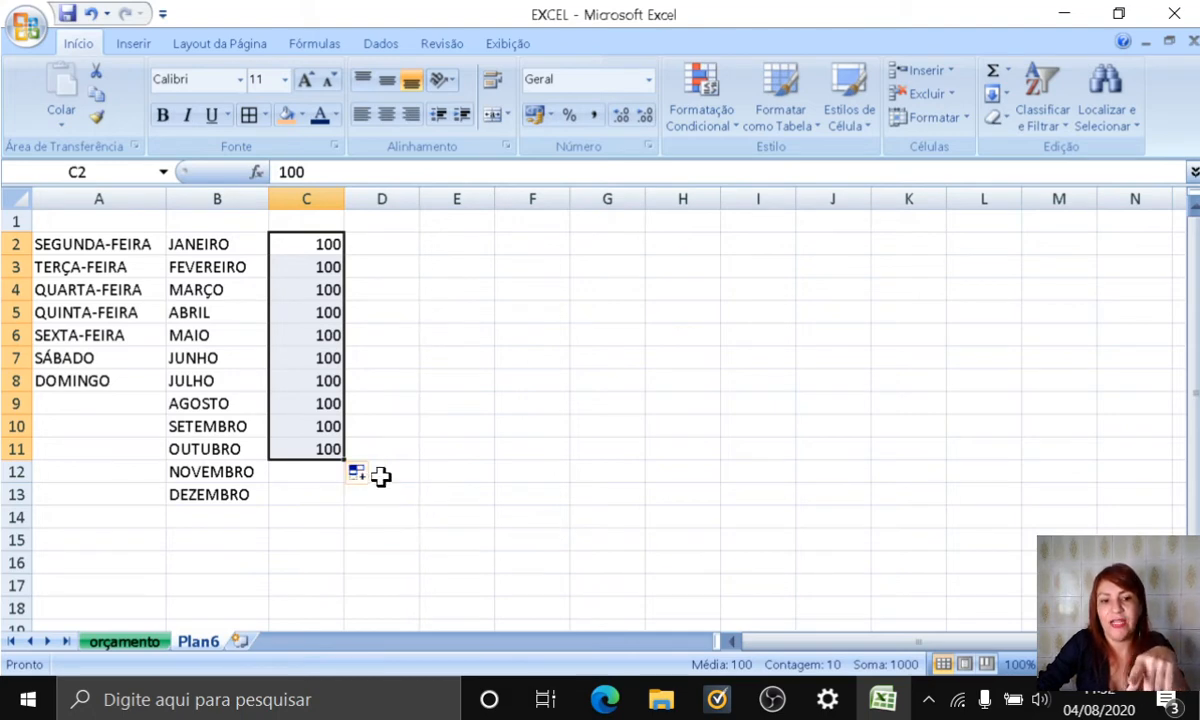
# Step: Change the fill of C2:C11 from copied cells to a number series with Preencher Série
pyautogui.click(376, 474)
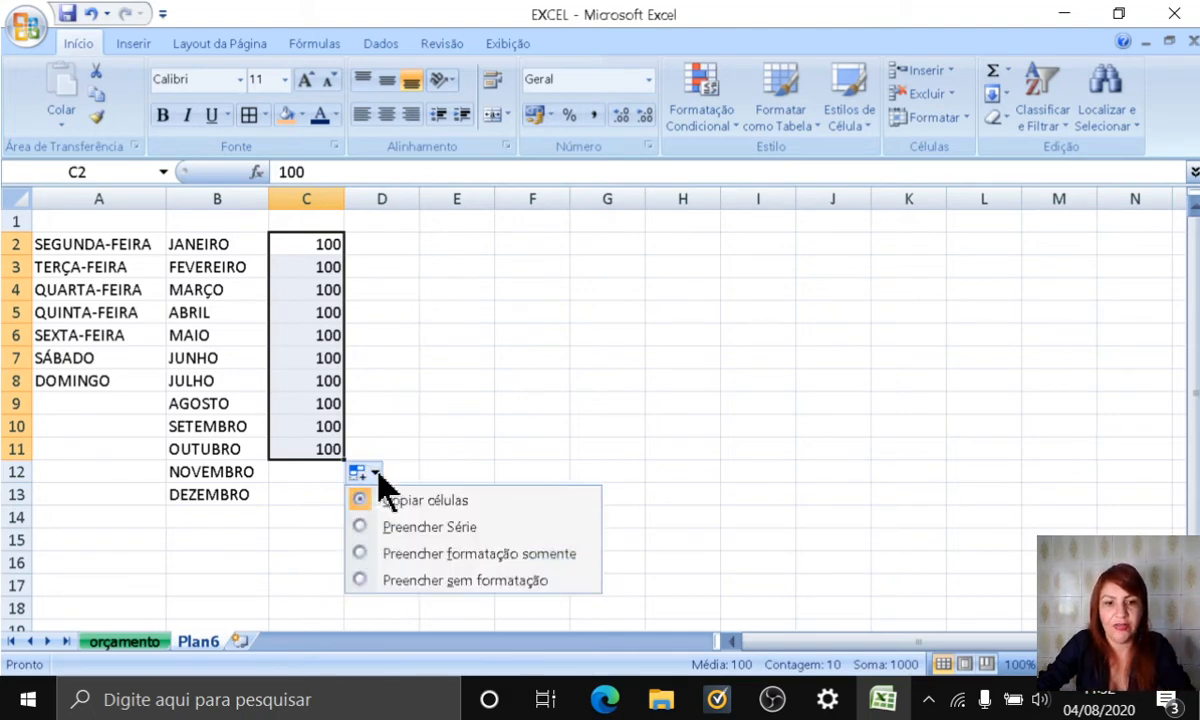
pyautogui.click(418, 530)
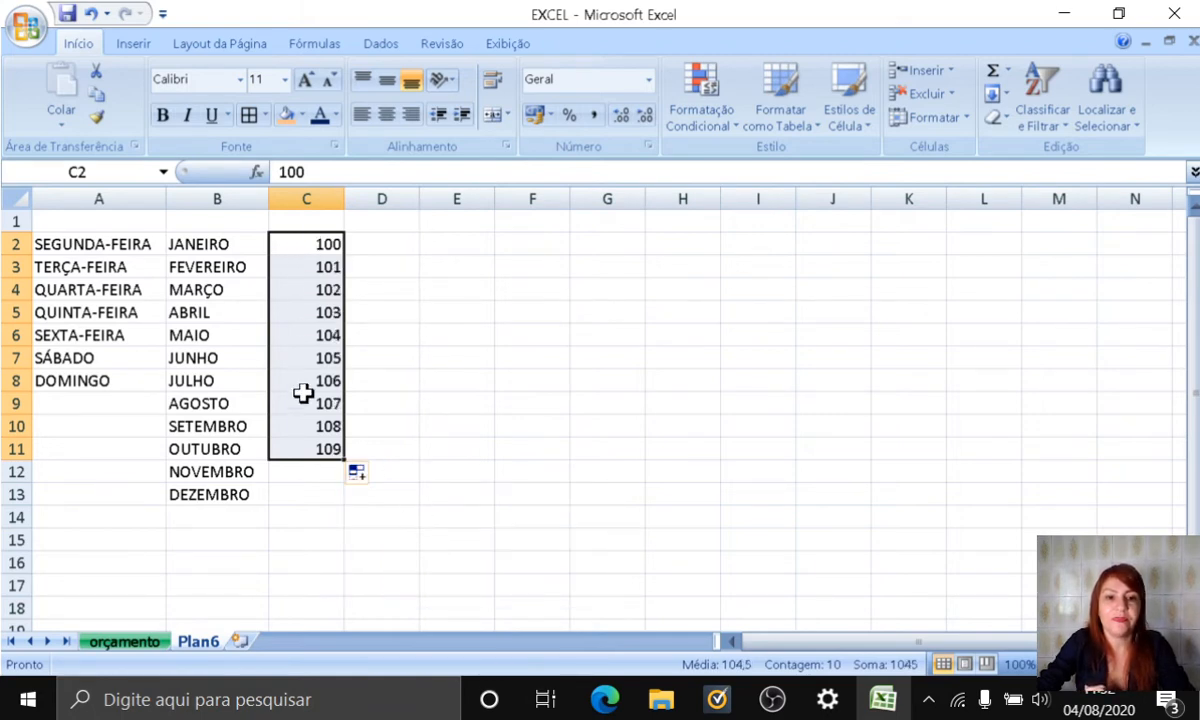
pyautogui.click(445, 244)
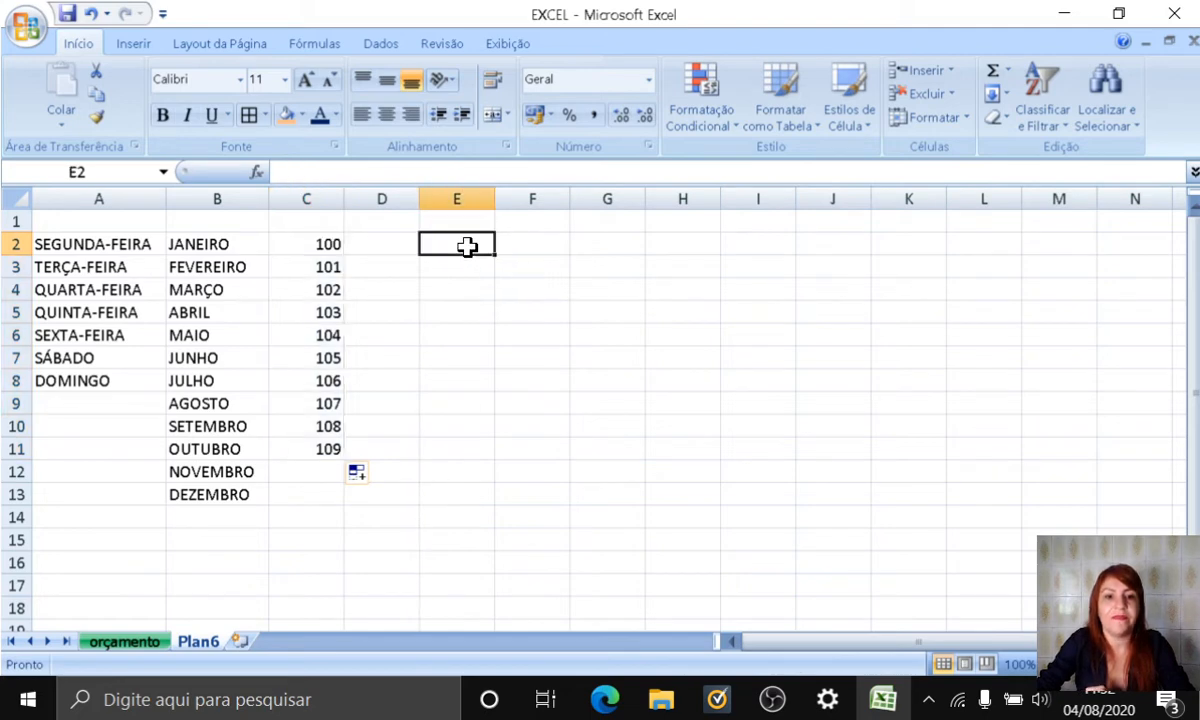
pyautogui.click(198, 243)
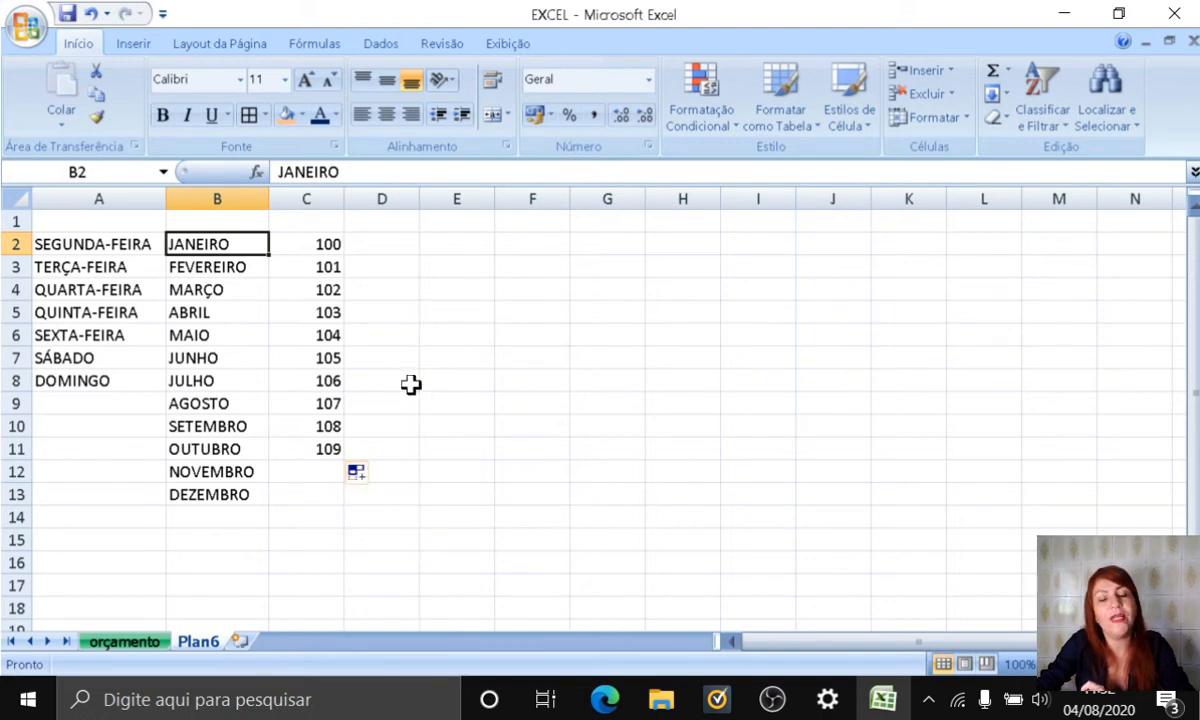
# Step: Enter 1 in cell E2 and fill it down to E13 as a number series using Preencher Série
pyautogui.click(455, 245)
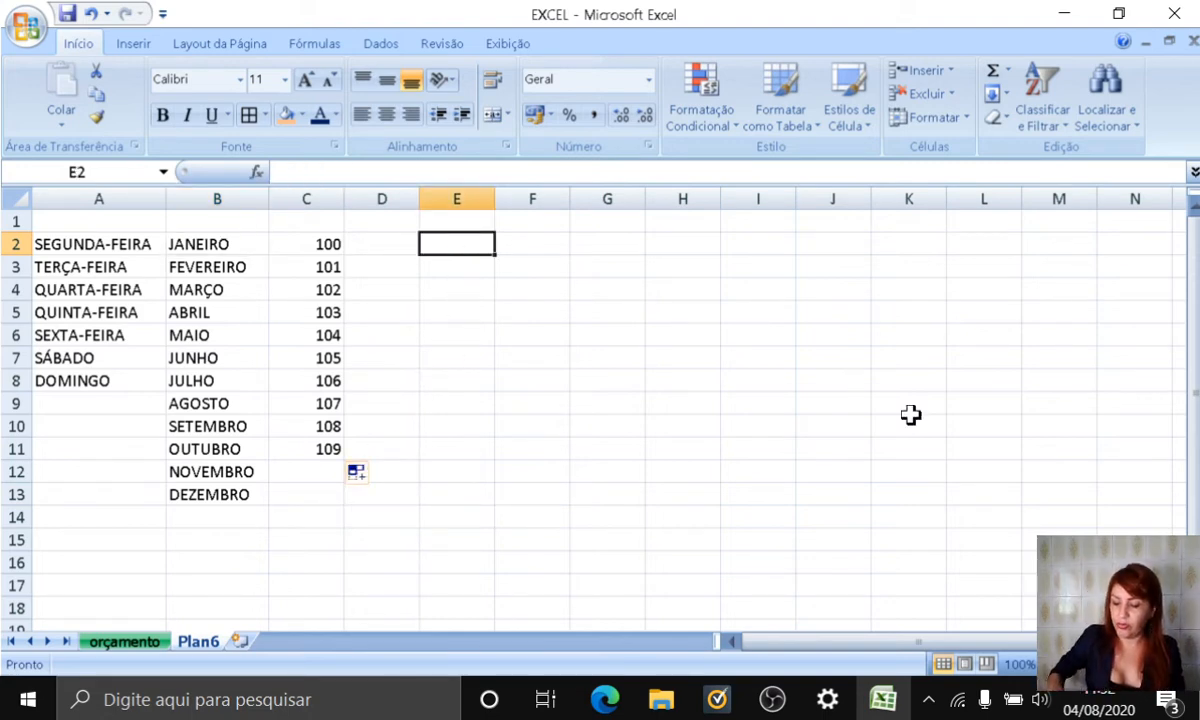
pyautogui.write('1')
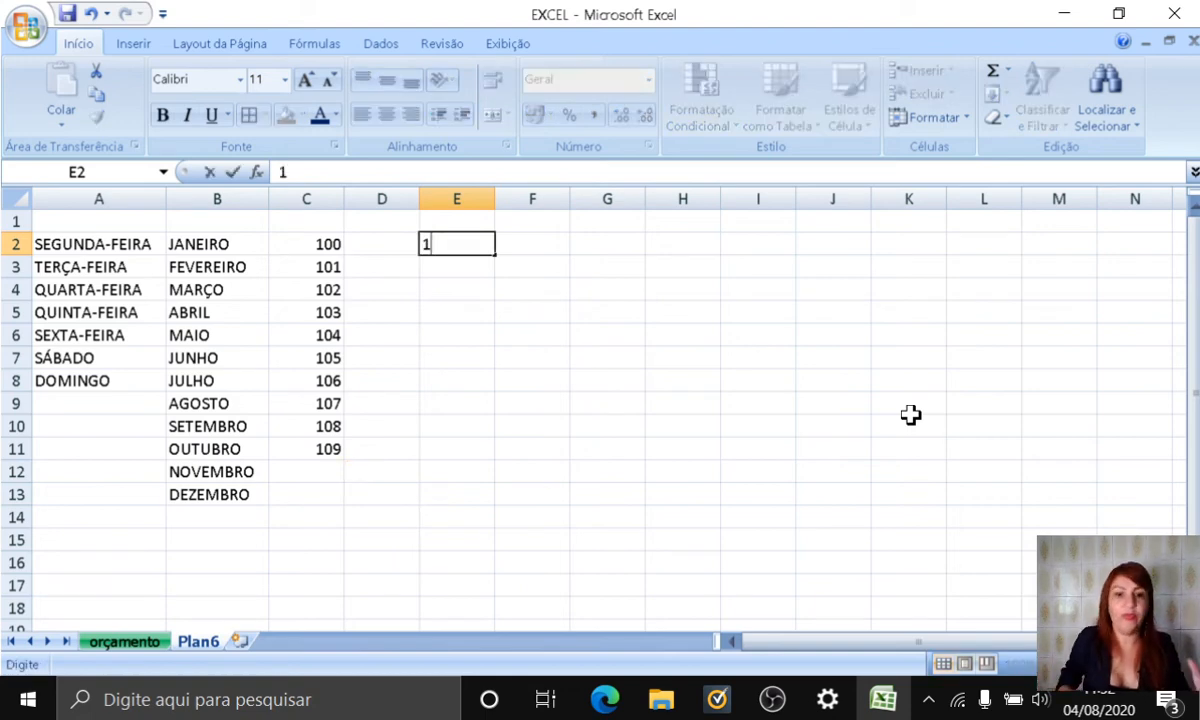
pyautogui.press('Return')
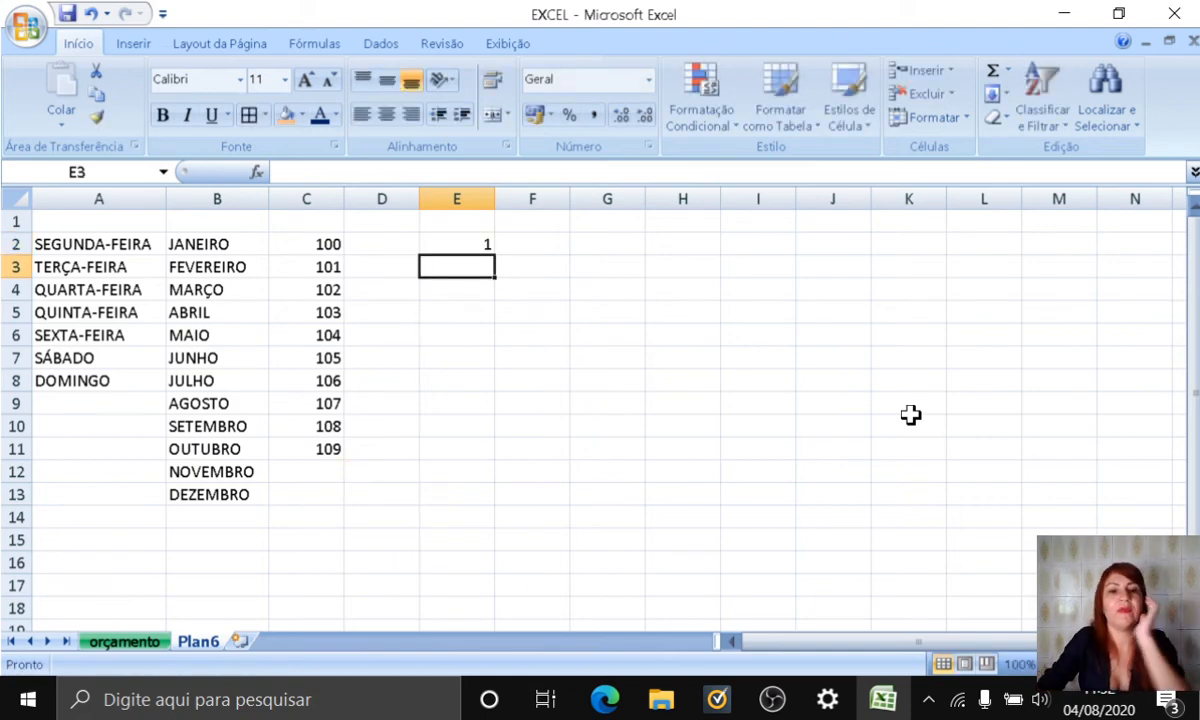
pyautogui.click(460, 243)
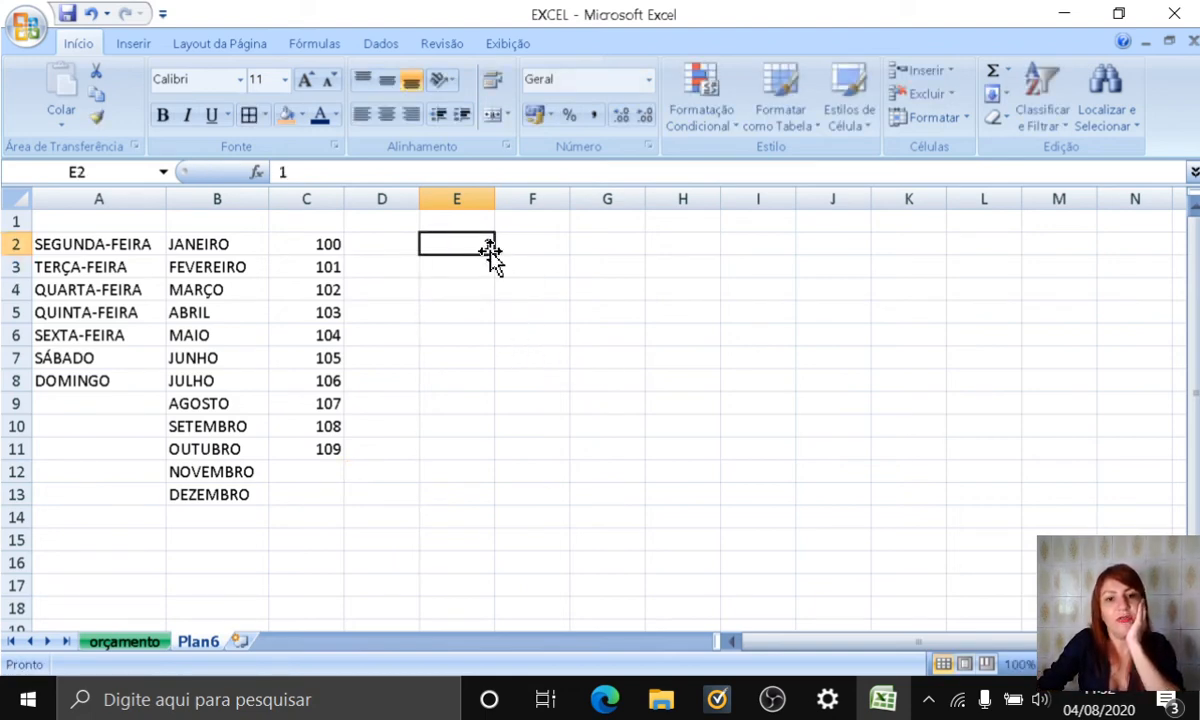
pyautogui.moveTo(495, 255); pyautogui.dragTo(494, 504)
pyautogui.click(510, 519)
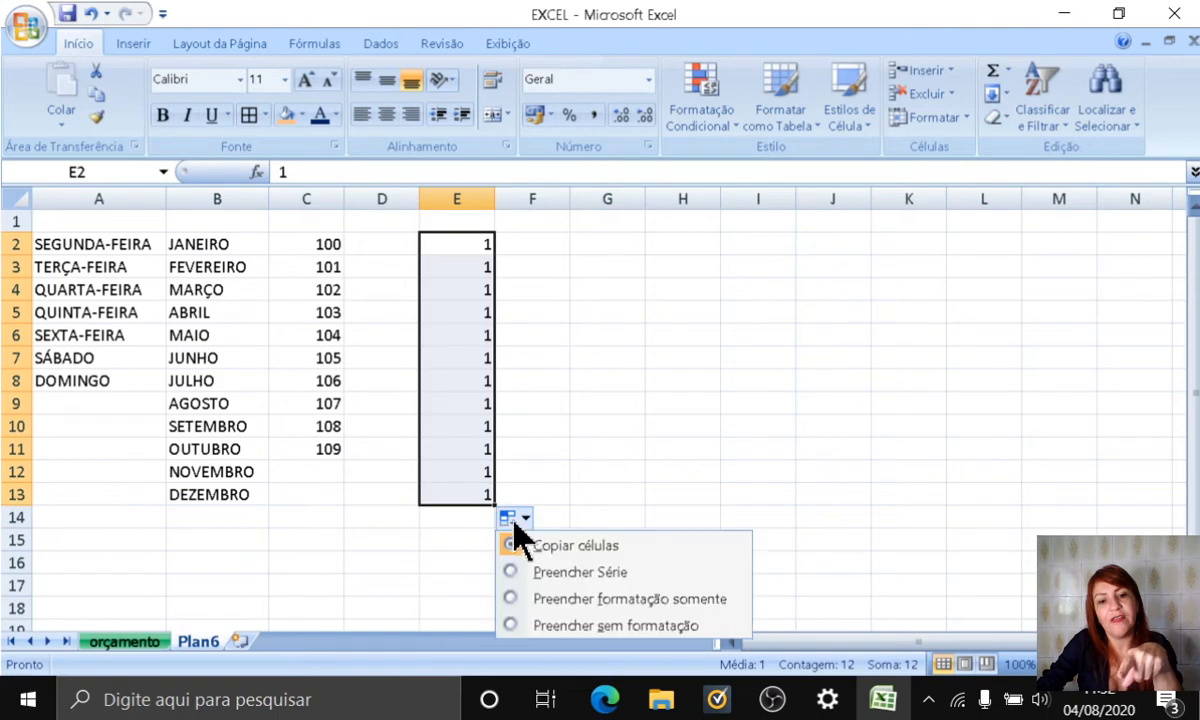
pyautogui.click(562, 574)
pyautogui.click(723, 424)
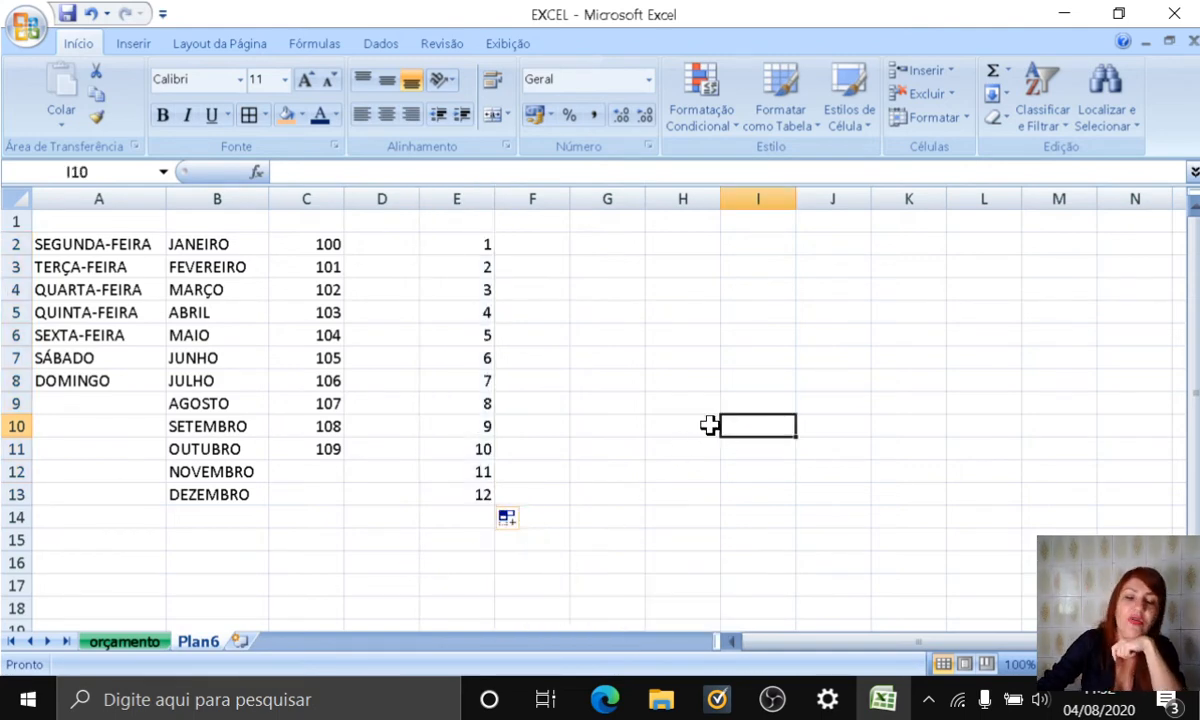
# Step: Clear the contents of A2:I15 and delete the Plan6 worksheet
pyautogui.click(750, 538)
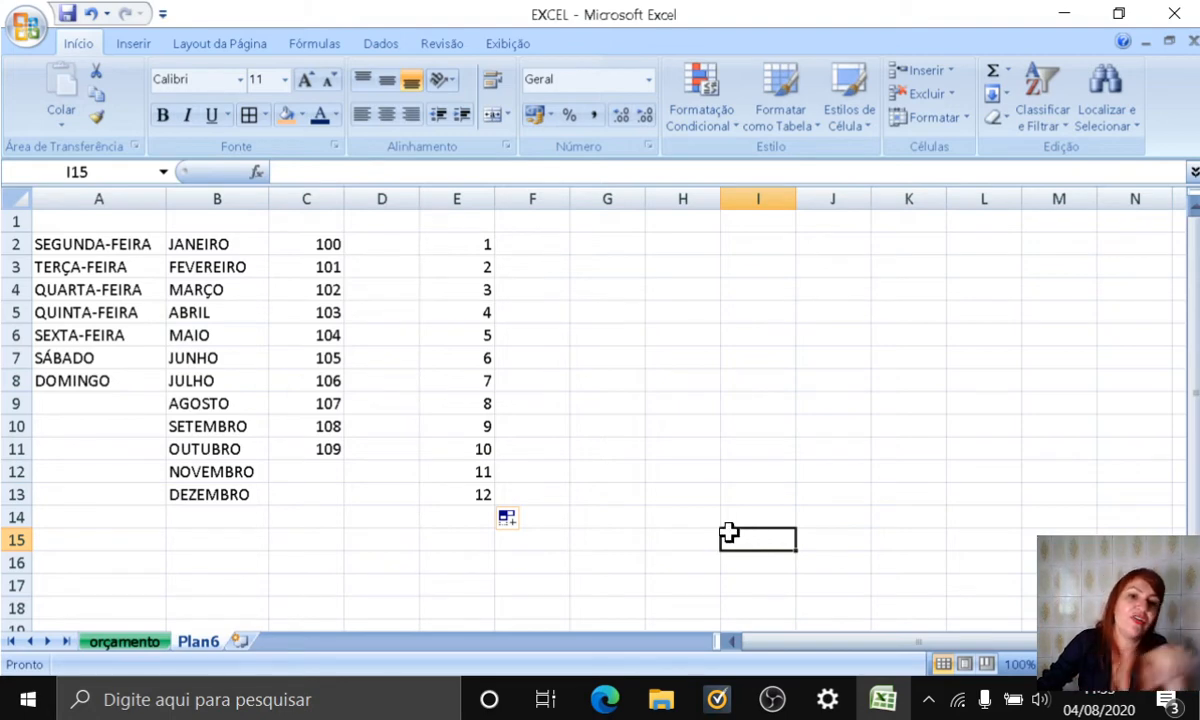
pyautogui.moveTo(729, 536); pyautogui.dragTo(88, 236)
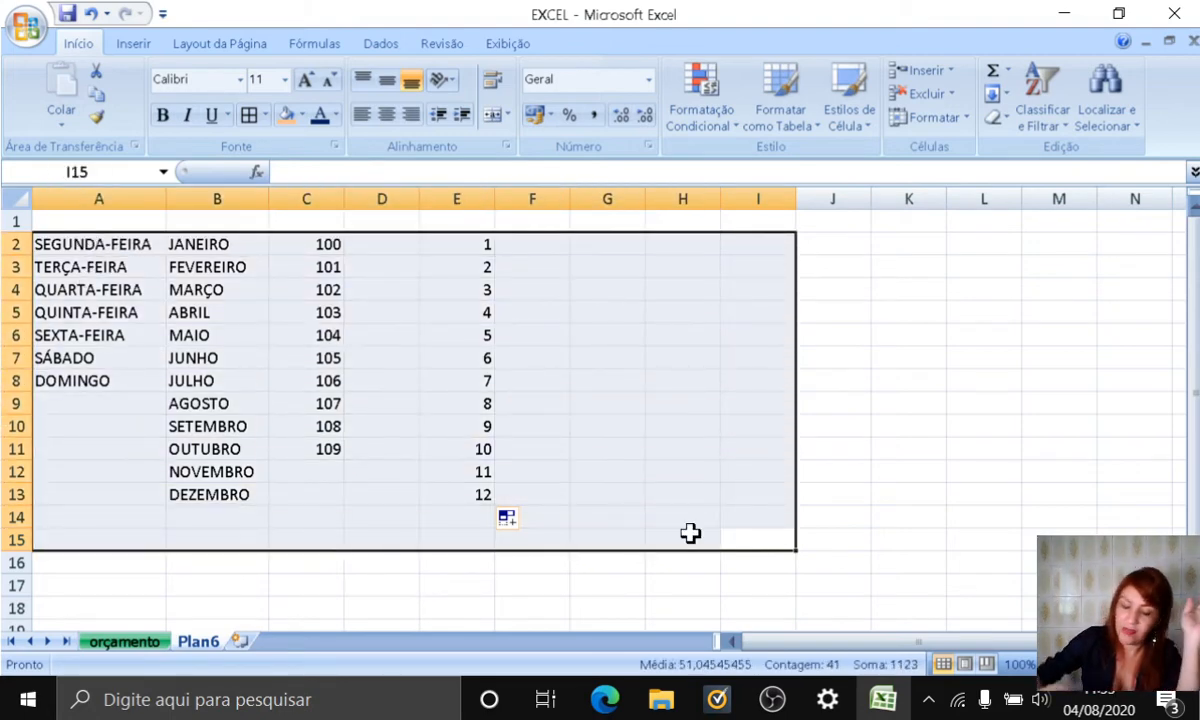
pyautogui.press('Delete')
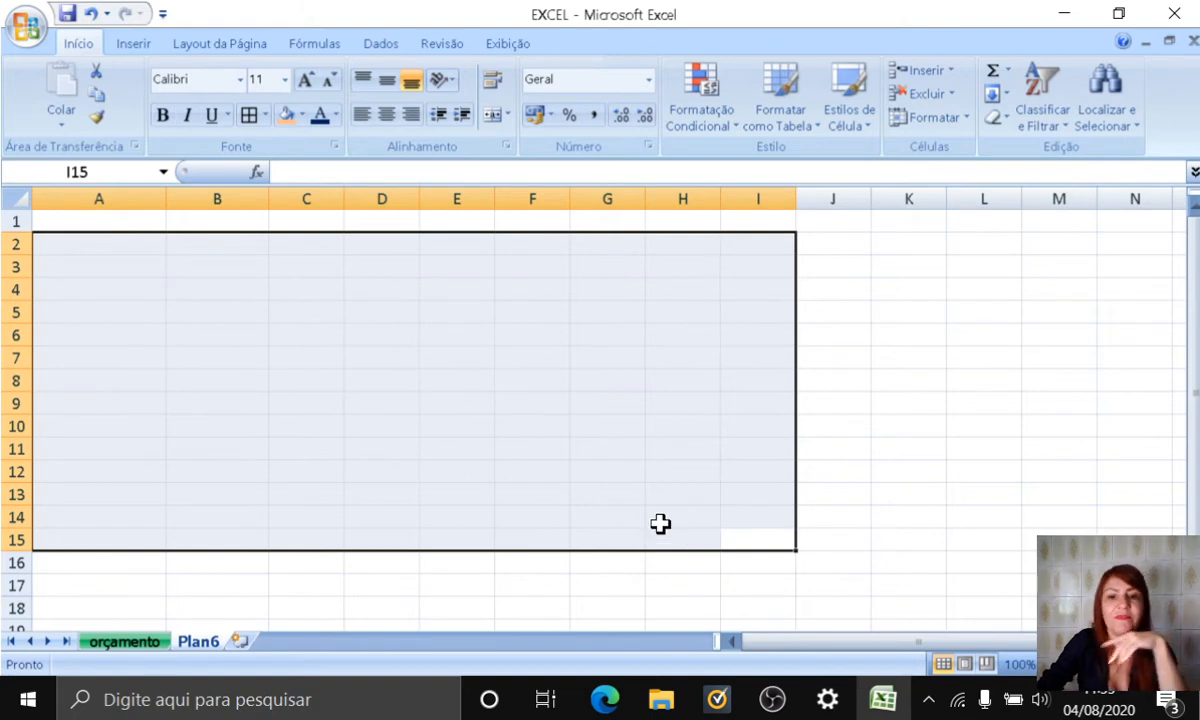
pyautogui.rightClick(212, 645)
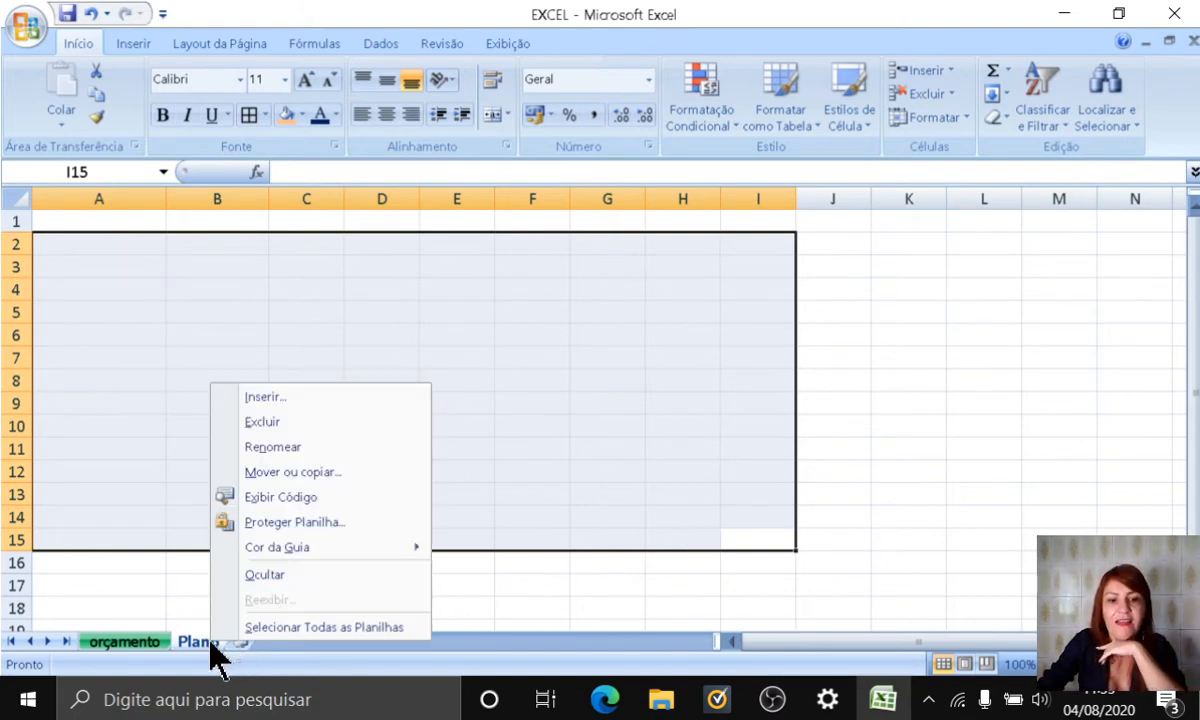
pyautogui.click(293, 424)
pyautogui.click(550, 408)
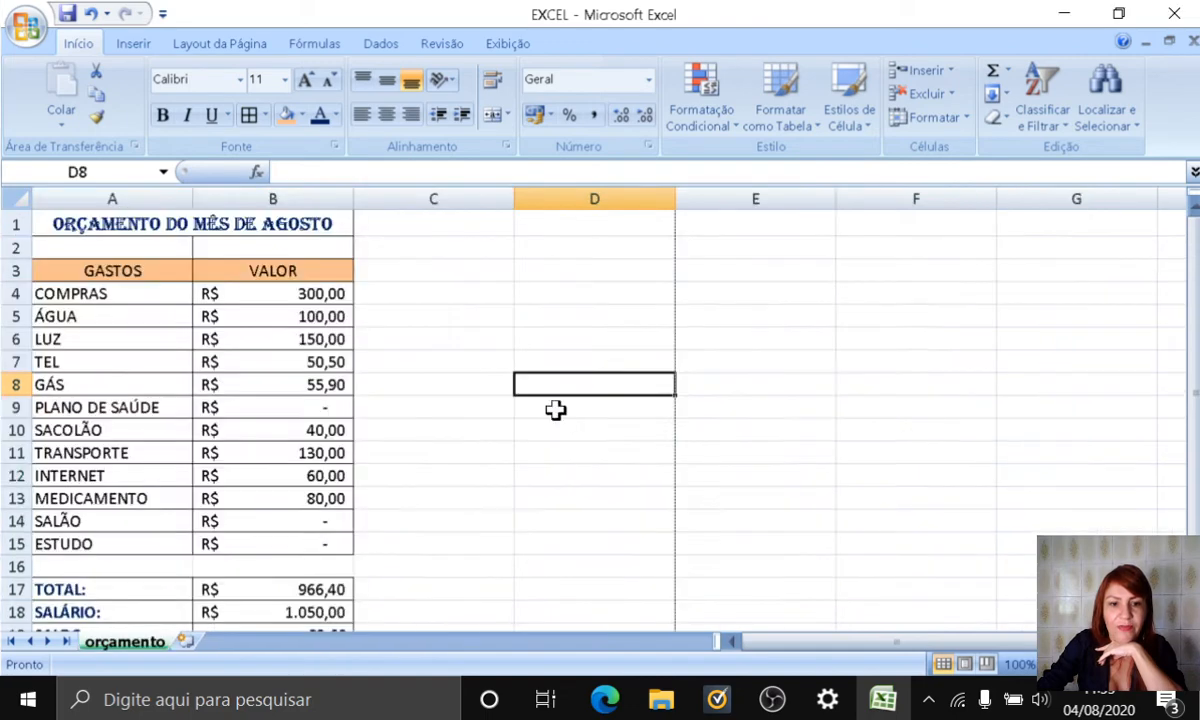
pyautogui.click(458, 498)
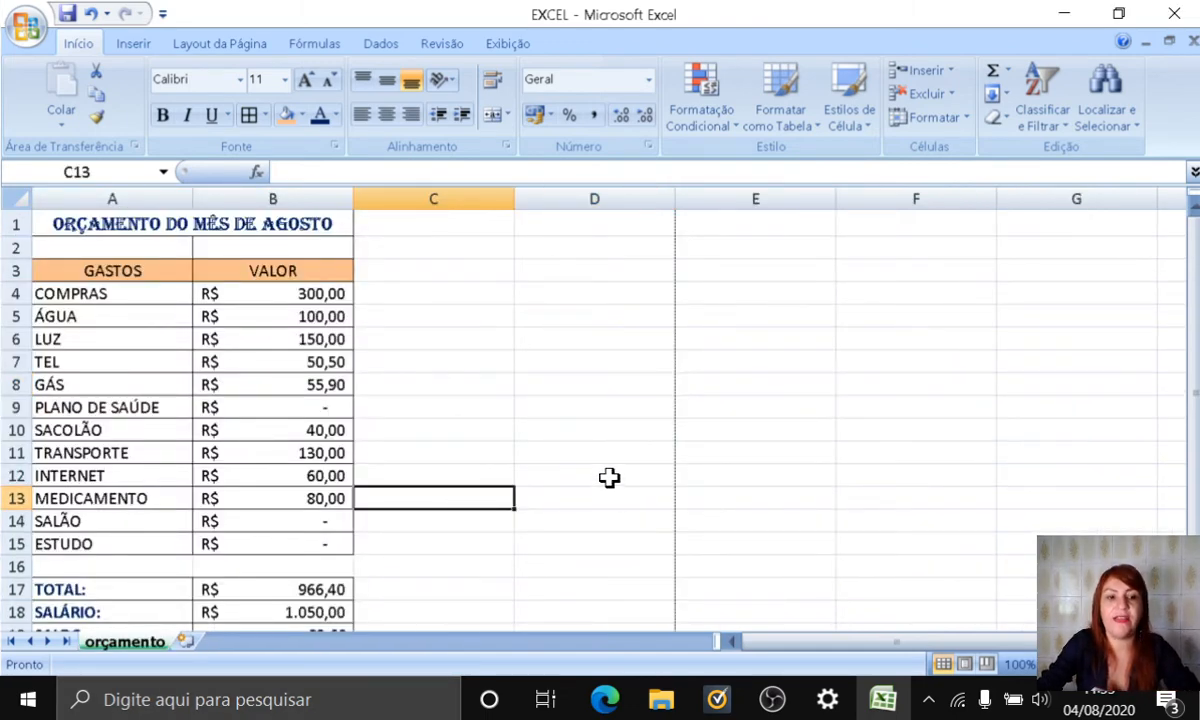
# Step: Sort the expense rows A4:B15 of the orçamento sheet alphabetically from A to Z
pyautogui.scroll(-1, 614, 479)
pyautogui.scroll(1, 616, 480)
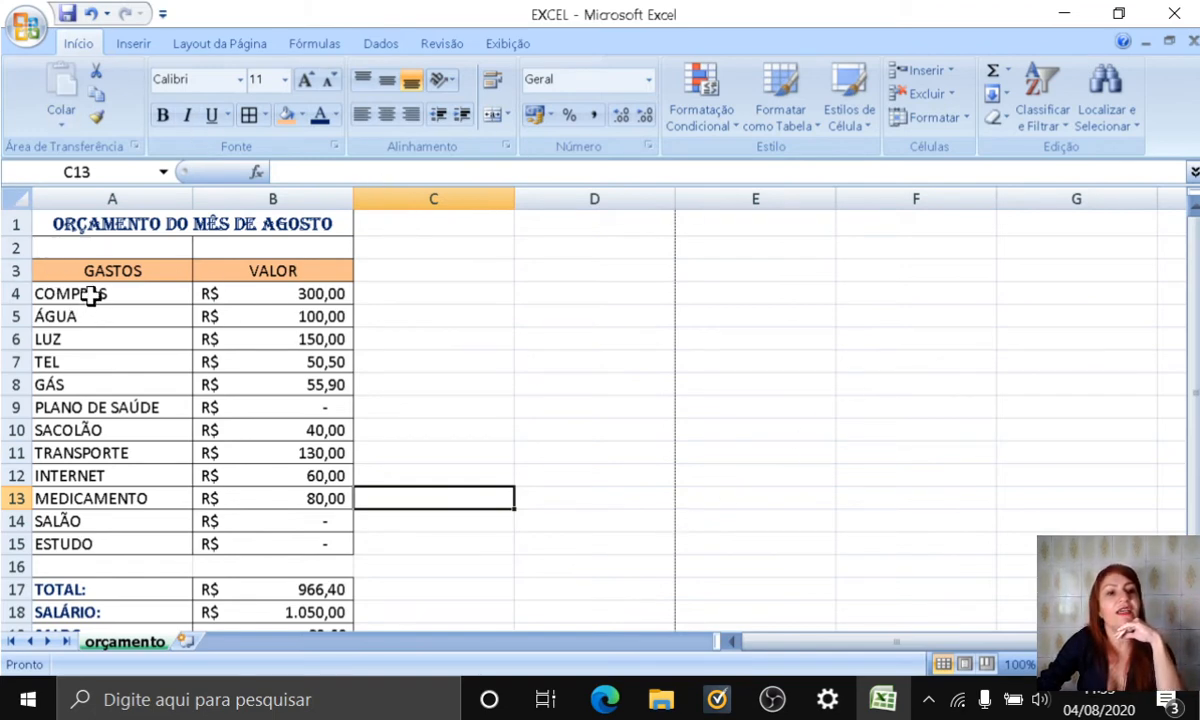
pyautogui.click(90, 290)
pyautogui.moveTo(147, 300); pyautogui.dragTo(308, 541)
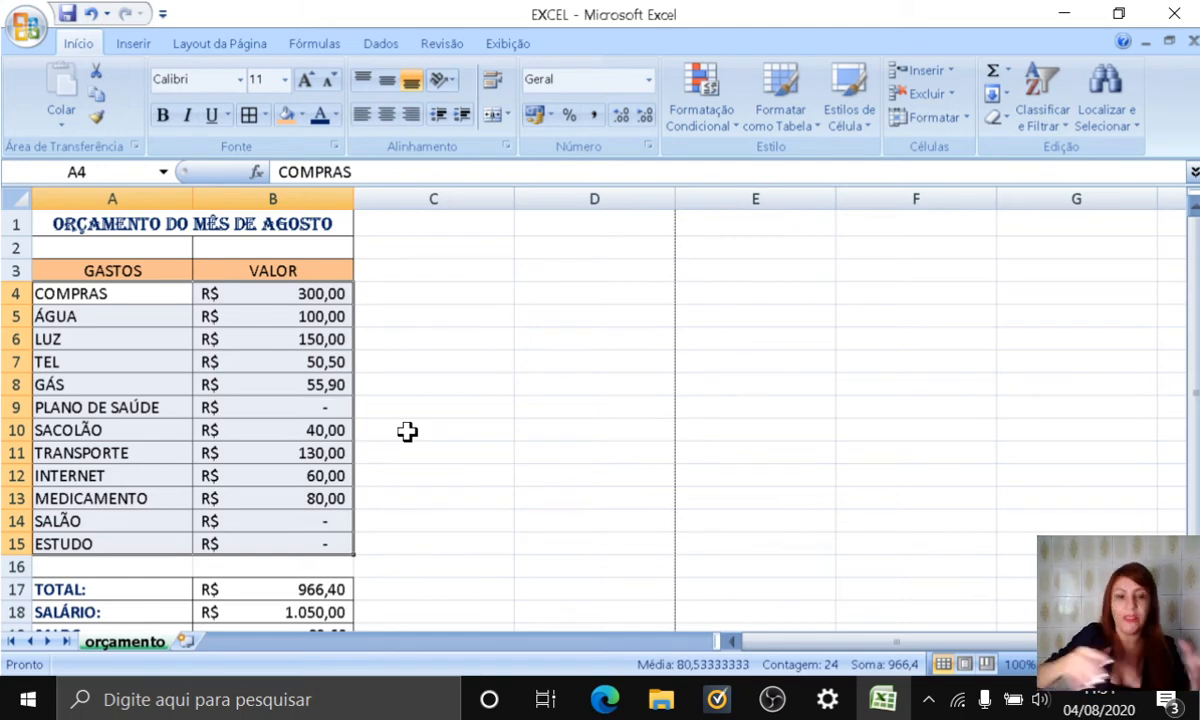
pyautogui.click(450, 446)
pyautogui.moveTo(88, 299); pyautogui.dragTo(254, 530)
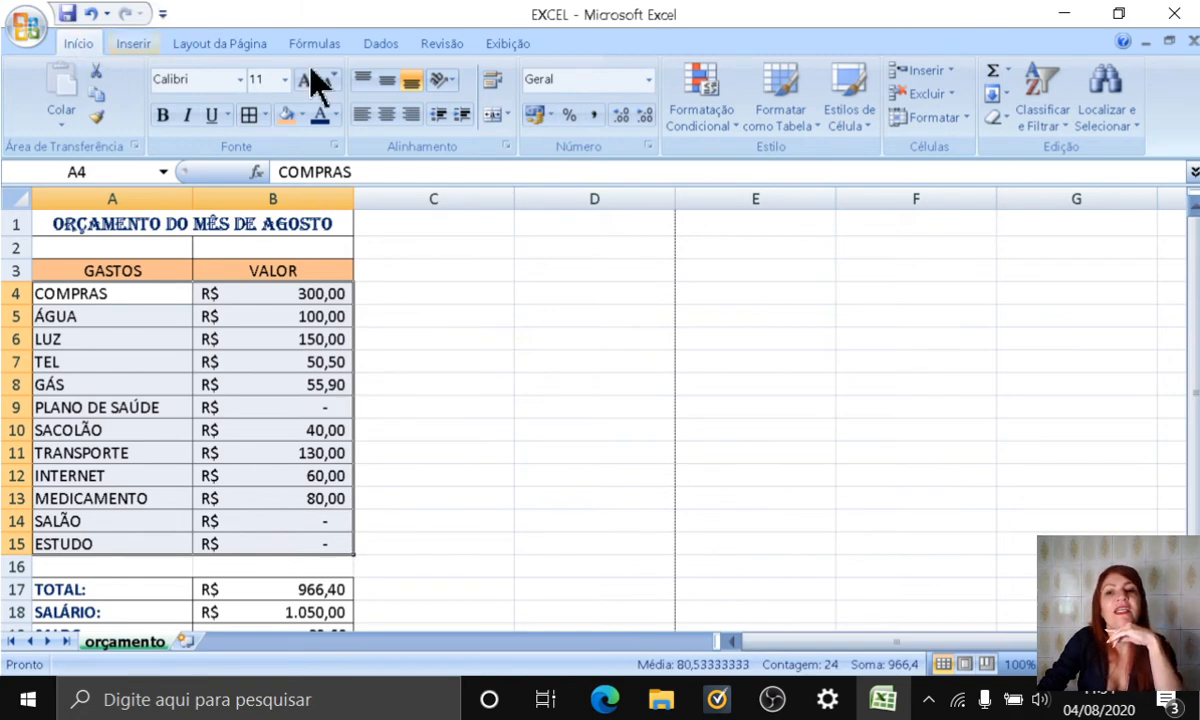
pyautogui.click(1064, 124)
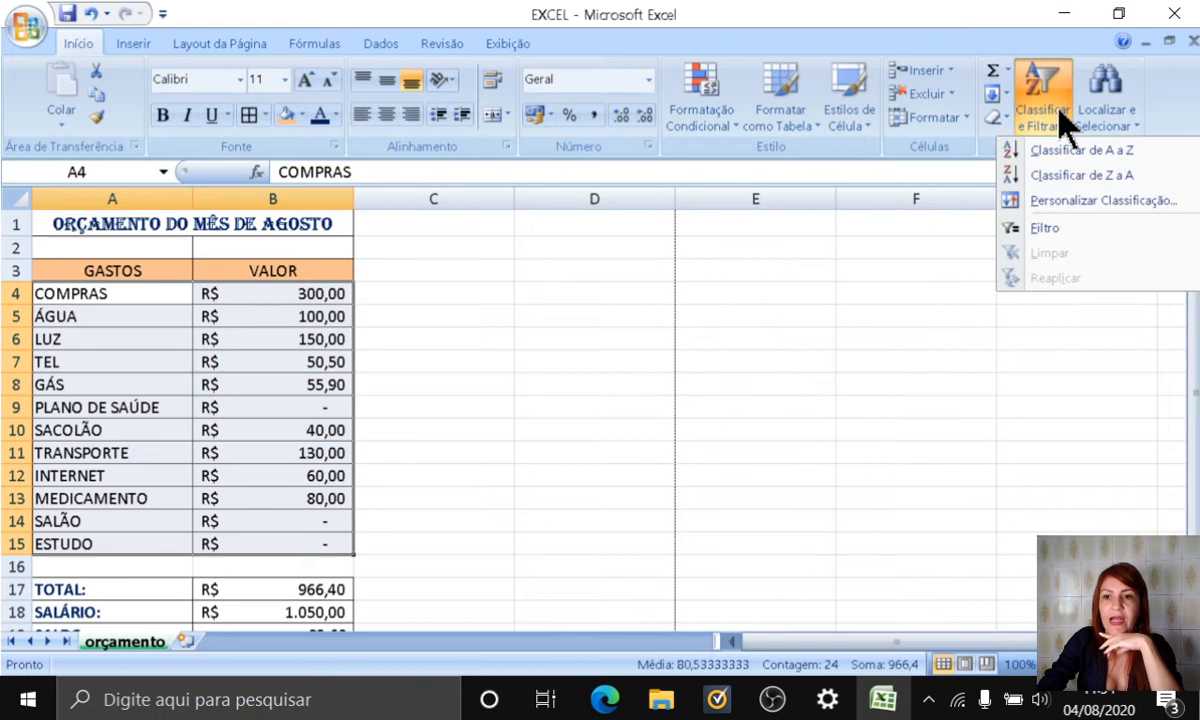
pyautogui.click(1125, 152)
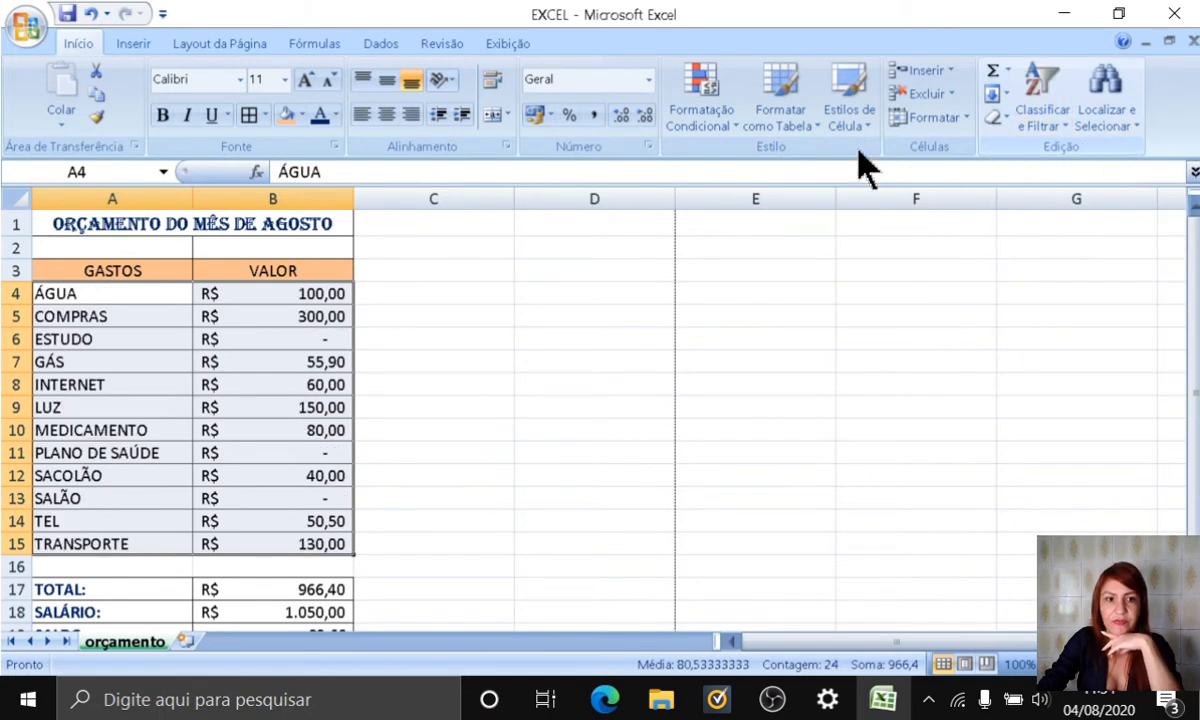
# Step: Examine the order of the sorted GASTOS names and check that each VALOR amount still matches its expense
pyautogui.click(48, 294)
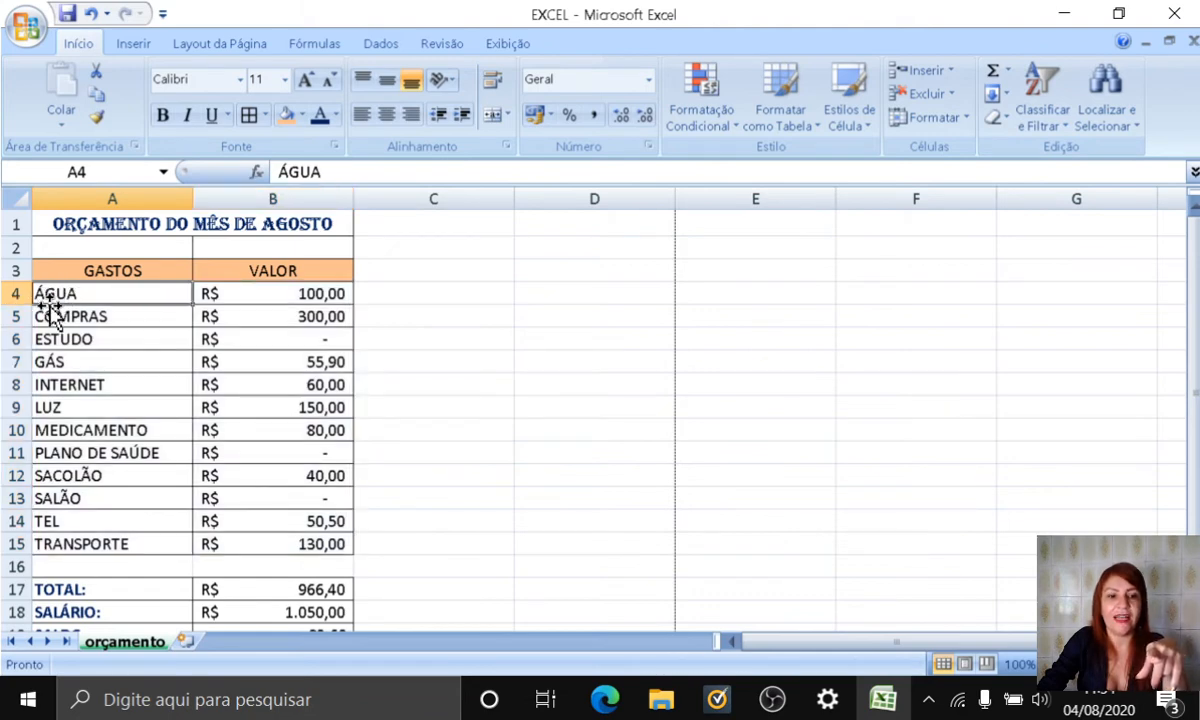
pyautogui.click(48, 316)
pyautogui.click(50, 341)
pyautogui.click(55, 386)
pyautogui.click(58, 454)
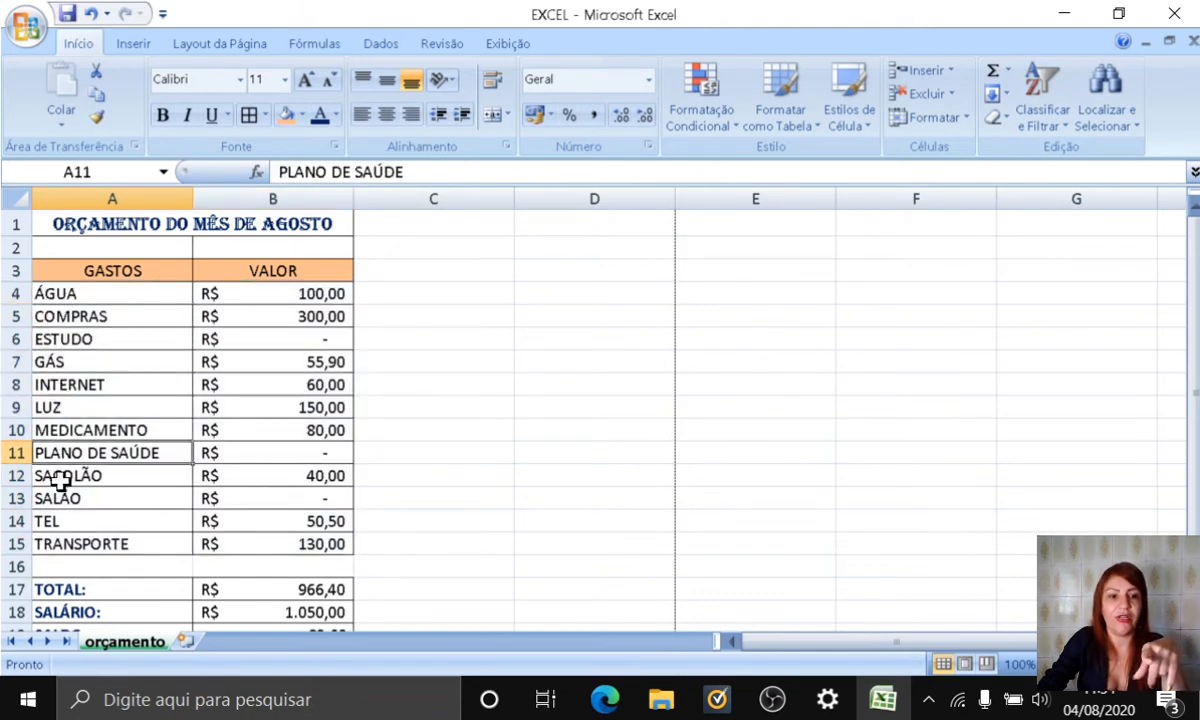
pyautogui.click(288, 293)
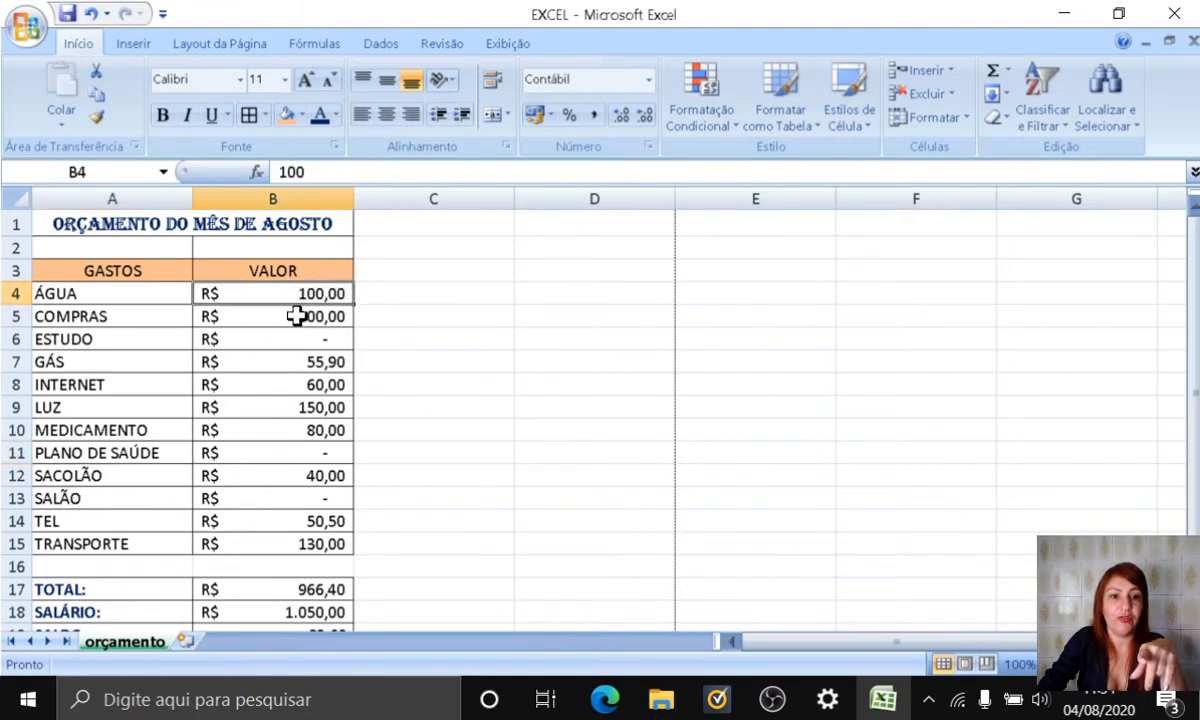
pyautogui.click(290, 315)
pyautogui.click(119, 316)
pyautogui.click(235, 316)
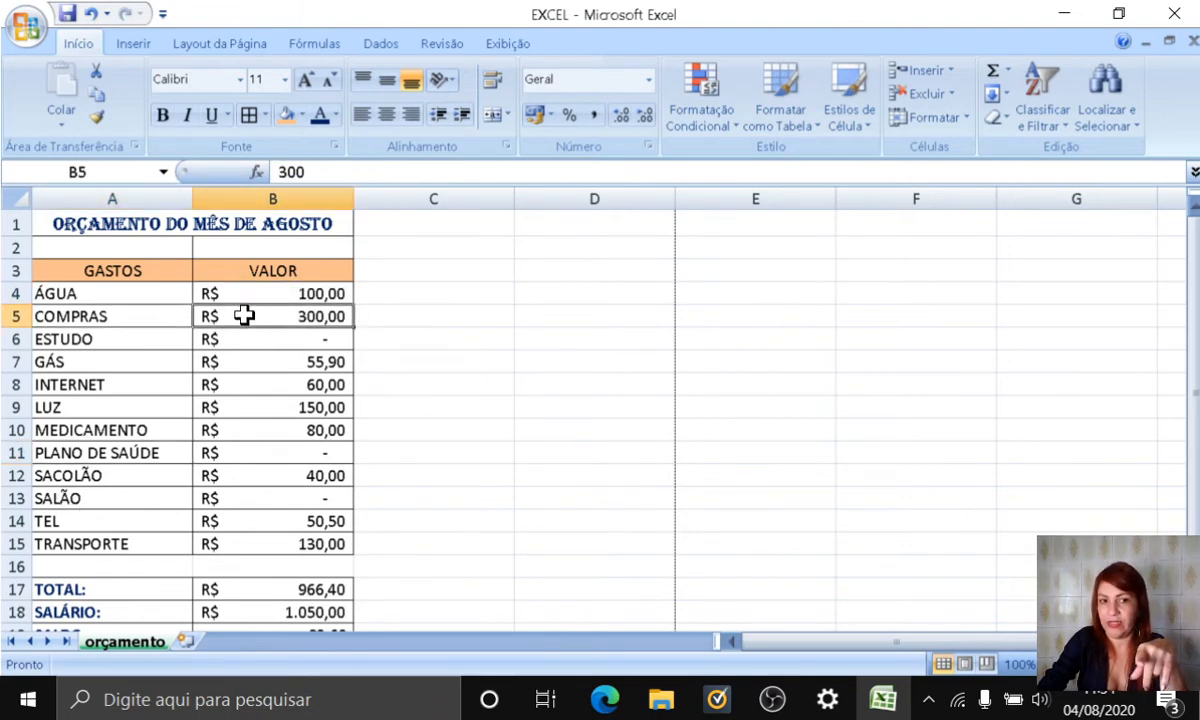
pyautogui.click(262, 293)
pyautogui.click(272, 385)
pyautogui.click(278, 431)
pyautogui.click(276, 541)
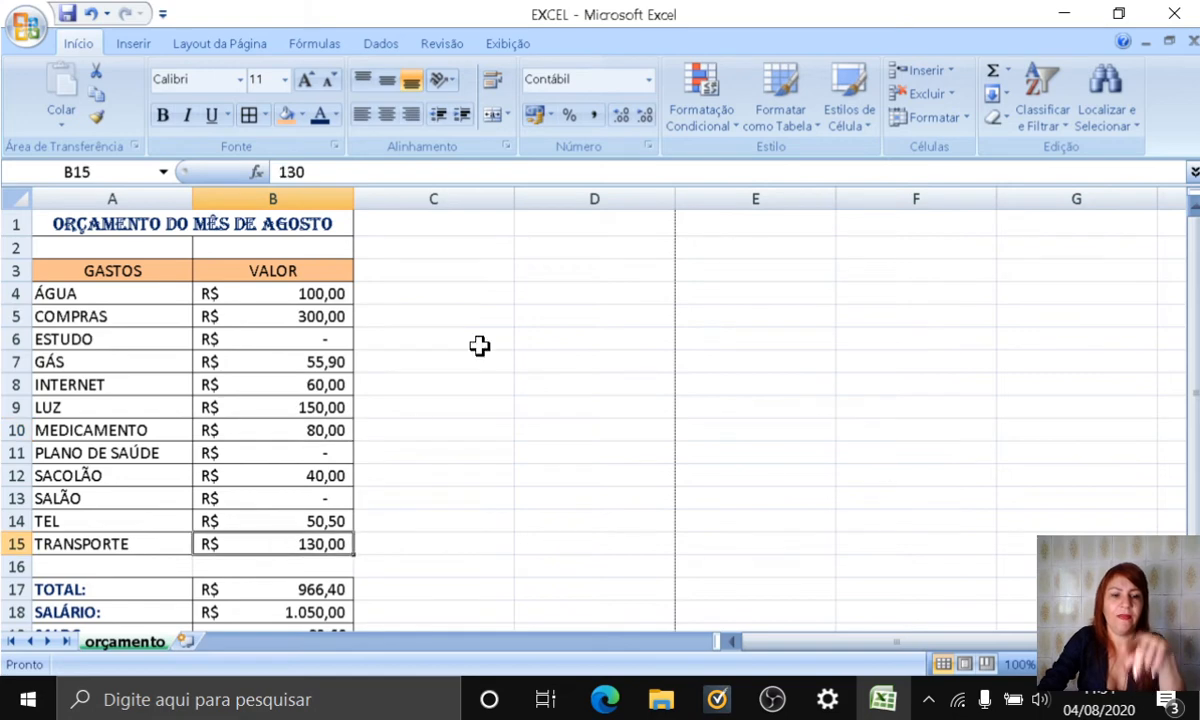
# Step: Undo the A to Z sort of the expense rows
pyautogui.click(93, 13)
pyautogui.click(535, 400)
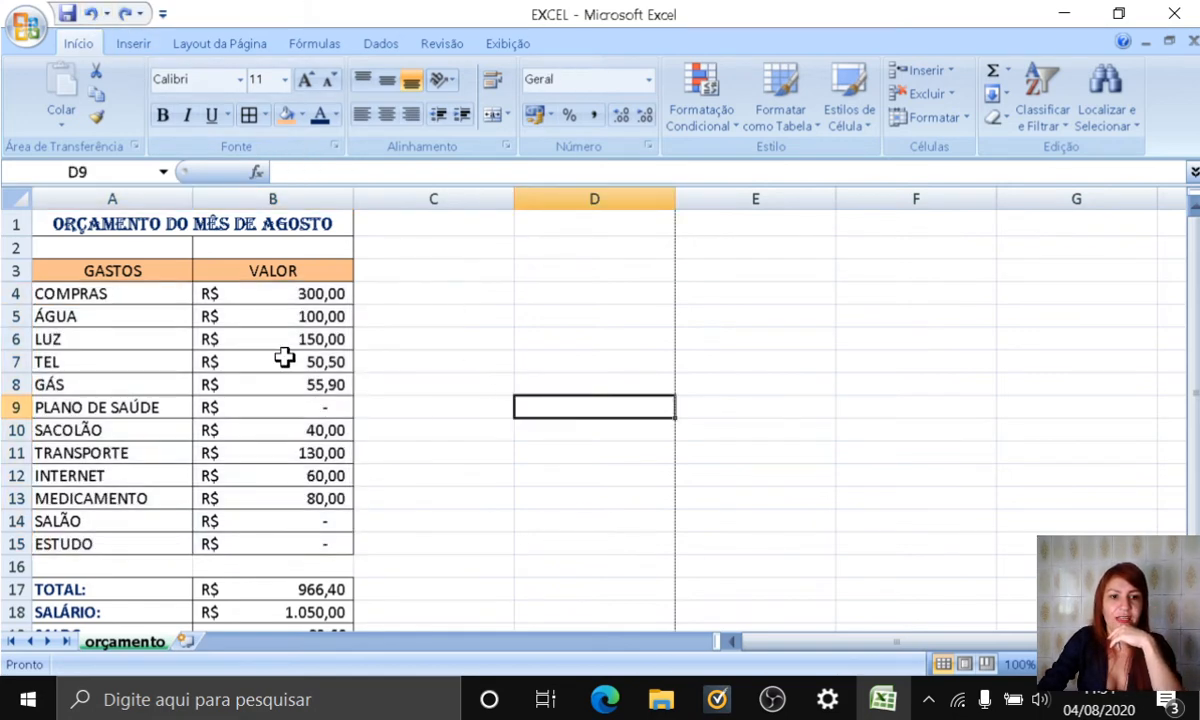
# Step: Sort the expense rows A4:B15 of the orçamento sheet from A to Z again
pyautogui.click(87, 293)
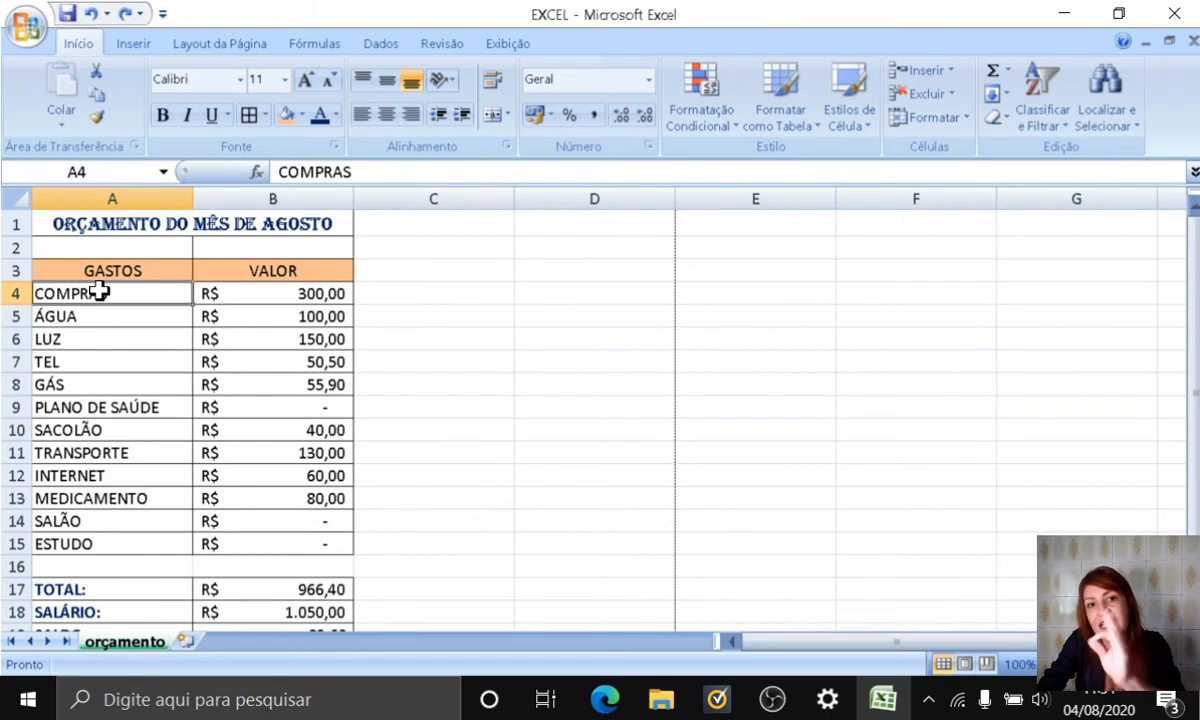
pyautogui.moveTo(100, 291); pyautogui.dragTo(299, 543)
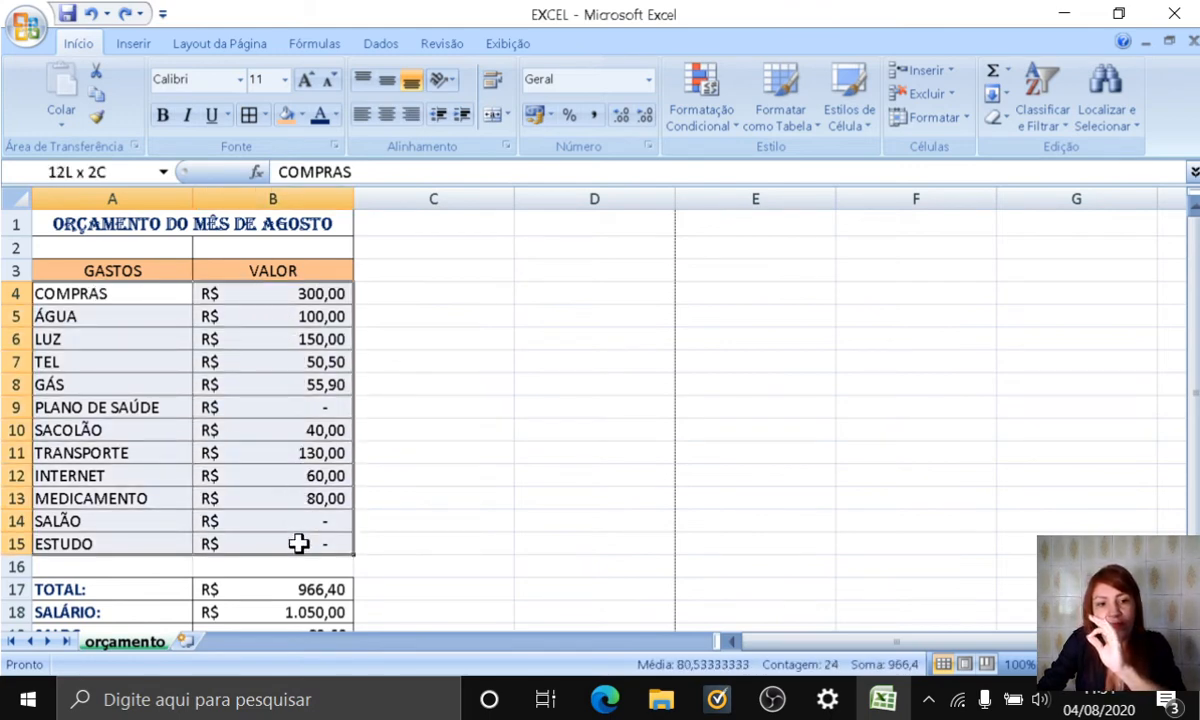
pyautogui.click(1045, 92)
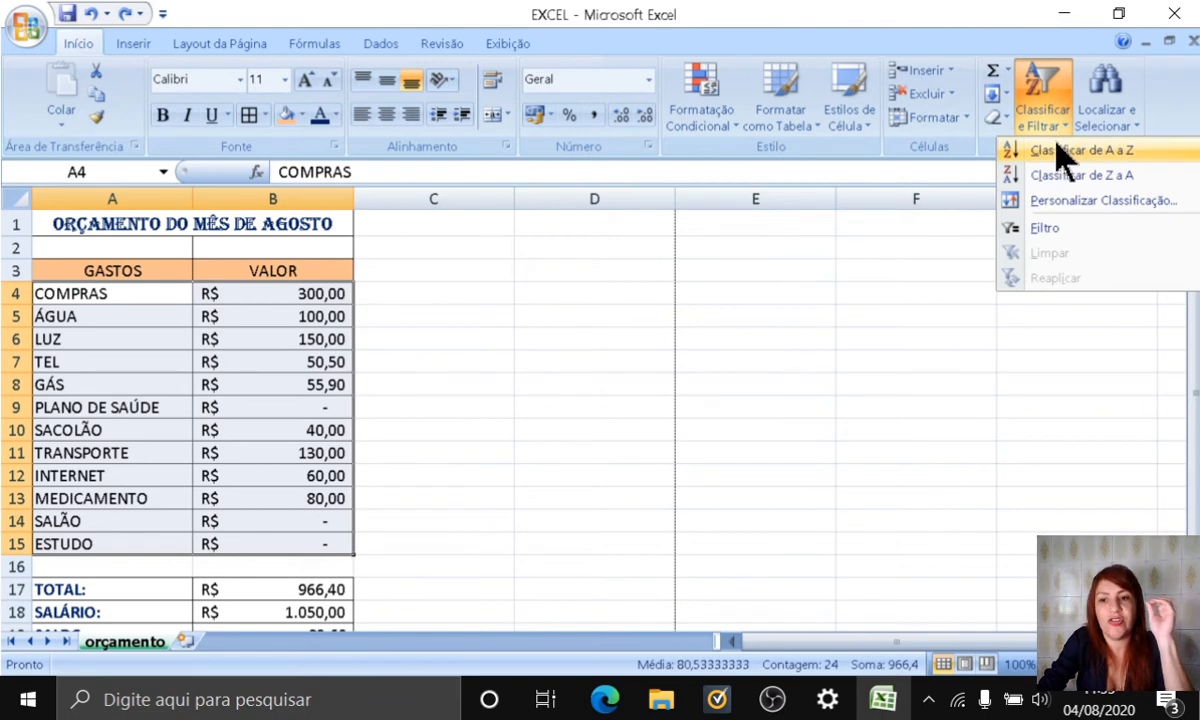
pyautogui.click(1148, 152)
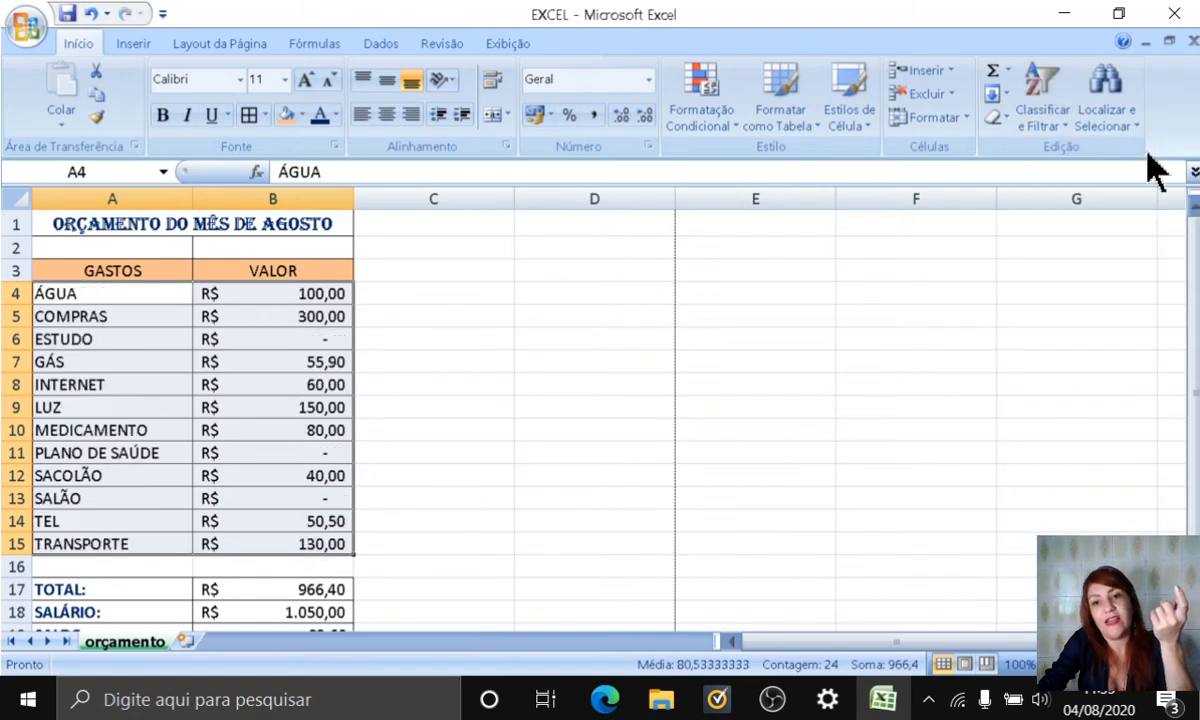
pyautogui.click(474, 447)
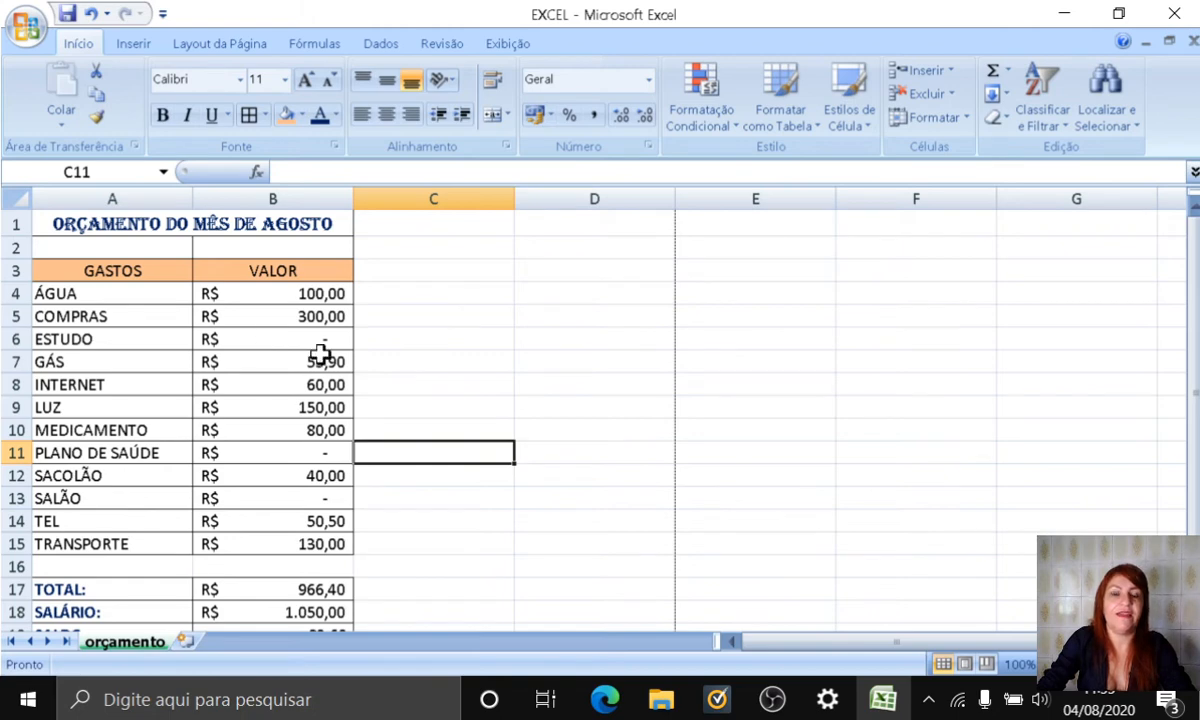
# Step: Enter the label MAIOR GASTO in A21, below the SALDO row
pyautogui.scroll(-2, 374, 388)
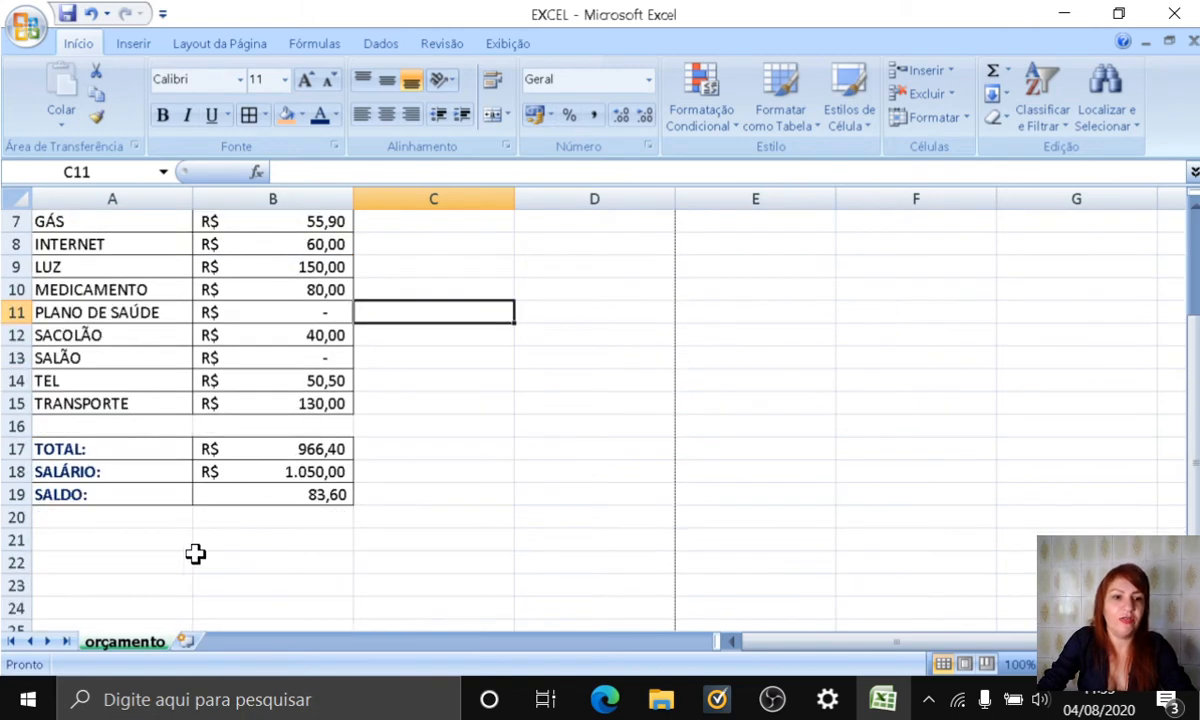
pyautogui.scroll(2, 437, 521)
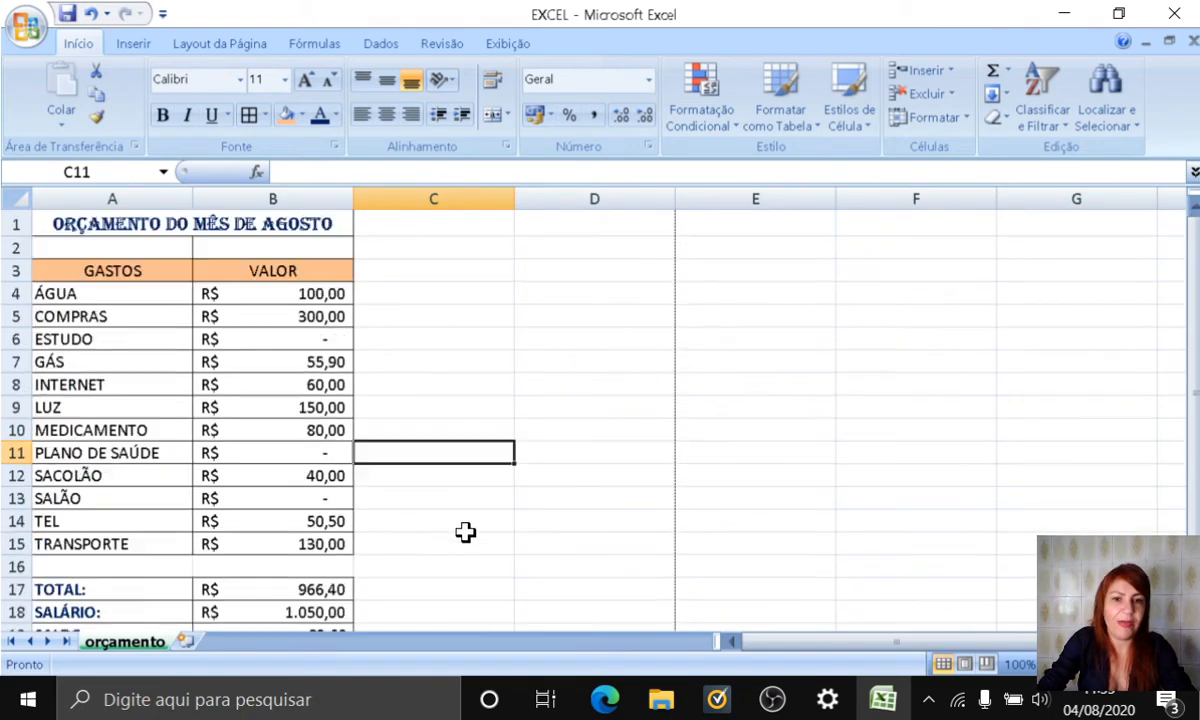
pyautogui.scroll(-3, 435, 488)
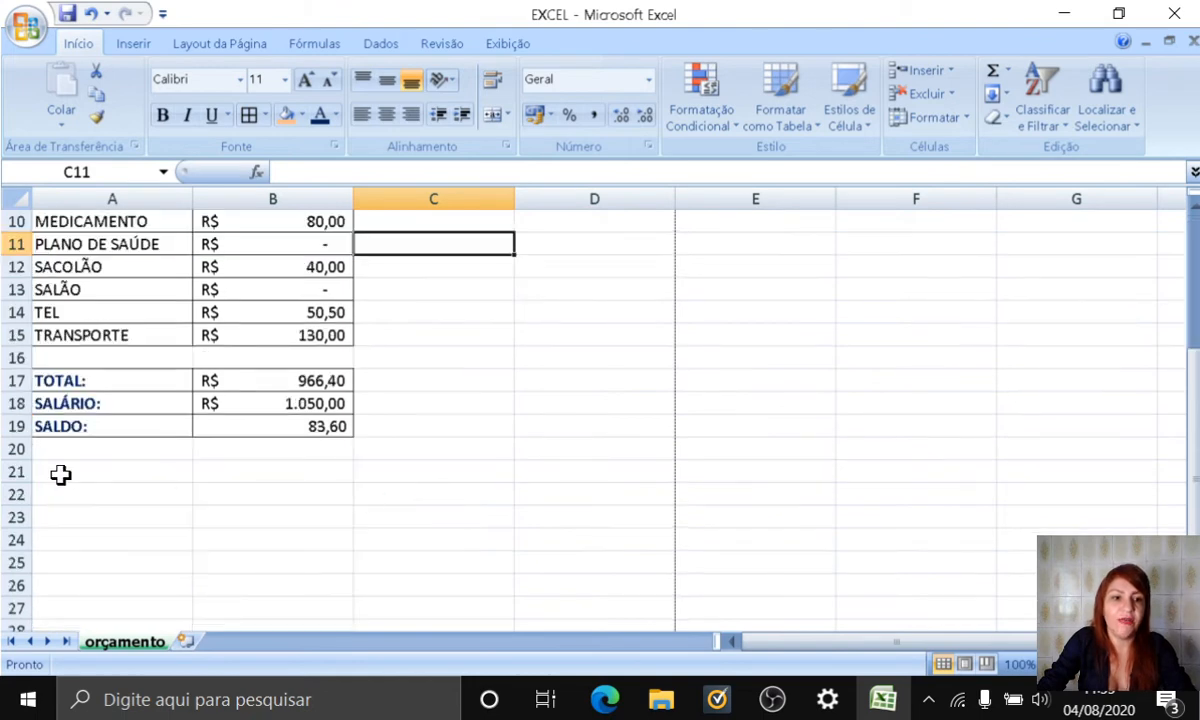
pyautogui.click(59, 472)
pyautogui.write('MA')
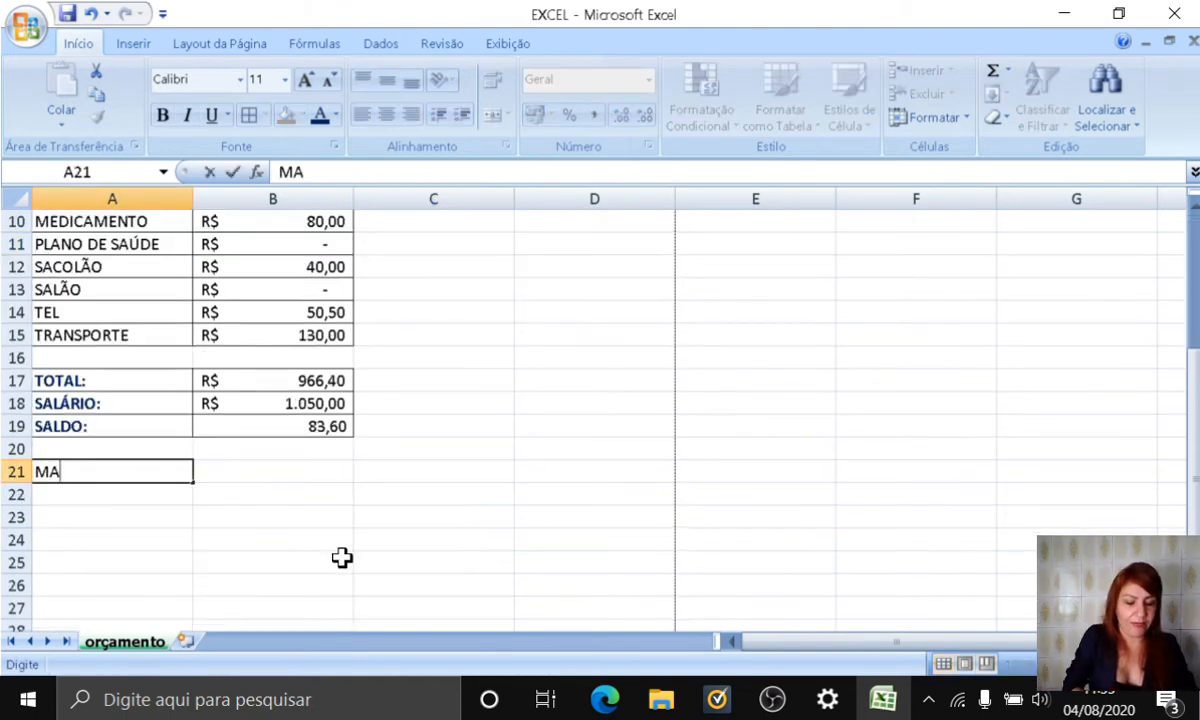
pyautogui.write('IOR GAST')
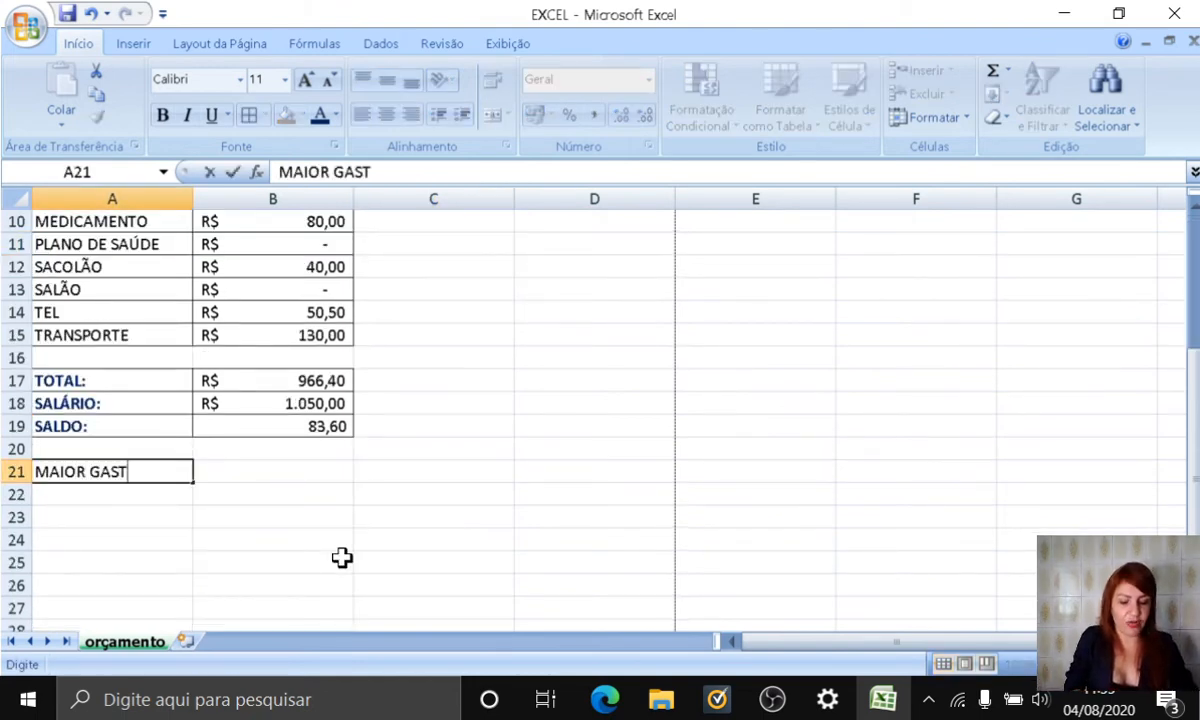
pyautogui.write('O')
pyautogui.press('Return')
# Step: Add the labels MENOR GASTO in A22 and MÉDIA DE GASTOS in A23
pyautogui.write('MENOR')
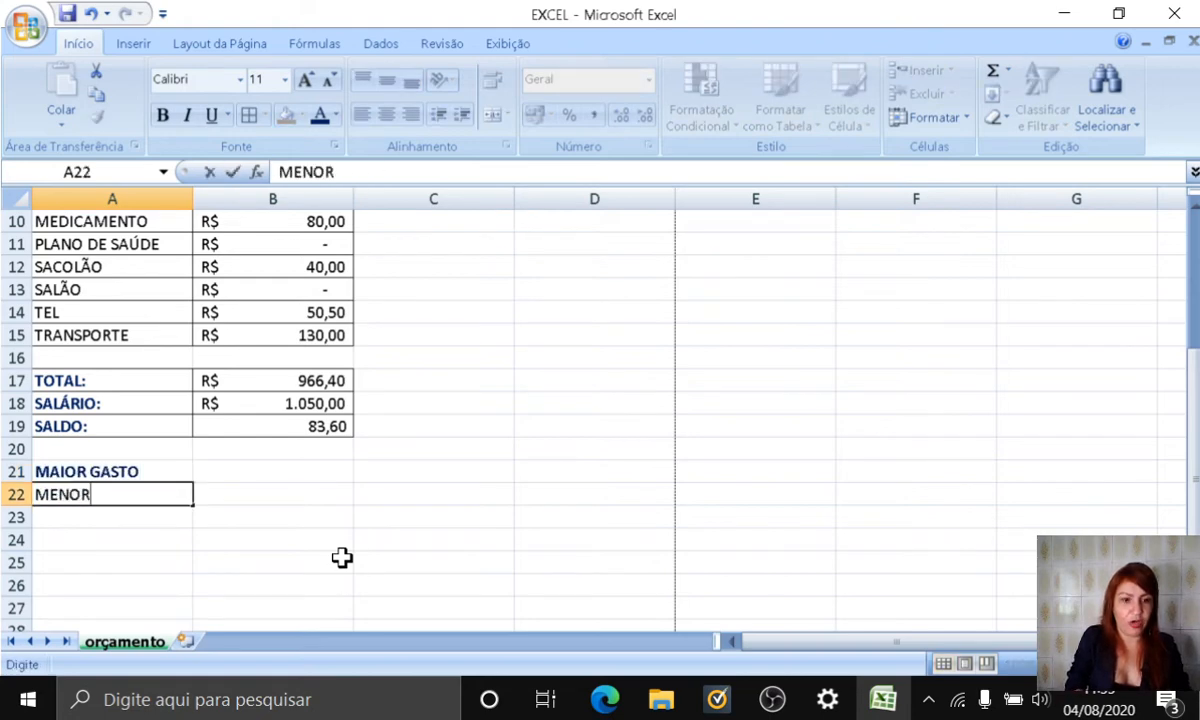
pyautogui.write(' GASTO')
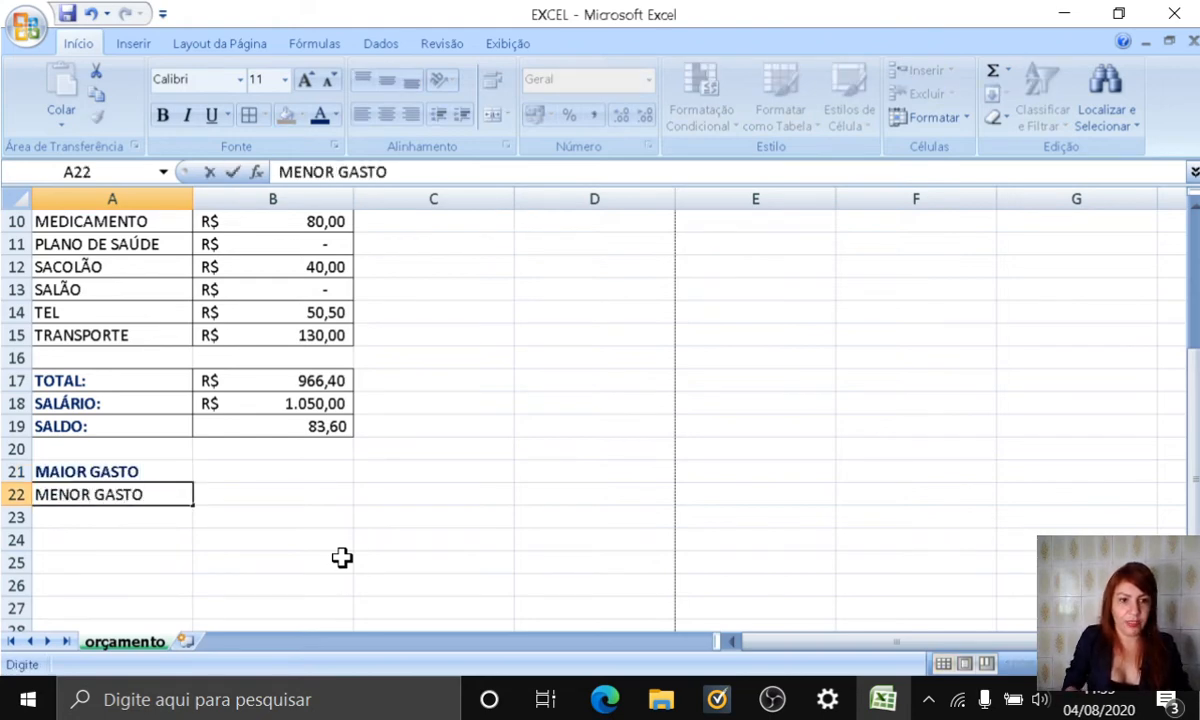
pyautogui.press('Return')
pyautogui.write('MÉDI')
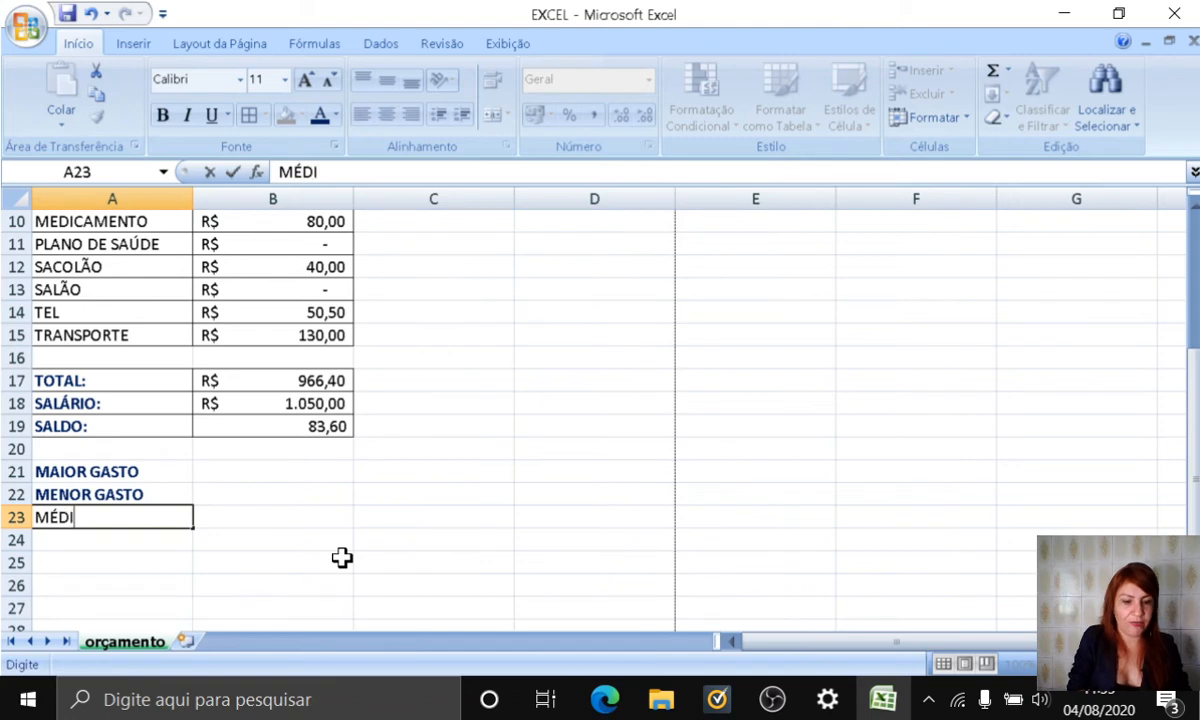
pyautogui.write('A DE GAS')
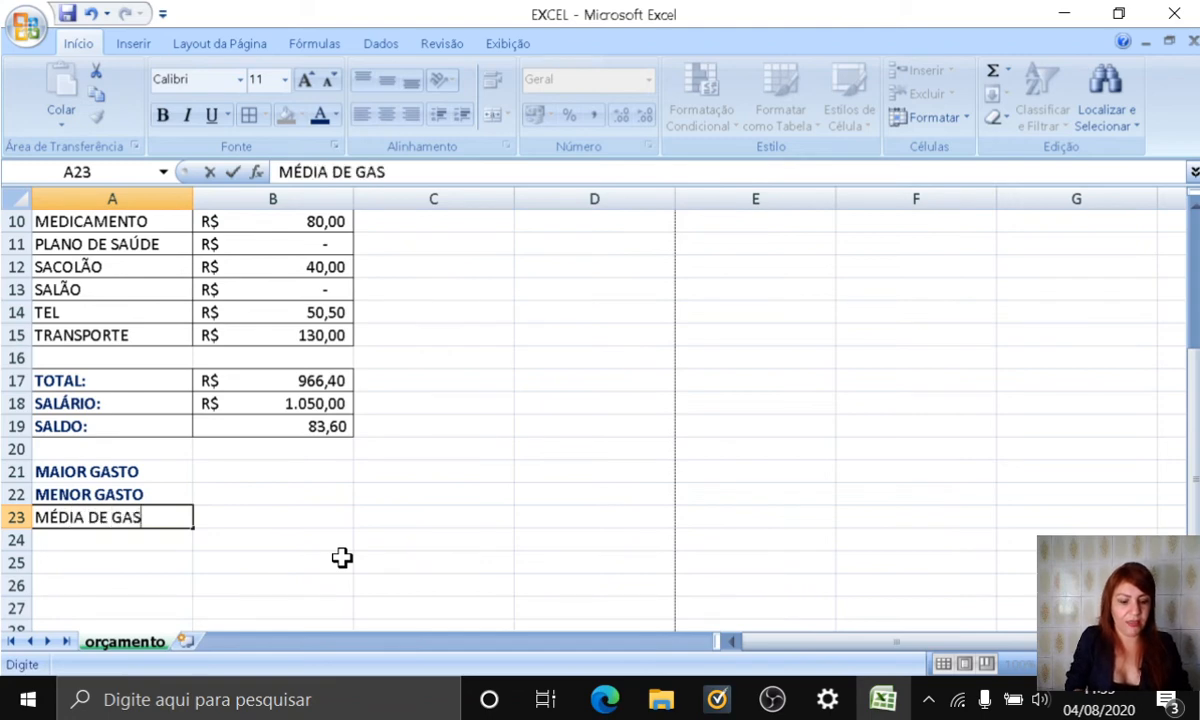
pyautogui.write('TOS')
pyautogui.press('Return')
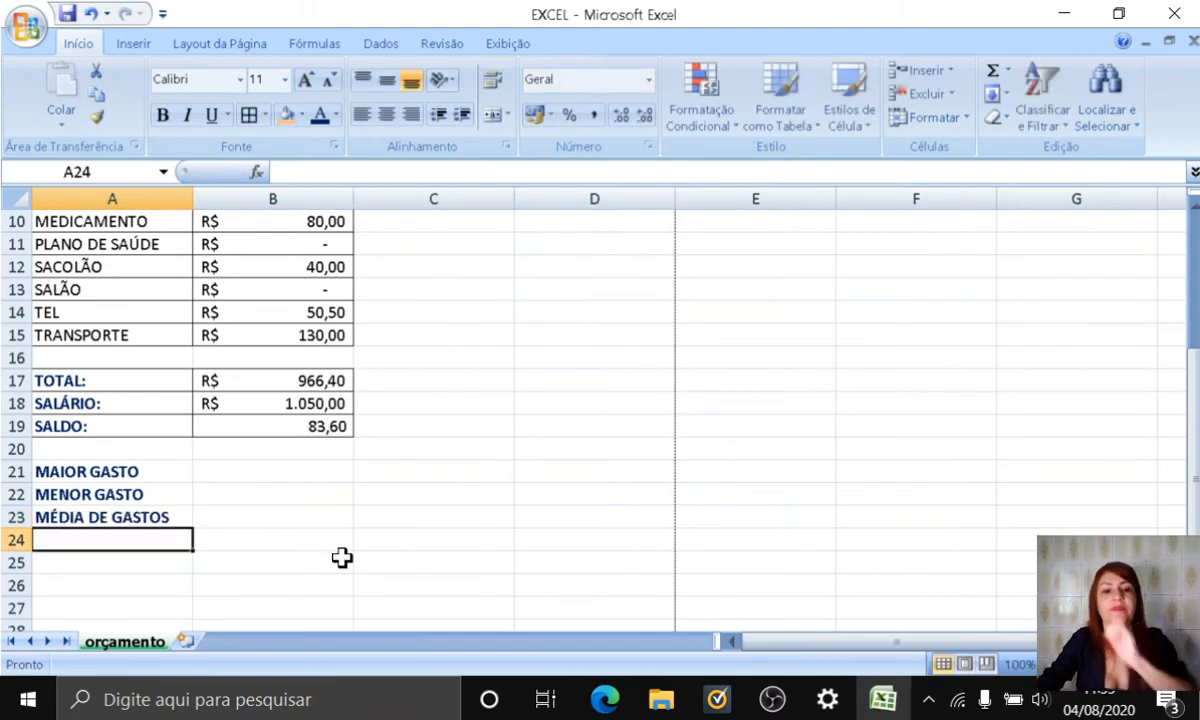
# Step: Inspect the VALOR cells of PLANO DE SAÚDE and SALÃO in the expense list
pyautogui.scroll(1, 500, 615)
pyautogui.scroll(2, 525, 605)
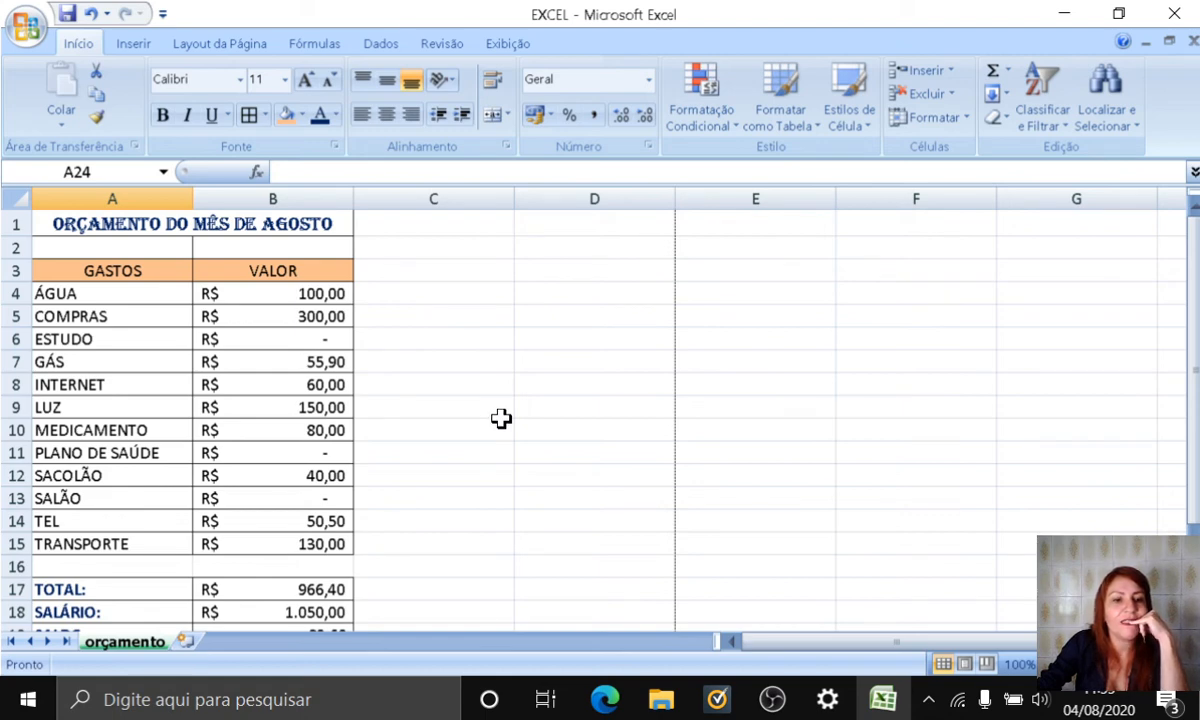
pyautogui.click(315, 456)
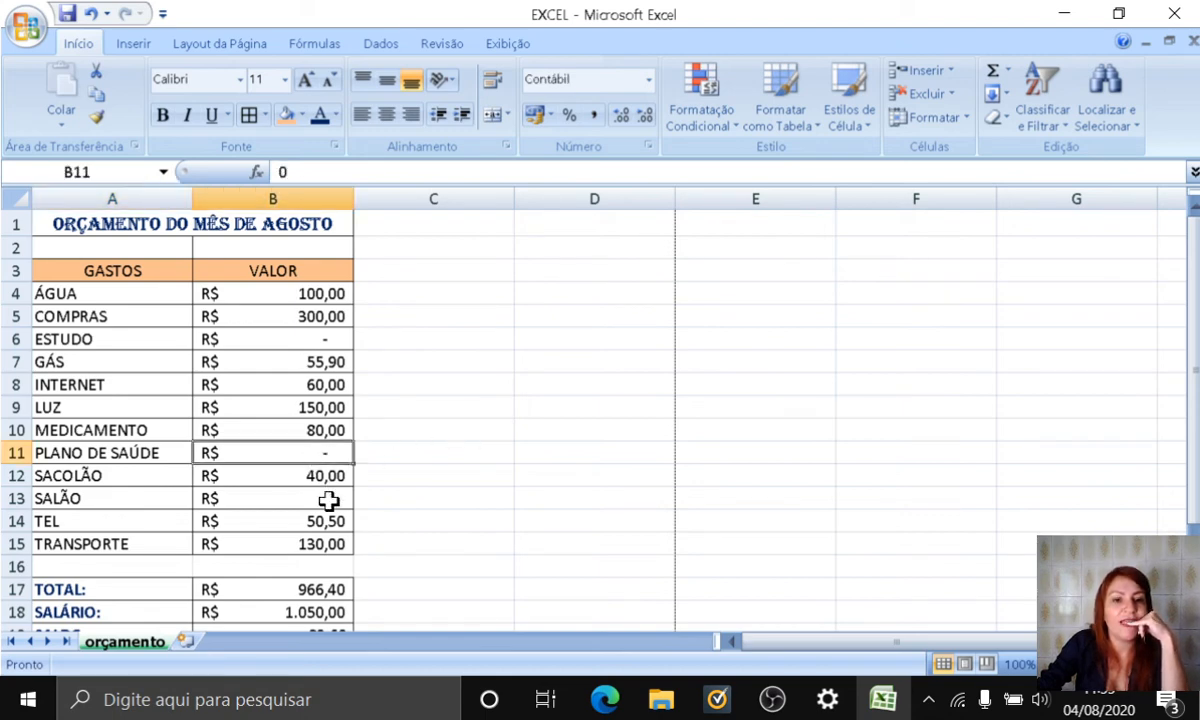
pyautogui.click(328, 505)
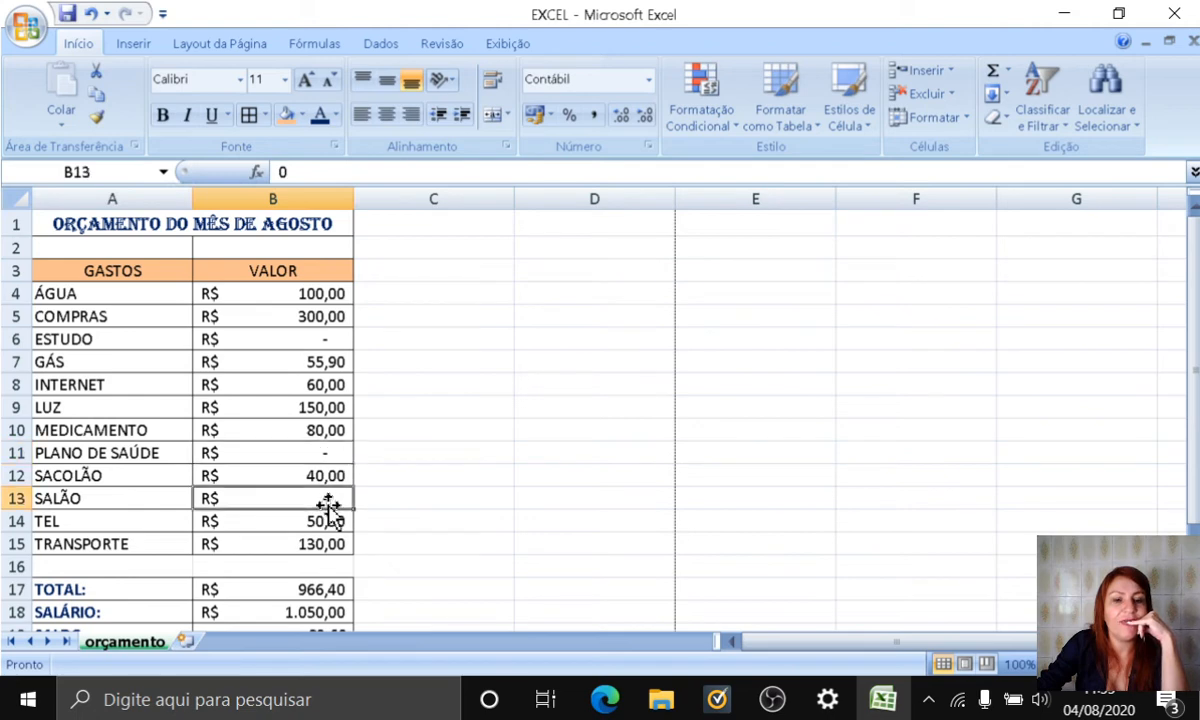
pyautogui.click(290, 446)
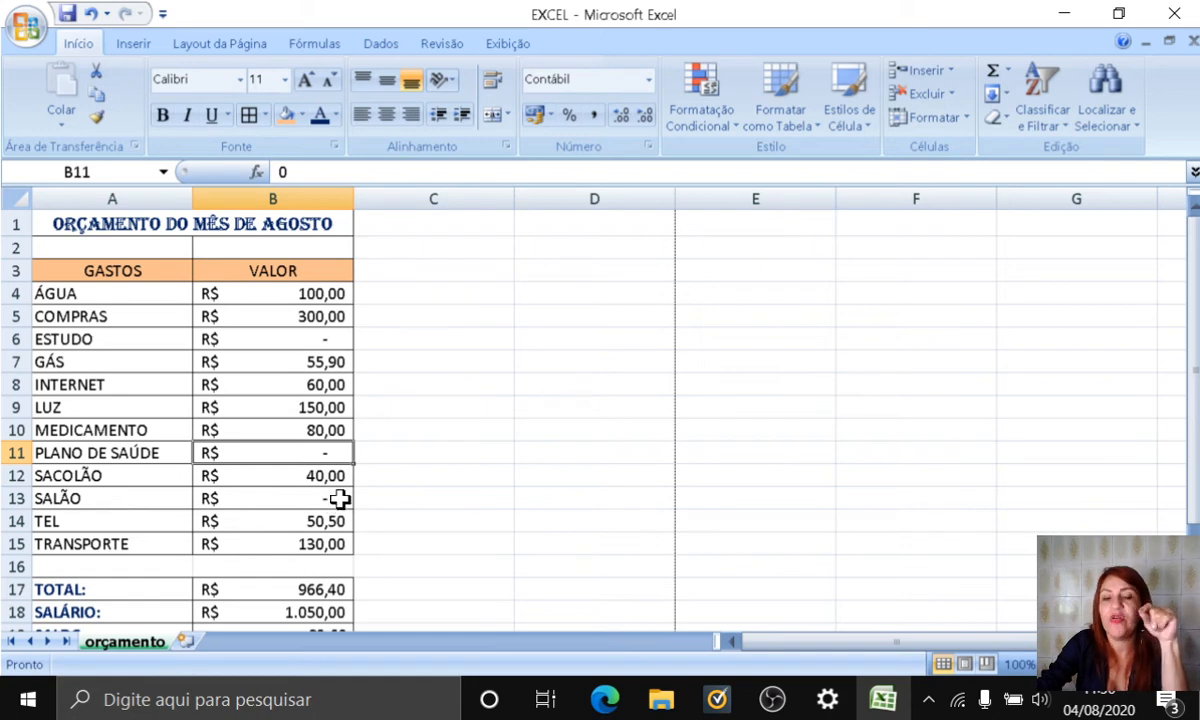
# Step: Calculate the largest expense in B21 with the MÁXIMO function over the range B4:B15
pyautogui.scroll(-3, 337, 476)
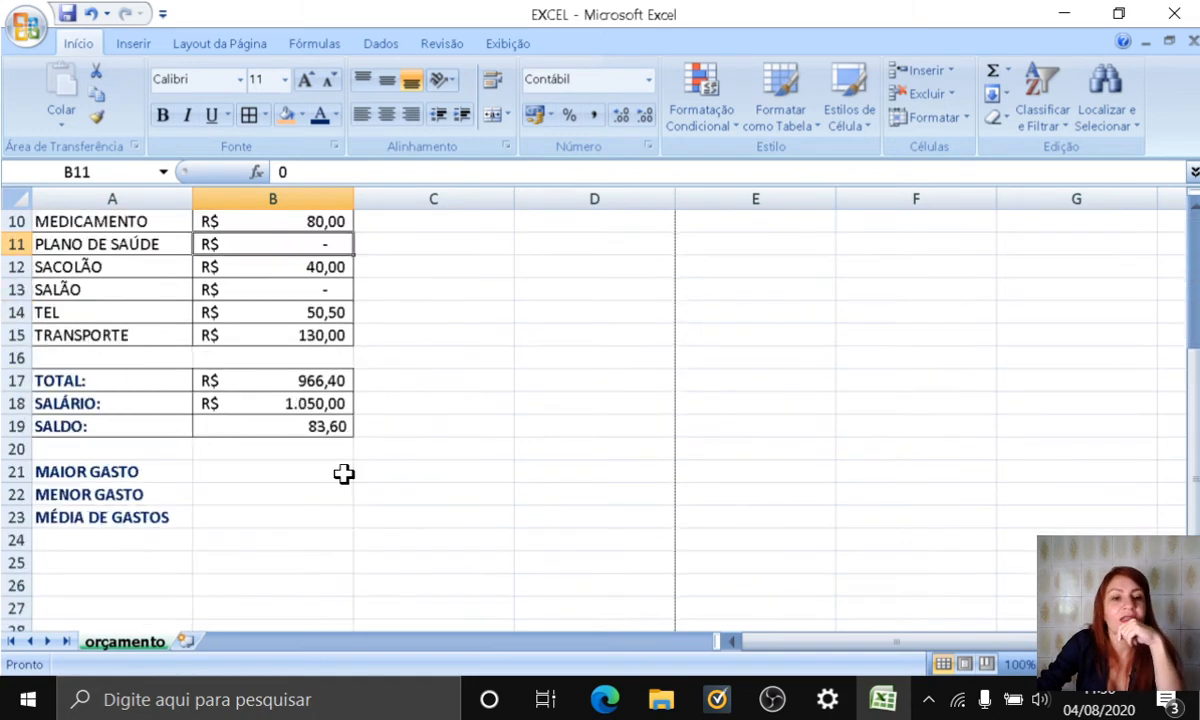
pyautogui.click(225, 474)
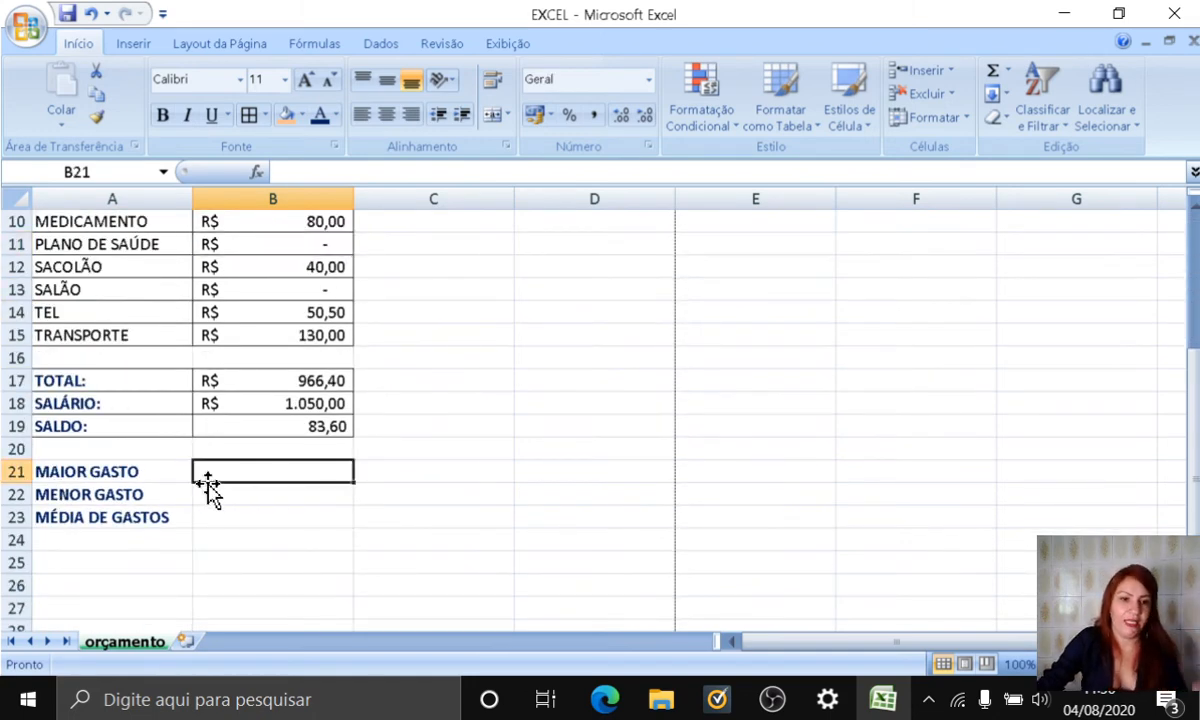
pyautogui.write('=')
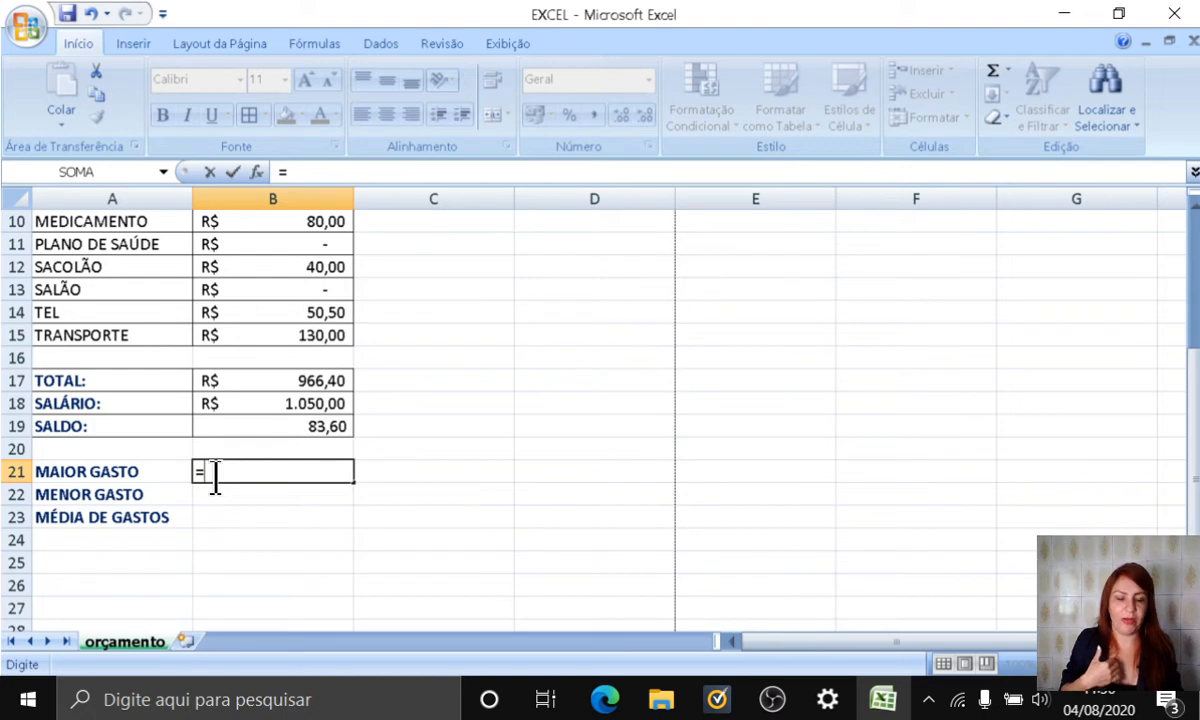
pyautogui.write('MÁ')
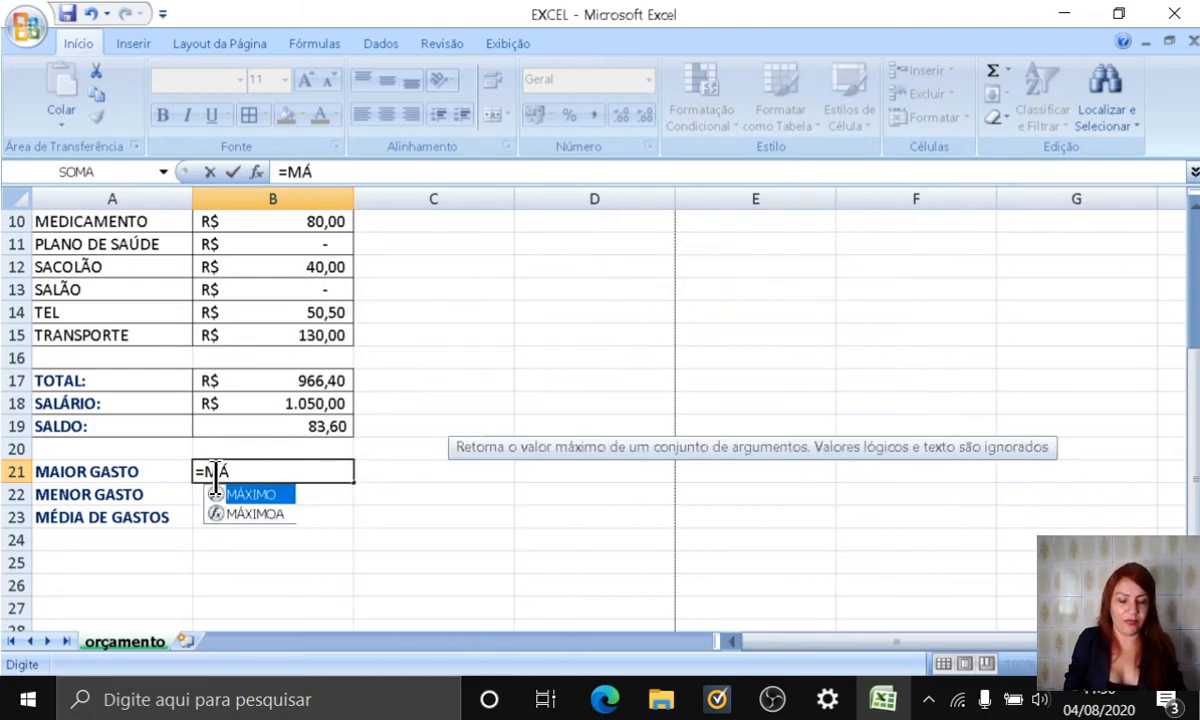
pyautogui.write('XIMO')
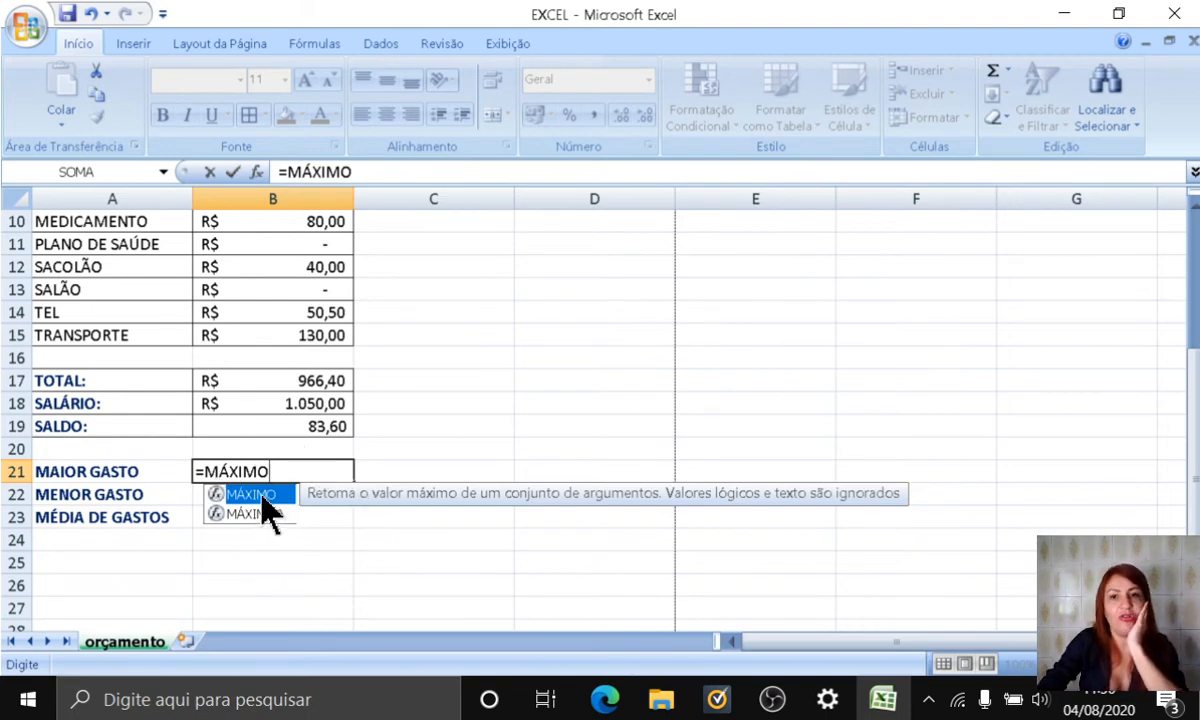
pyautogui.doubleClick(262, 496)
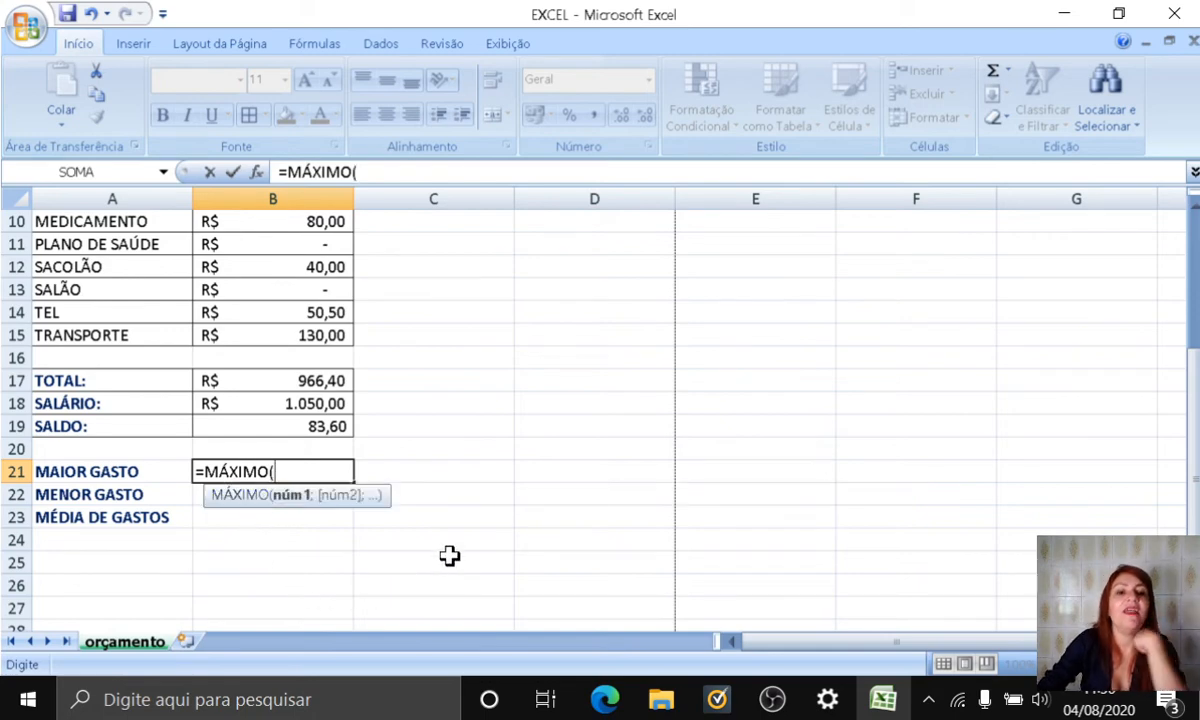
pyautogui.scroll(3, 449, 556)
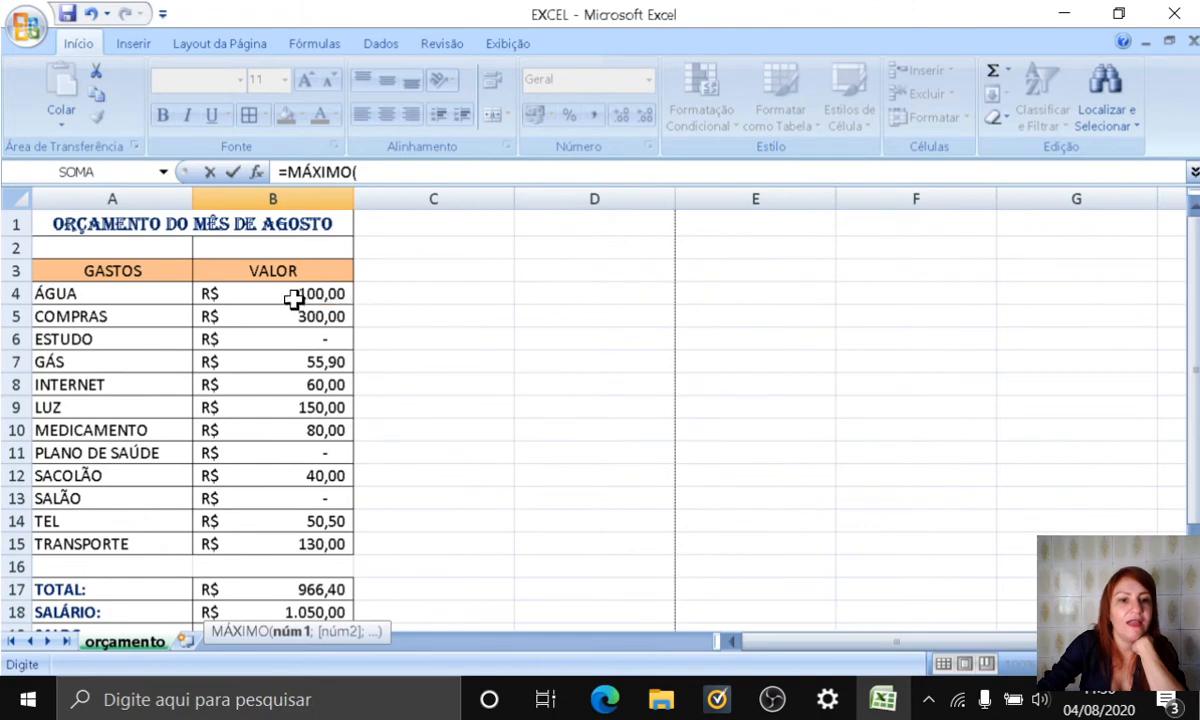
pyautogui.moveTo(281, 292); pyautogui.dragTo(278, 544)
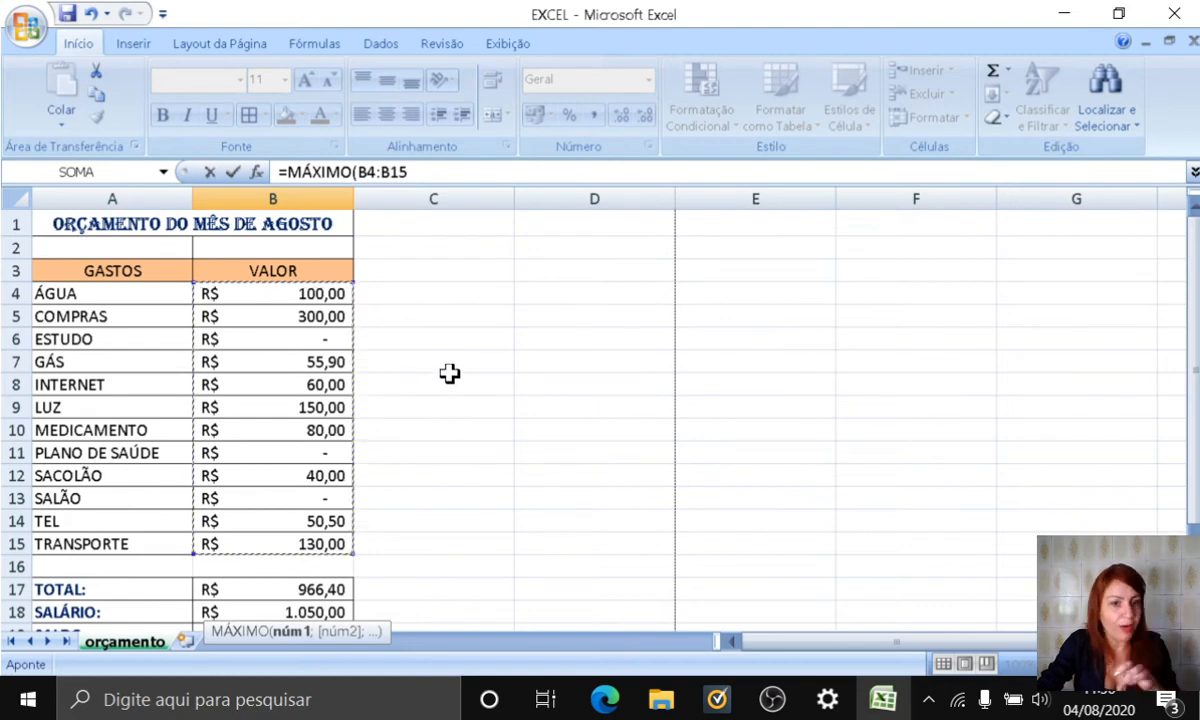
pyautogui.press('Return')
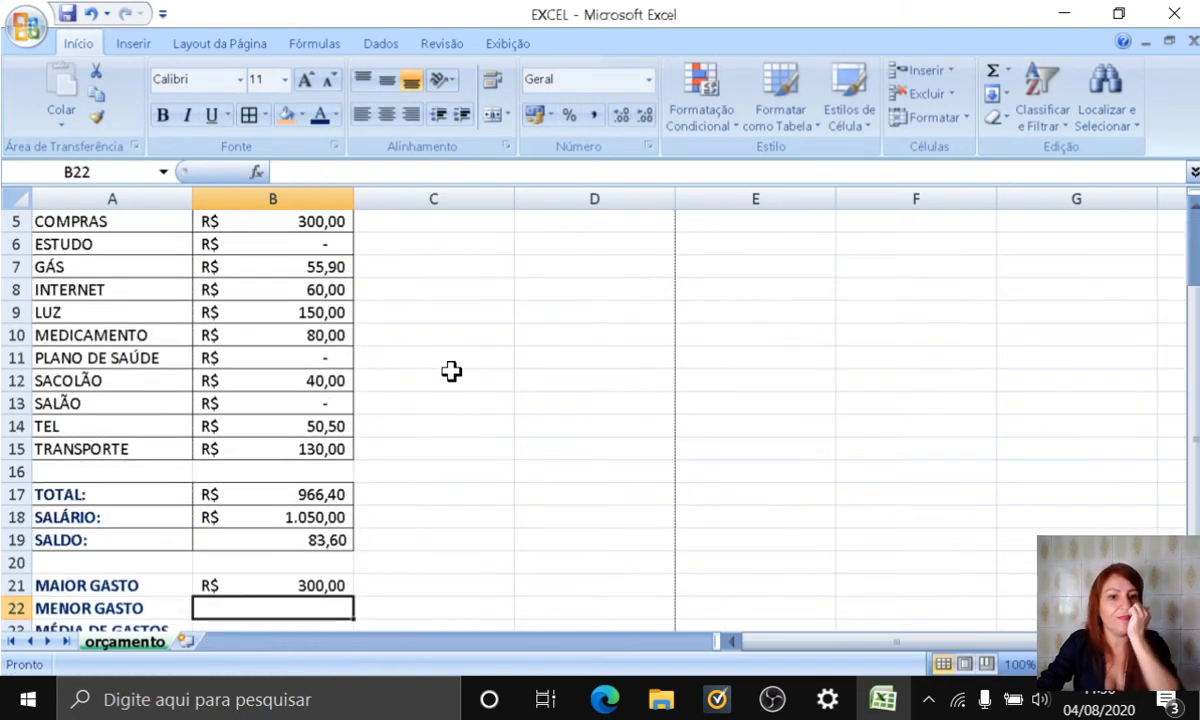
# Step: Clear the MAIOR GASTO result in B21 and re-enter it as a MÁXIMO formula over B4:B15
pyautogui.click(327, 588)
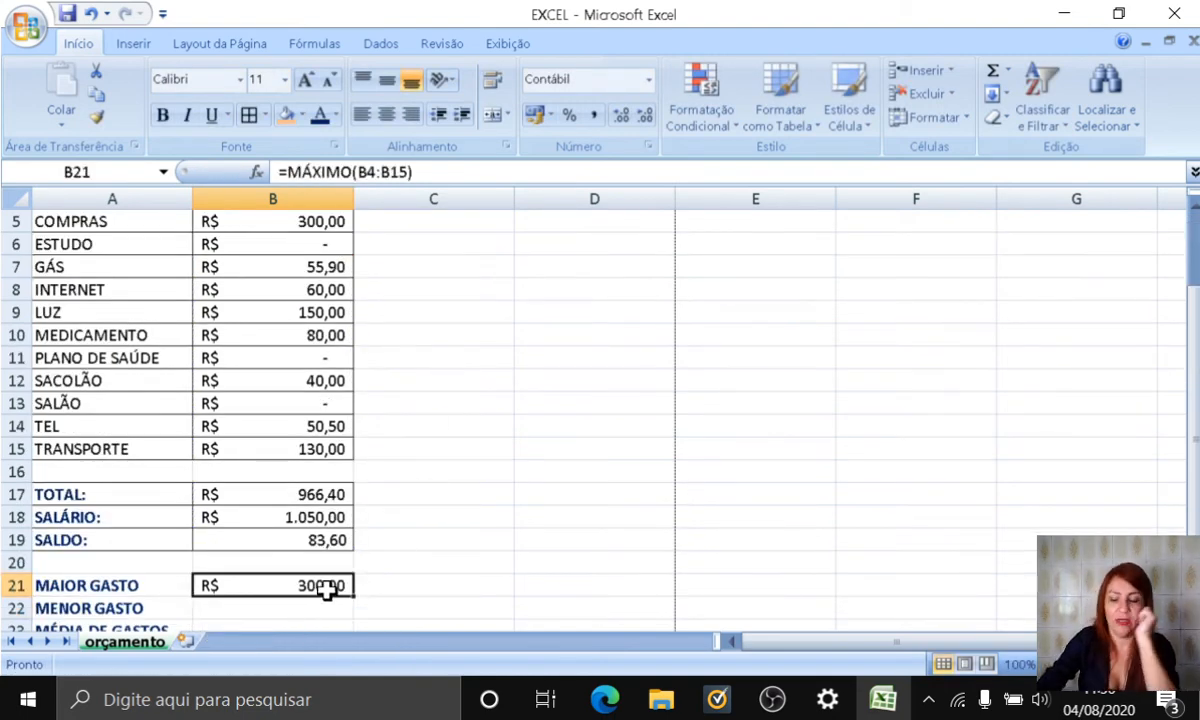
pyautogui.press('Delete')
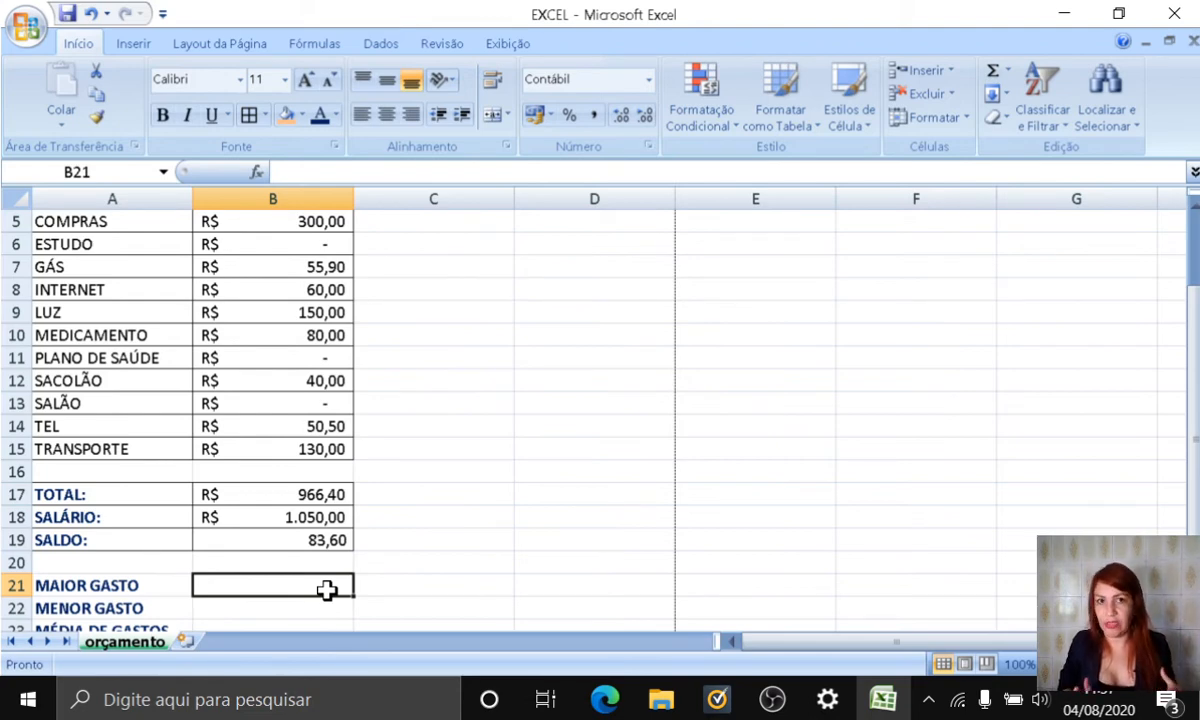
pyautogui.write('=')
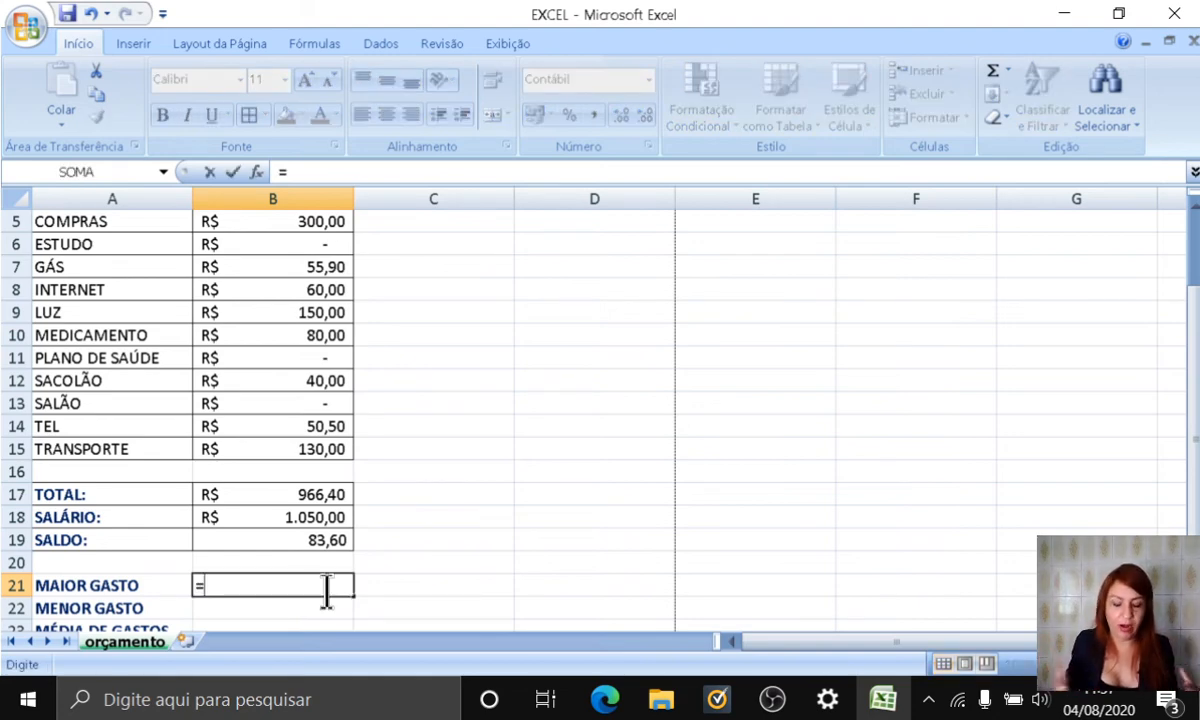
pyautogui.write('MÁXI')
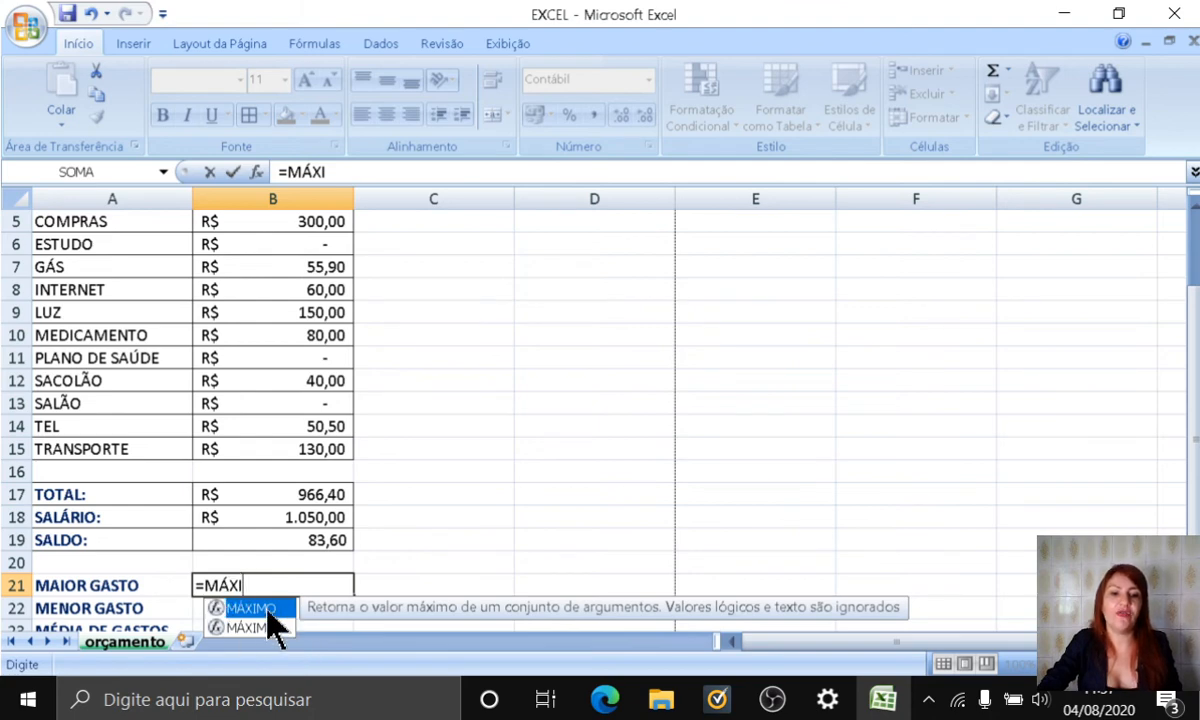
pyautogui.doubleClick(267, 612)
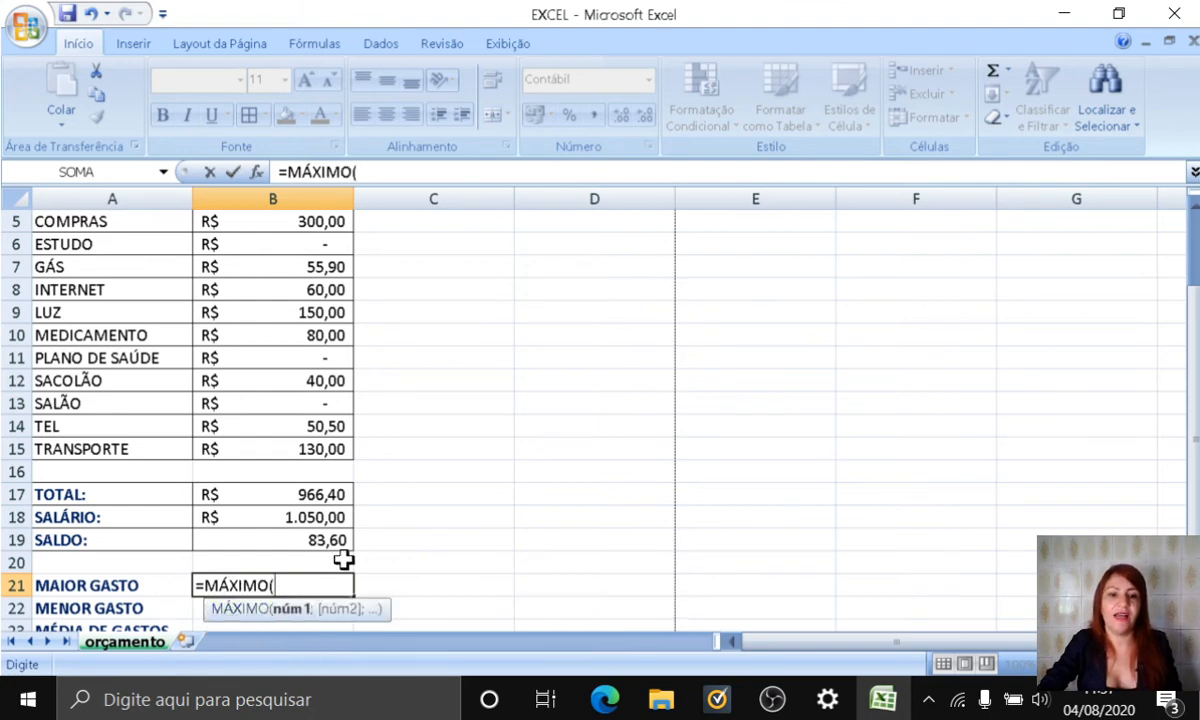
pyautogui.scroll(2, 343, 557)
pyautogui.moveTo(268, 300); pyautogui.dragTo(260, 546)
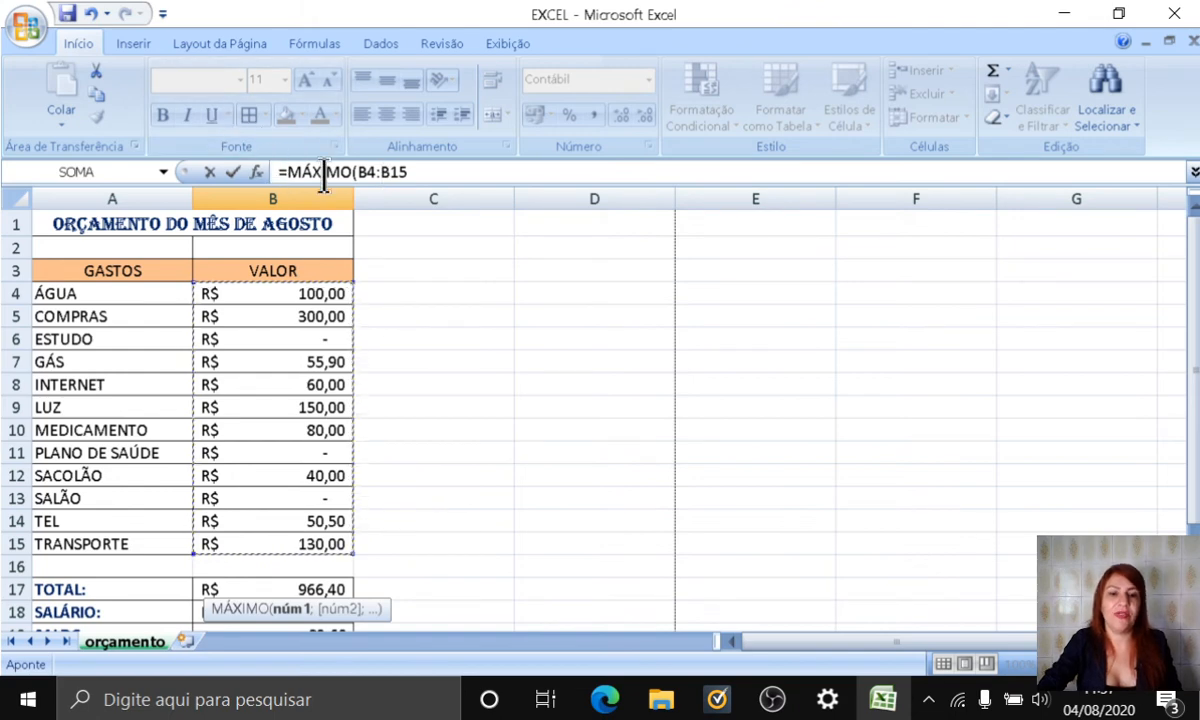
pyautogui.press('Return')
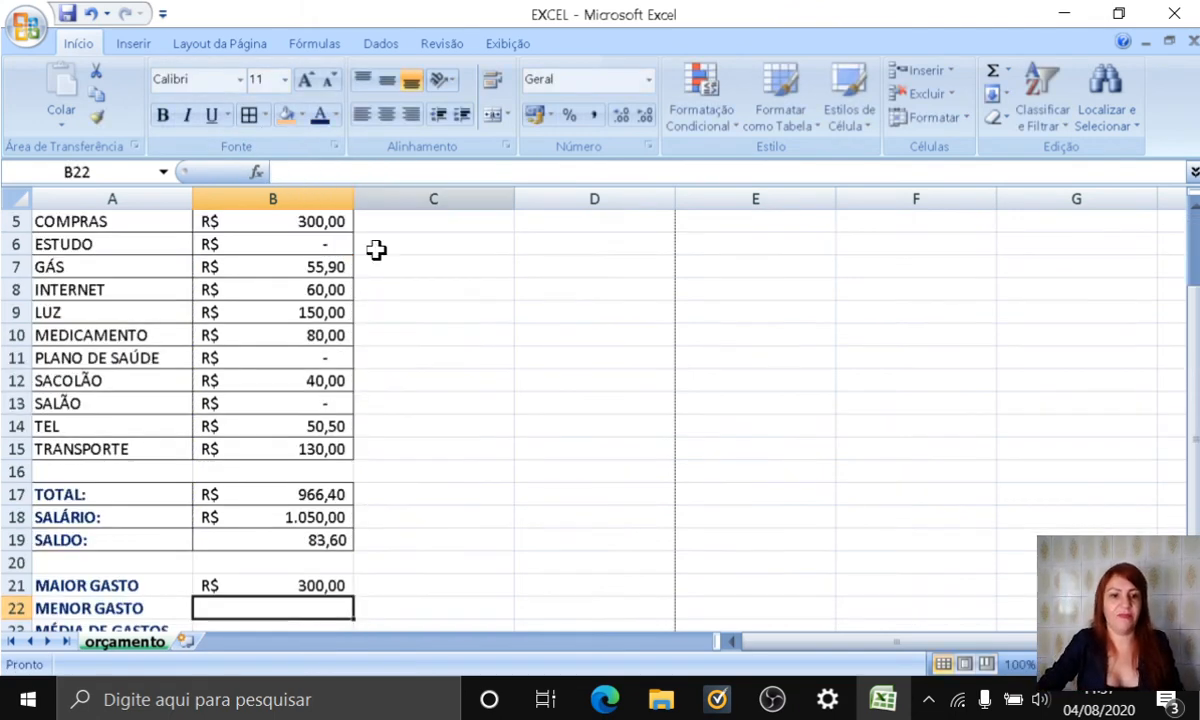
# Step: Clear the MAIOR GASTO result in B21 and re-enter it as a MÁXIMO formula over the range B5:B15
pyautogui.click(249, 585)
pyautogui.press('Delete')
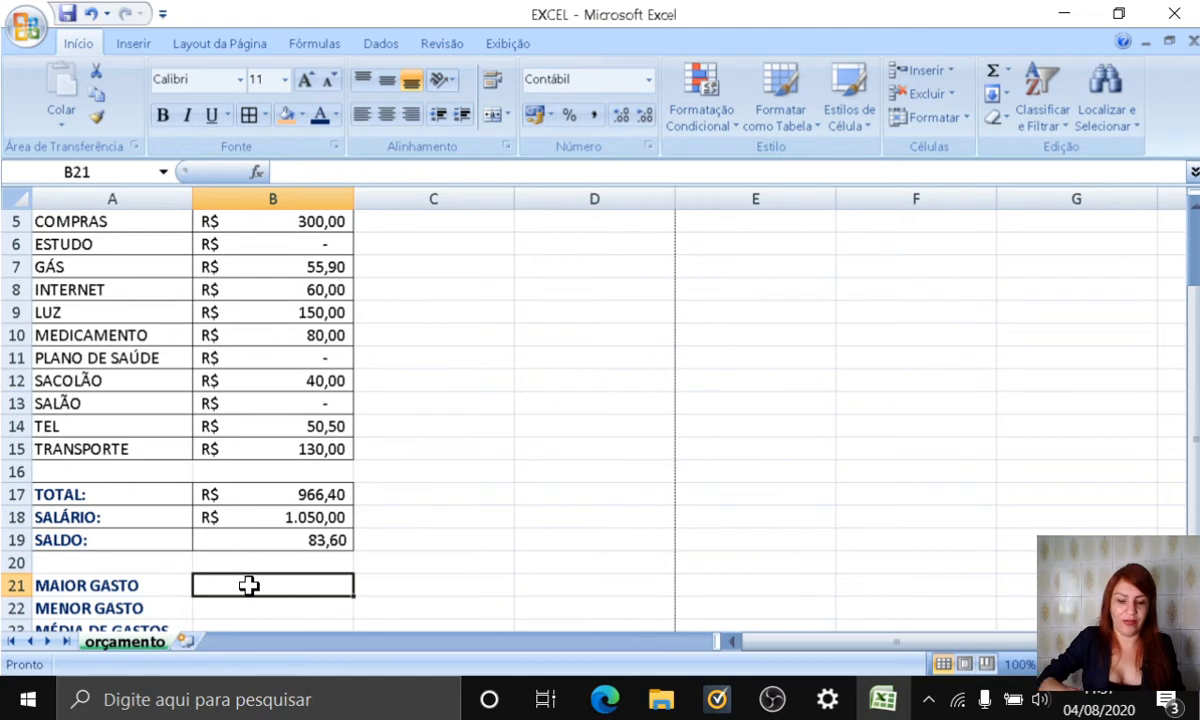
pyautogui.write('=MÁX')
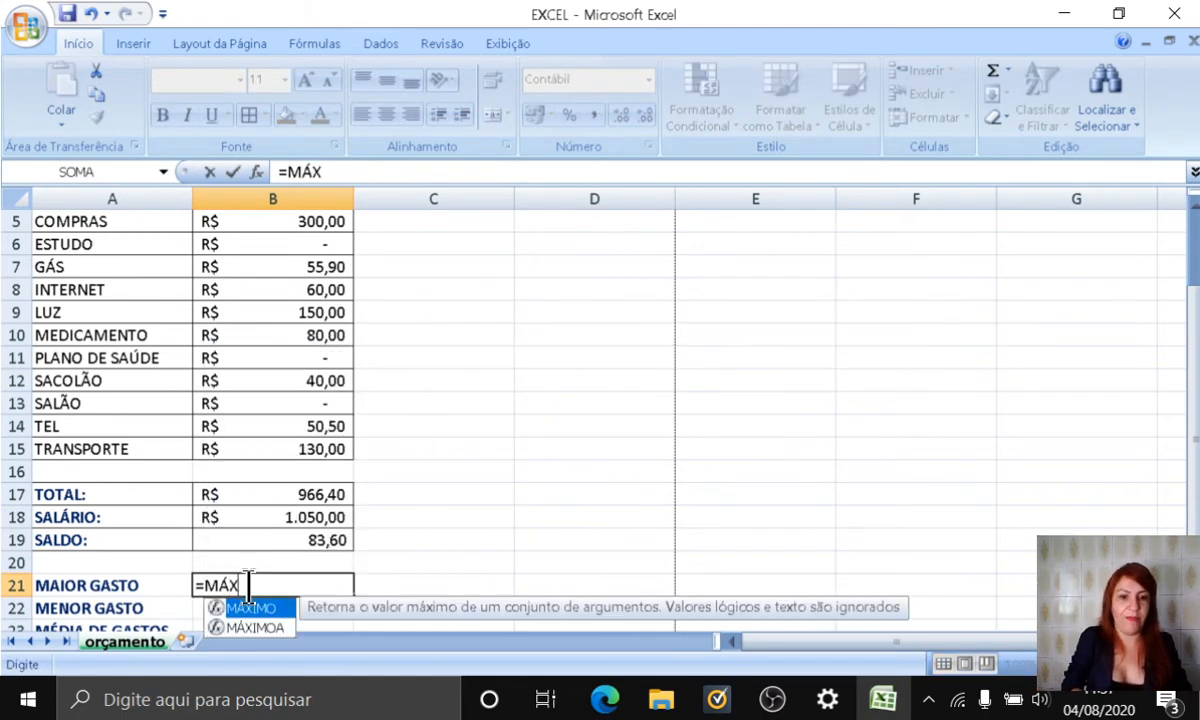
pyautogui.write('I')
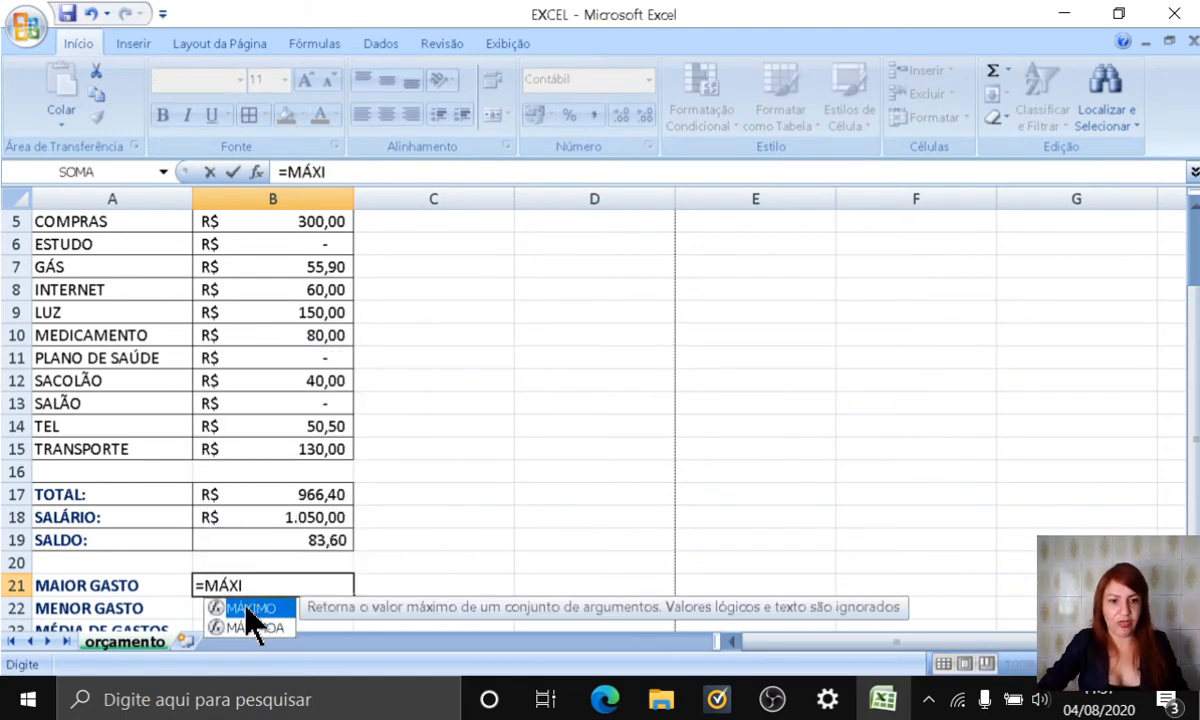
pyautogui.doubleClick(250, 608)
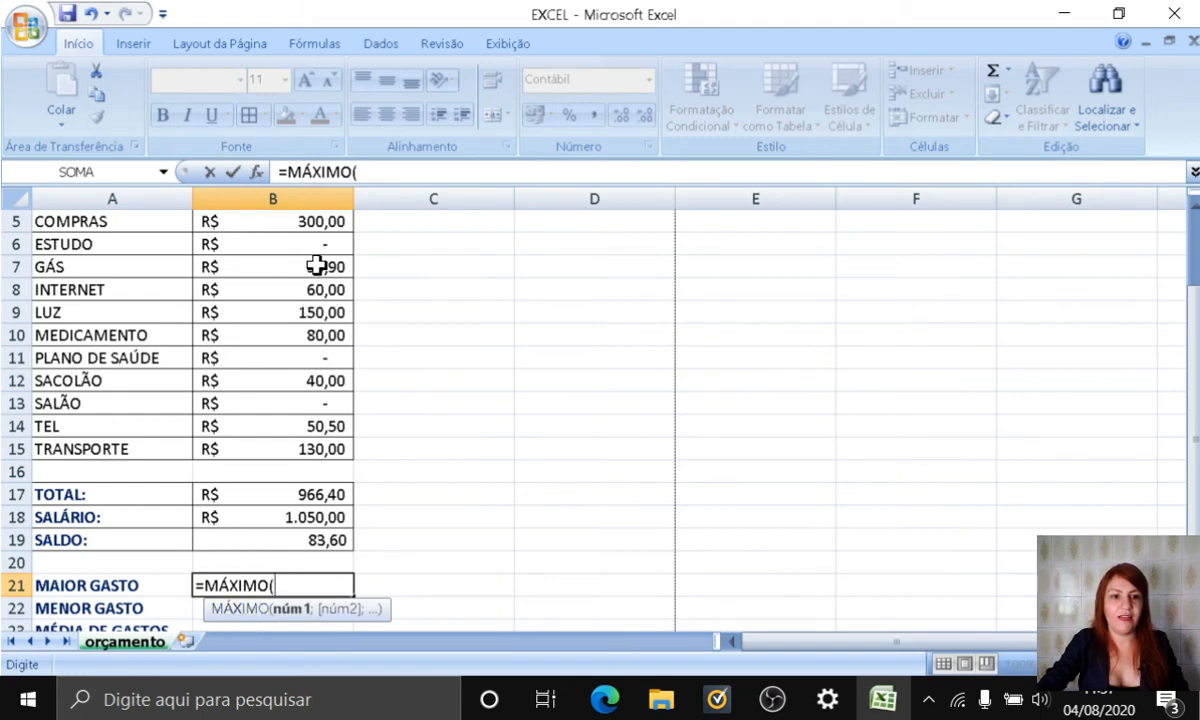
pyautogui.moveTo(295, 220); pyautogui.dragTo(292, 451)
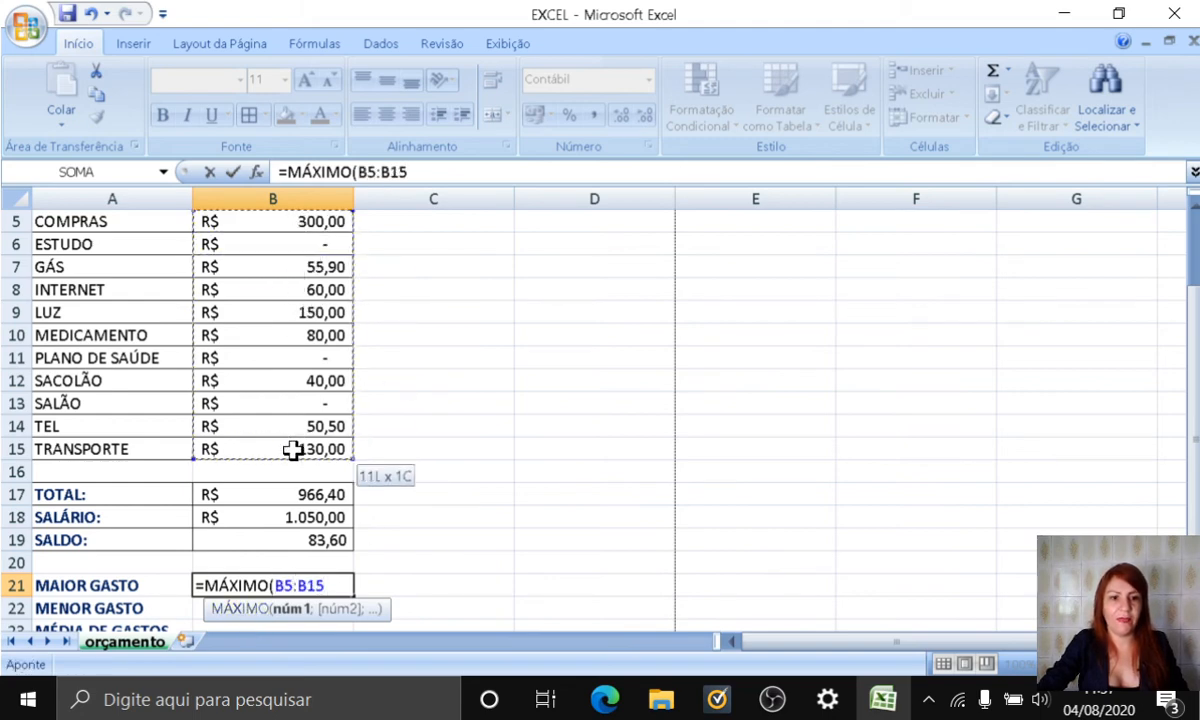
pyautogui.press('Return')
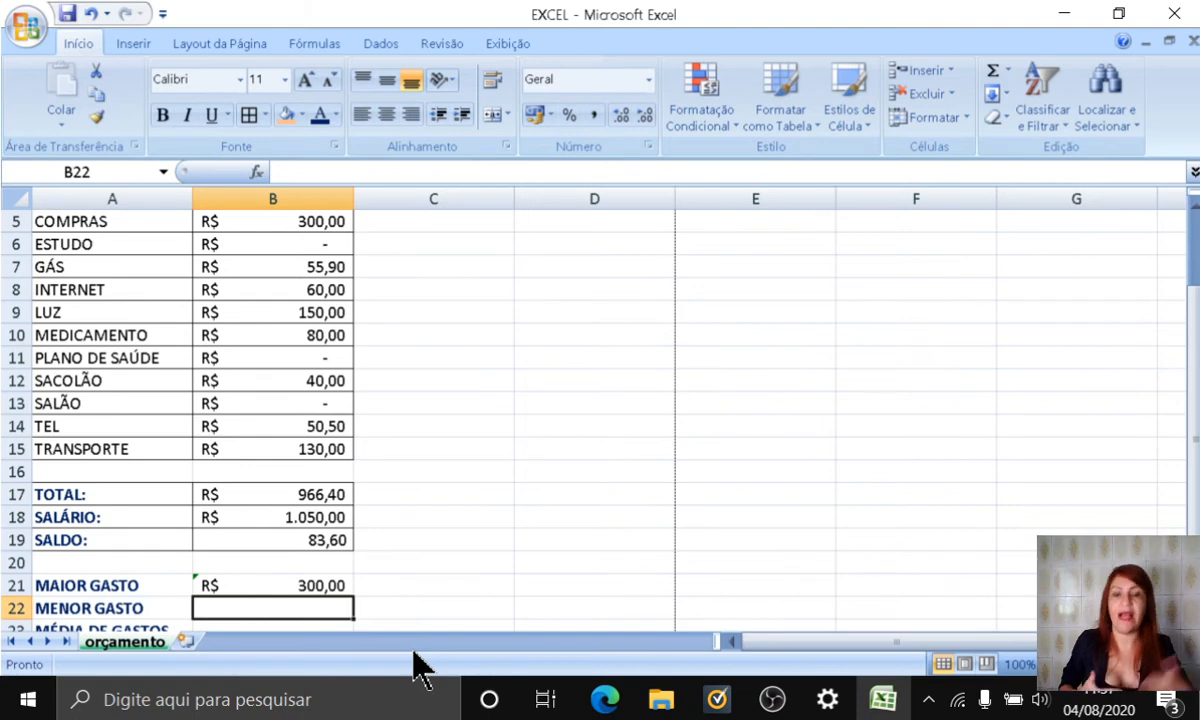
# Step: Calculate the smallest expense in B22 with the MÍNIMO function over the range B4:B15
pyautogui.write('=')
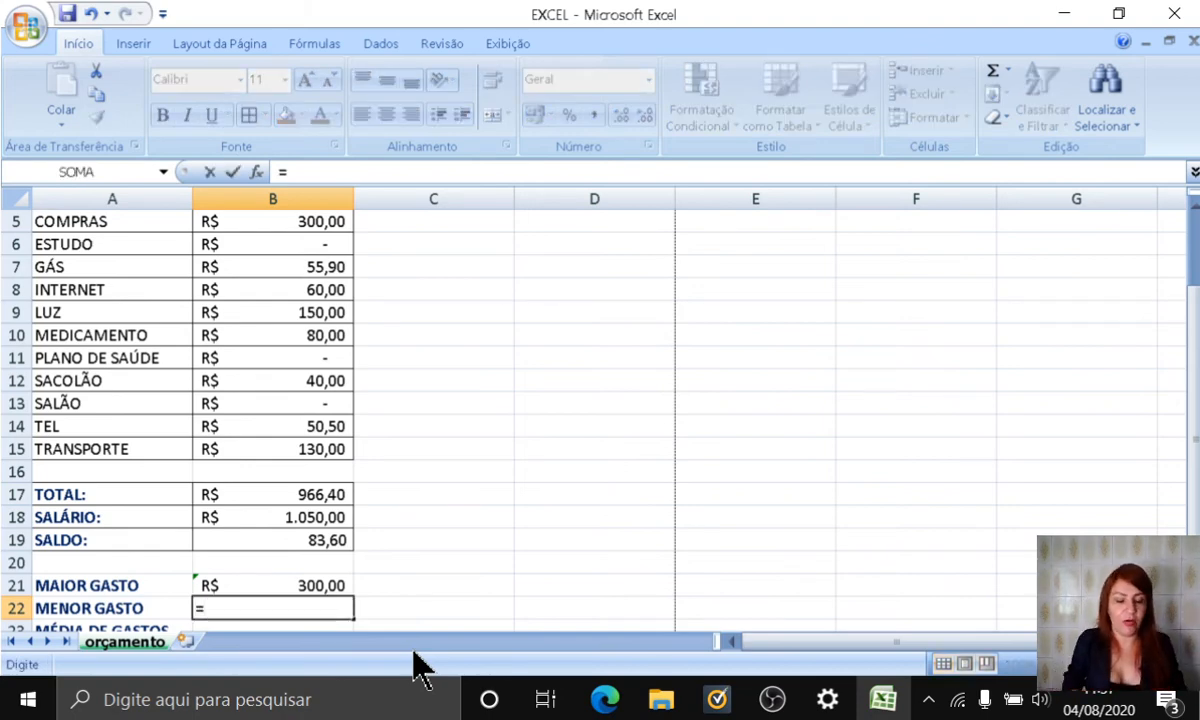
pyautogui.write('MÍNIM')
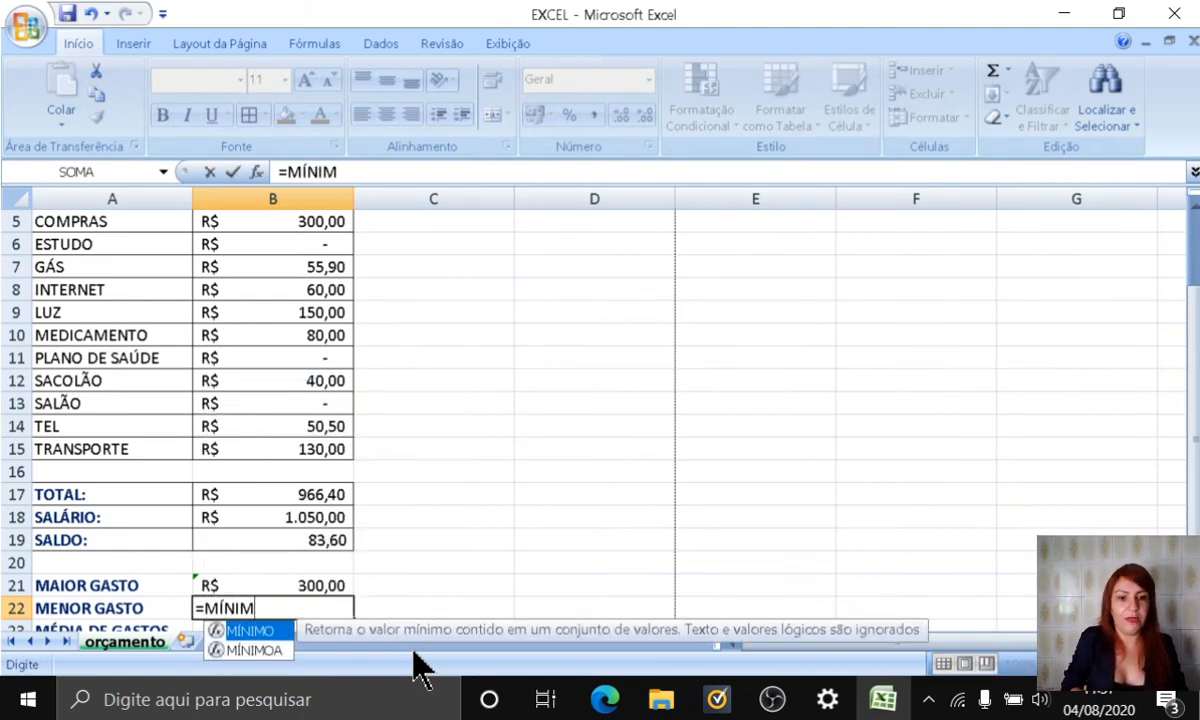
pyautogui.doubleClick(247, 633)
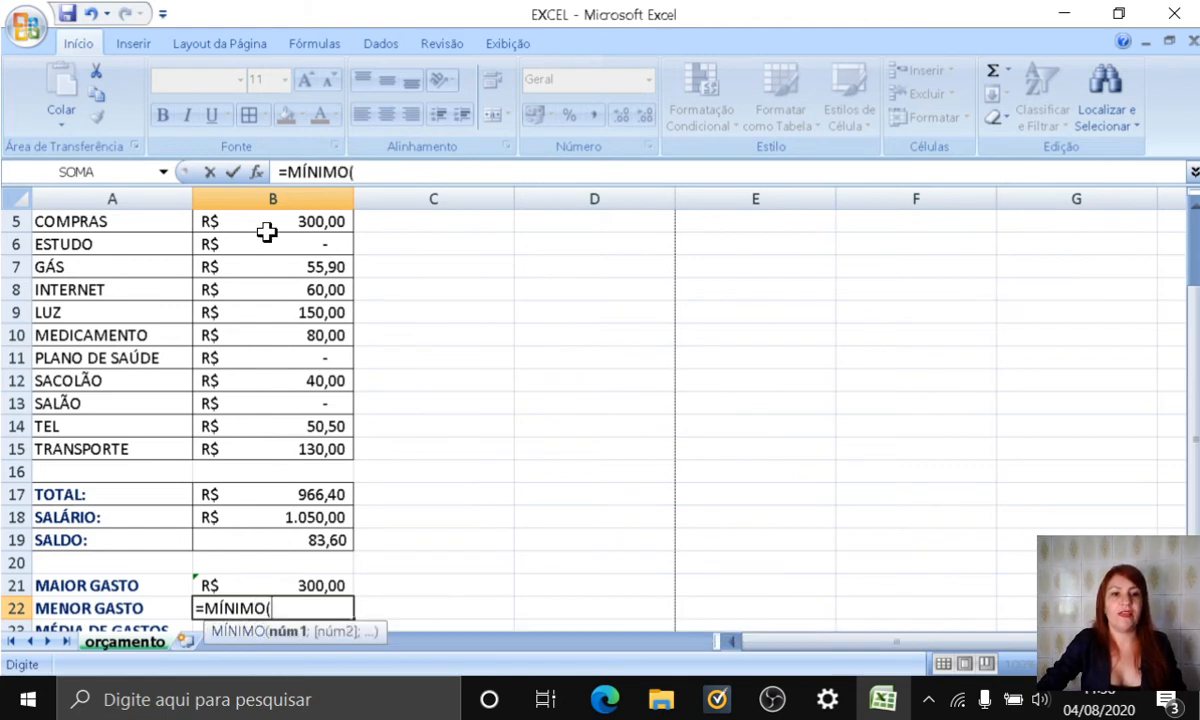
pyautogui.moveTo(261, 214); pyautogui.dragTo(261, 443)
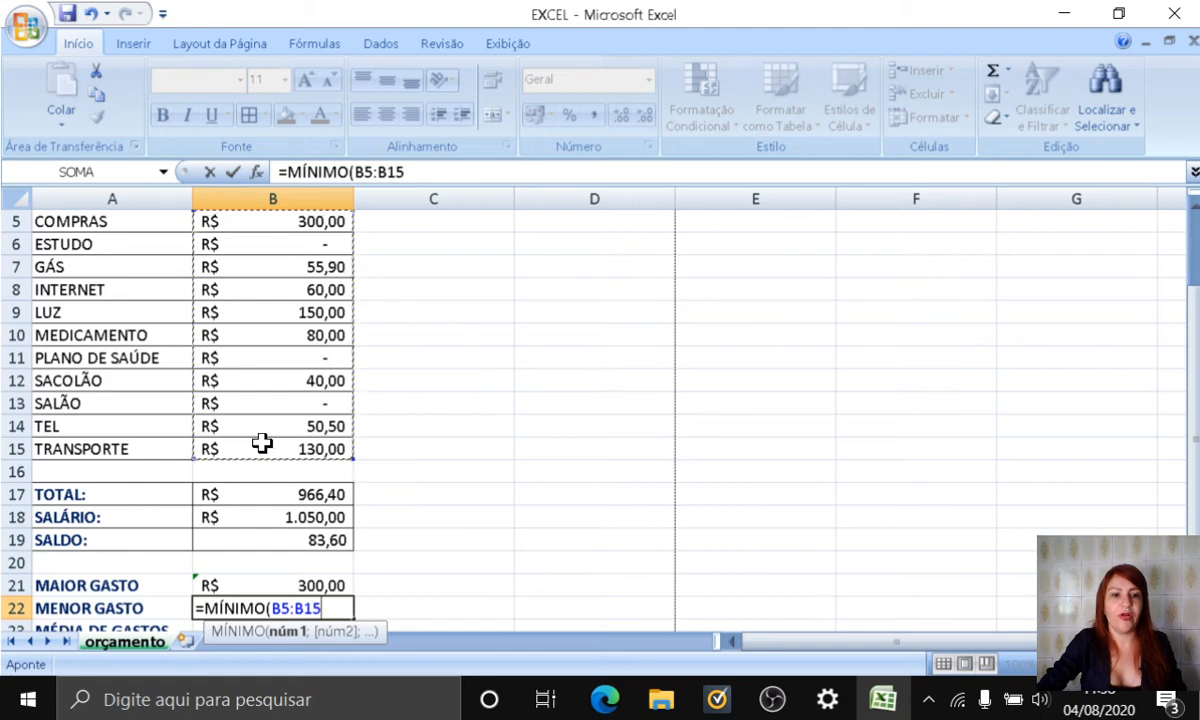
pyautogui.scroll(2, 262, 443)
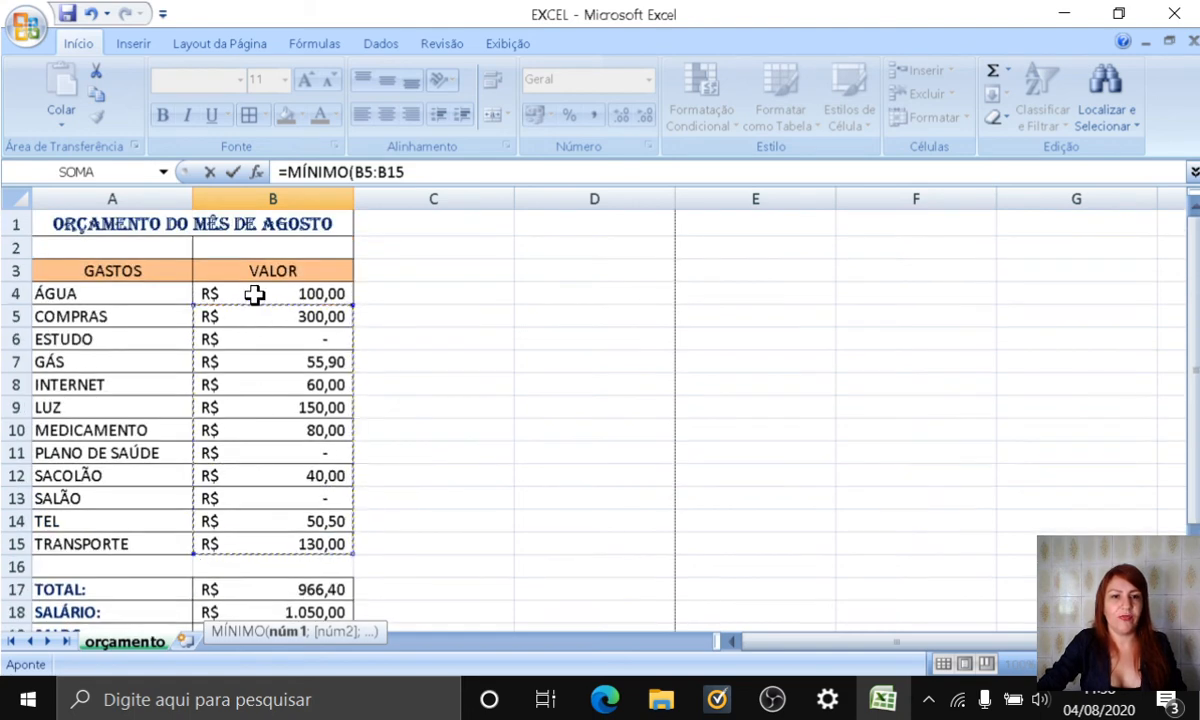
pyautogui.moveTo(255, 293); pyautogui.dragTo(252, 543)
pyautogui.press('Return')
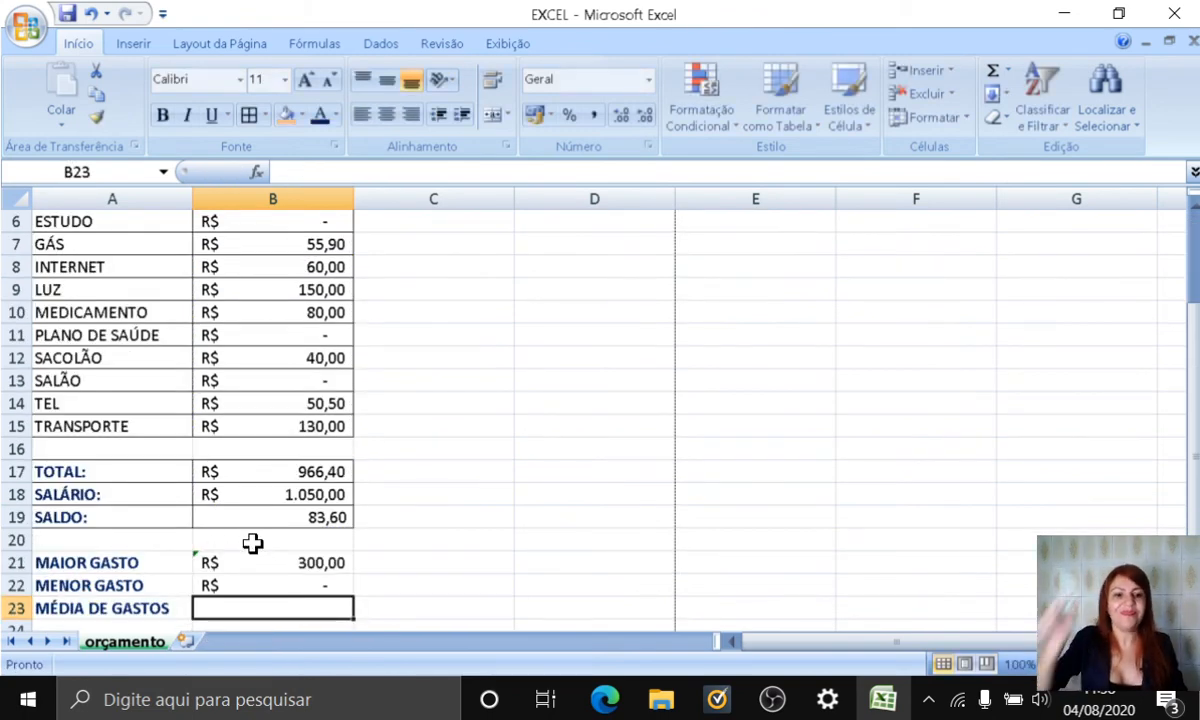
pyautogui.click(251, 581)
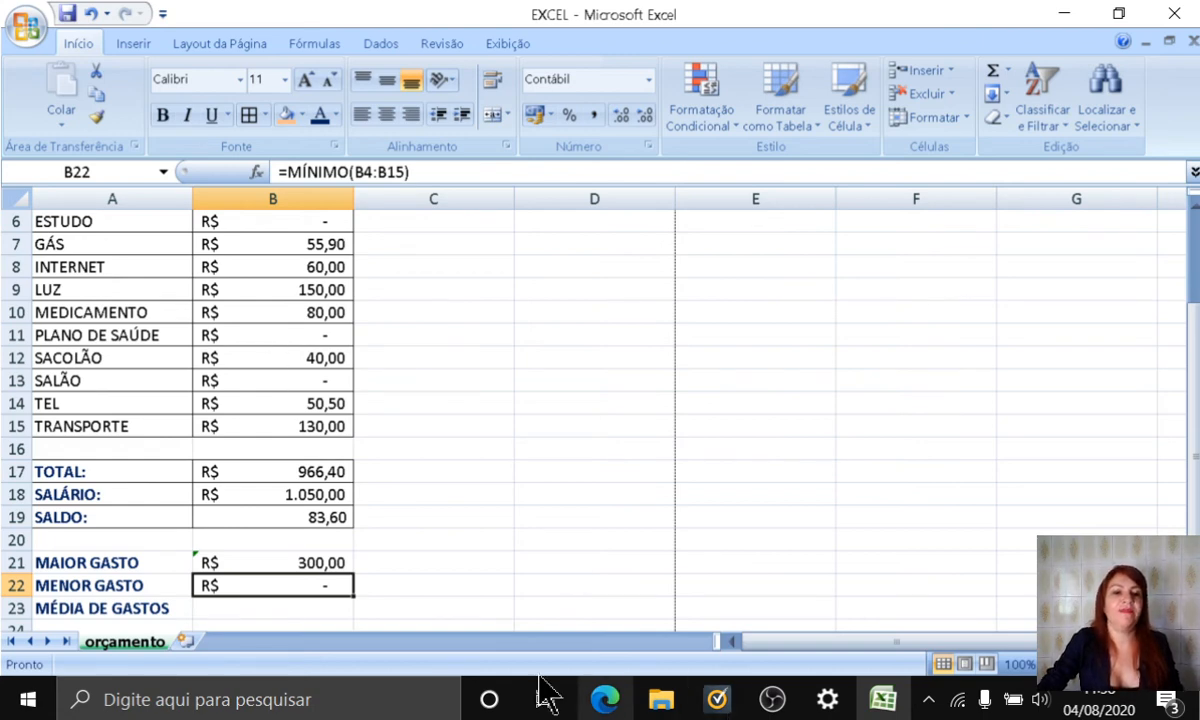
# Step: Set the values of PLANO DE SAÚDE, SALÃO and ESTUDO to 1 in the expense list
pyautogui.click(275, 333)
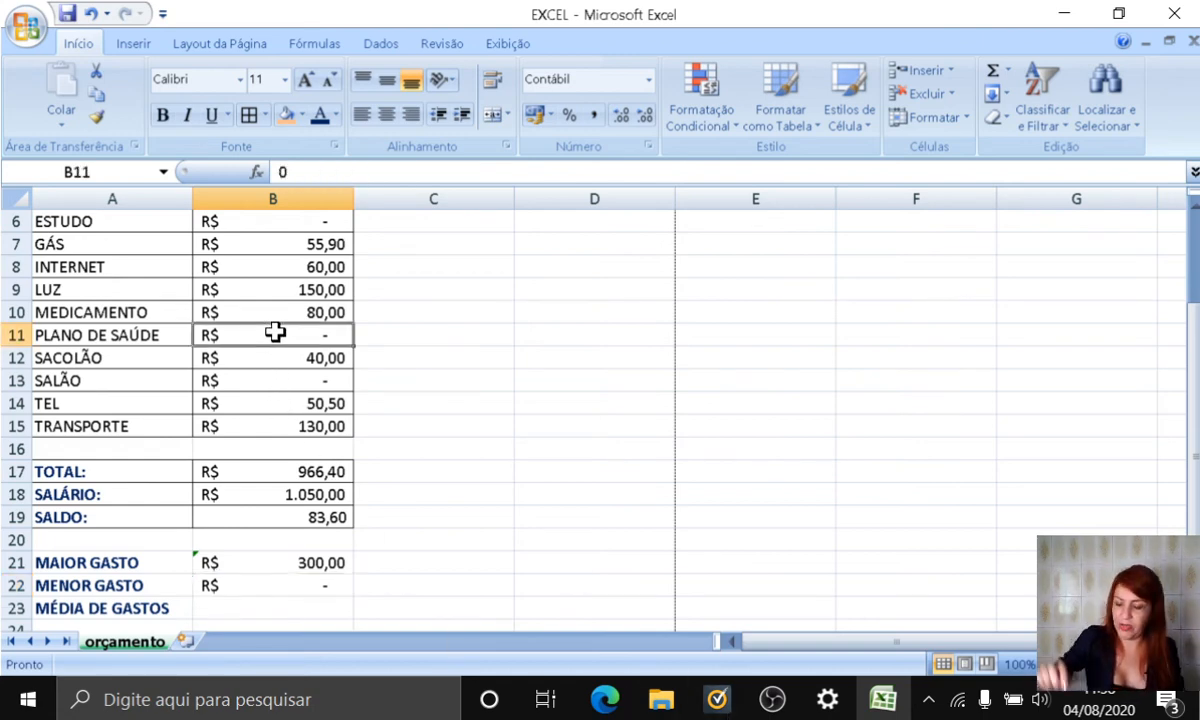
pyautogui.write('1')
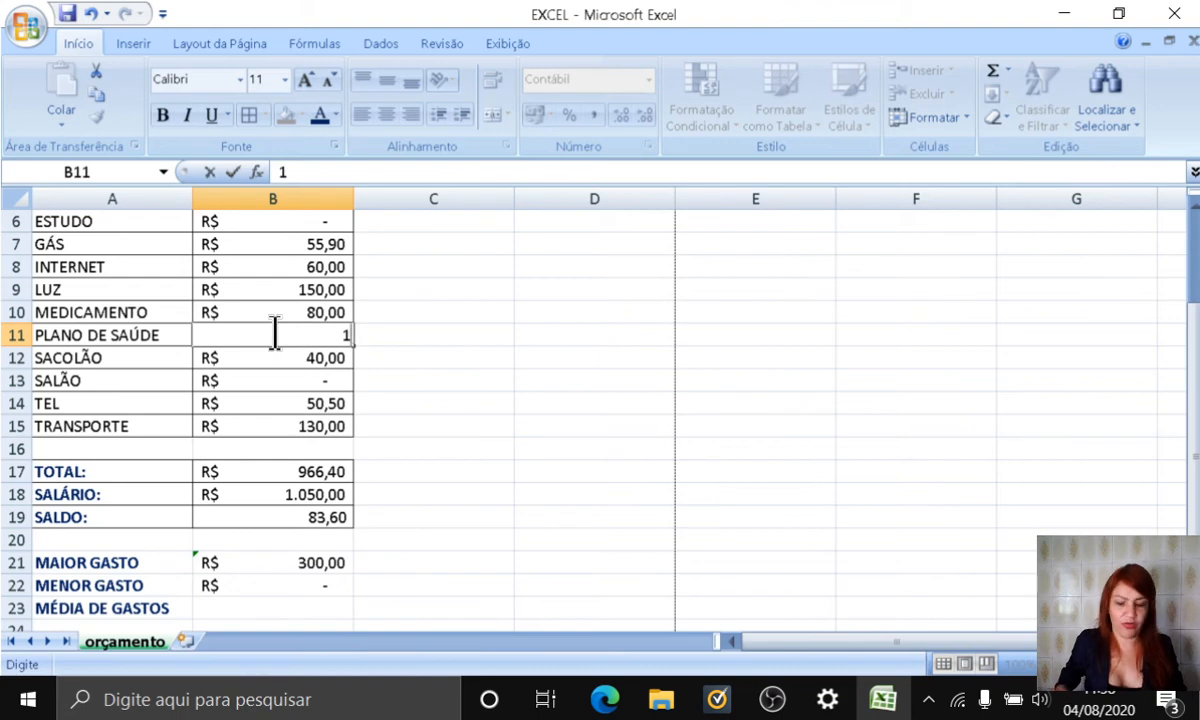
pyautogui.press('Return')
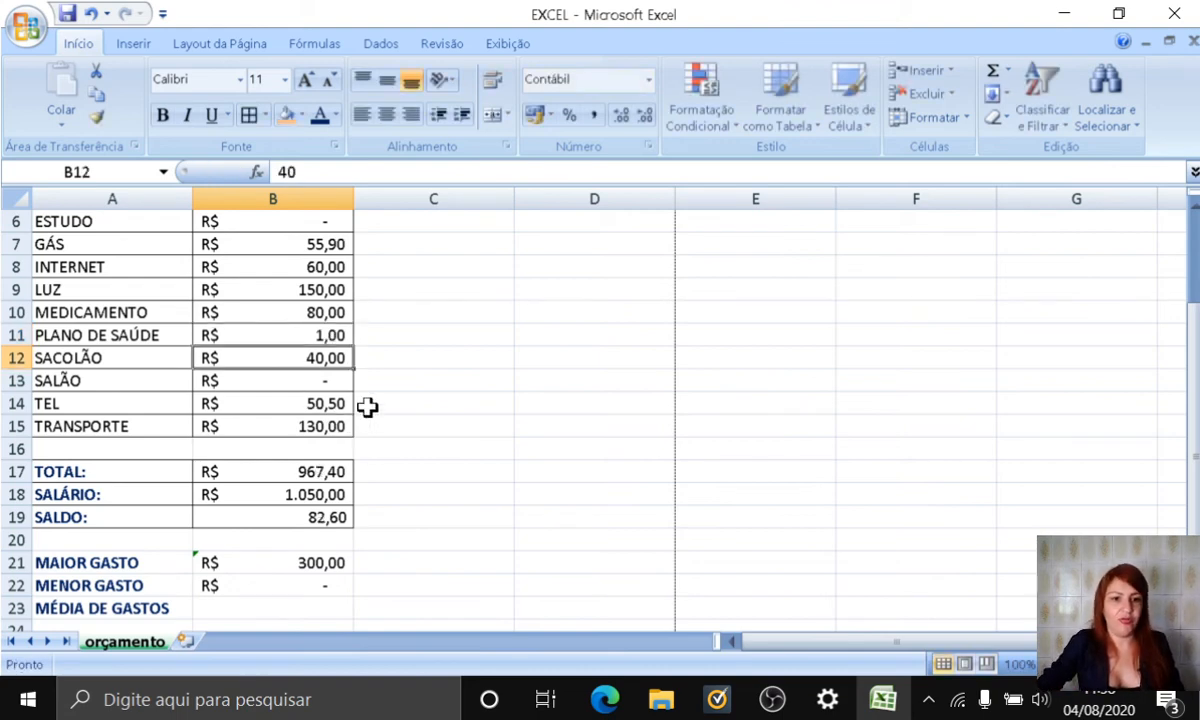
pyautogui.click(319, 386)
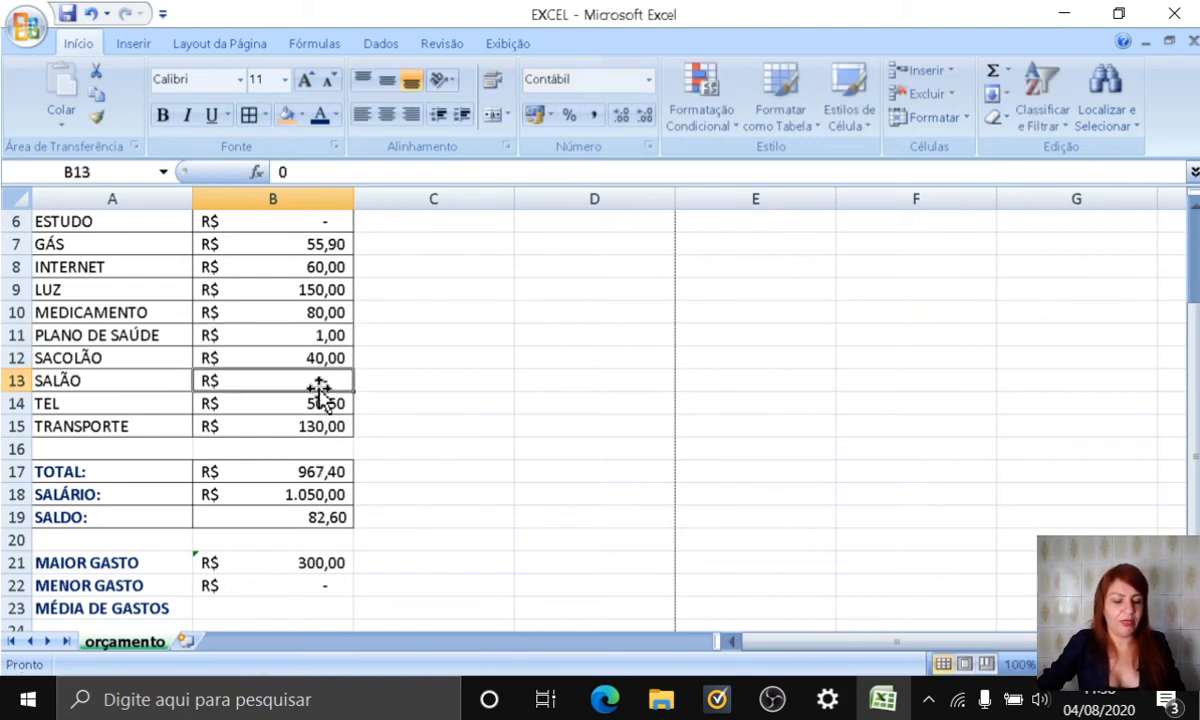
pyautogui.write('1')
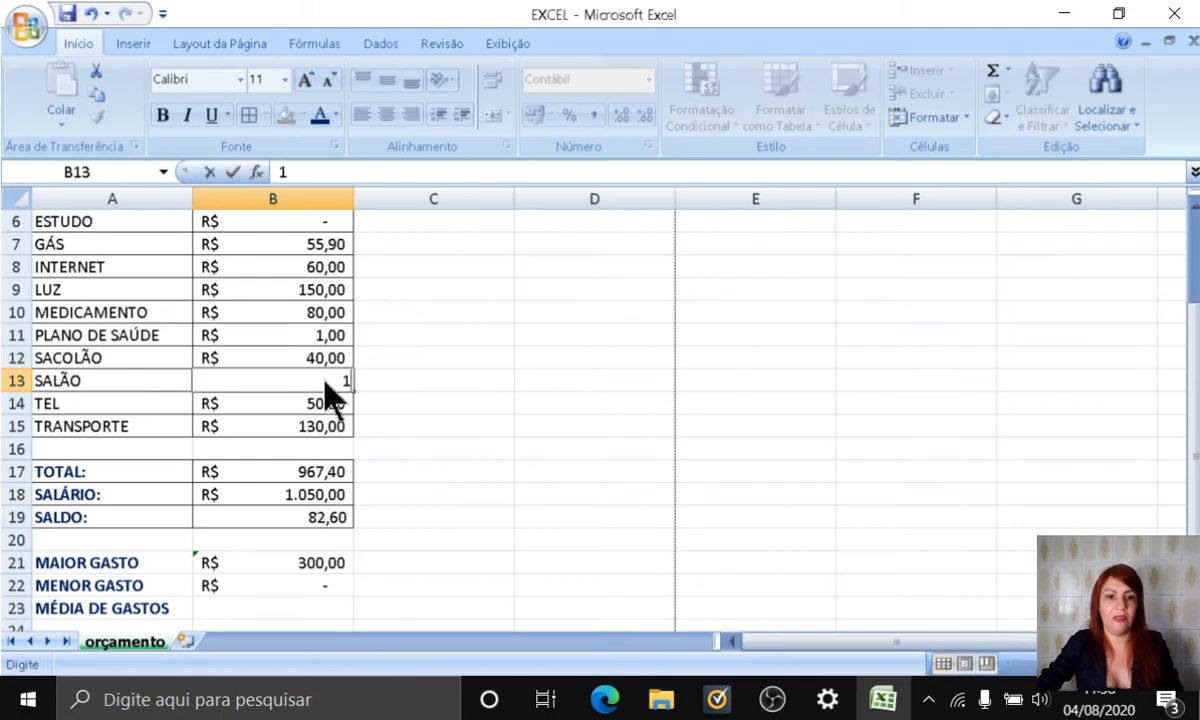
pyautogui.press('Return')
pyautogui.click(306, 223)
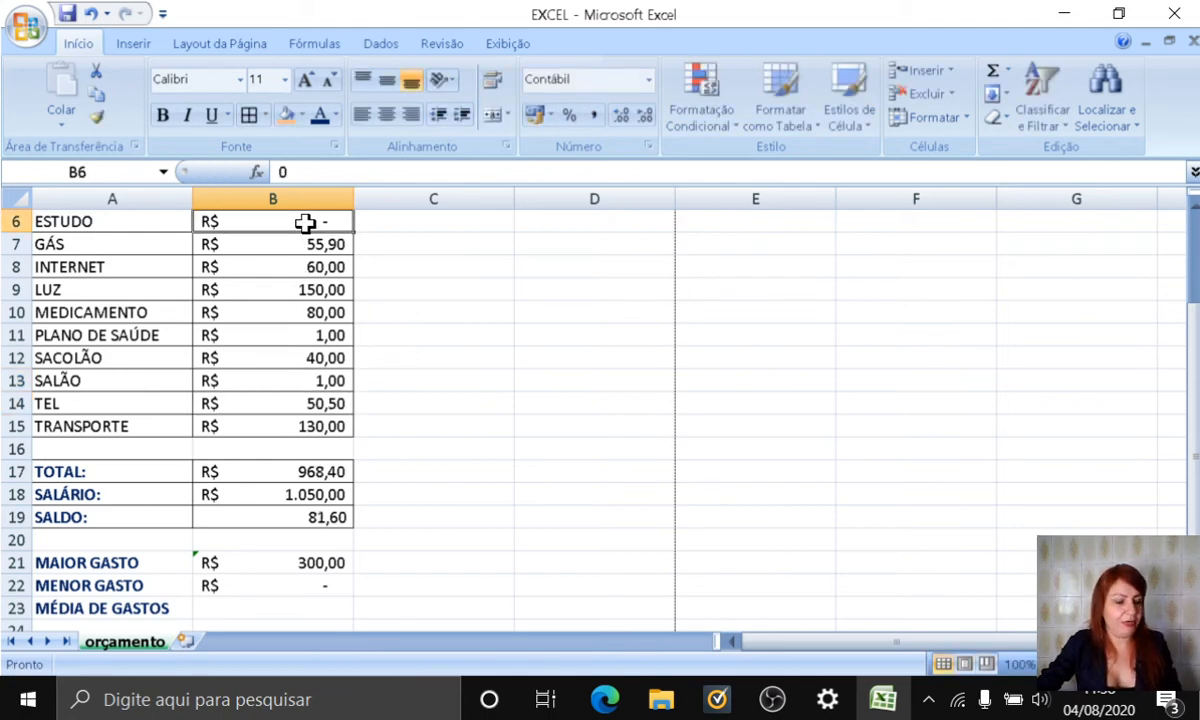
pyautogui.write('1')
pyautogui.press('Return')
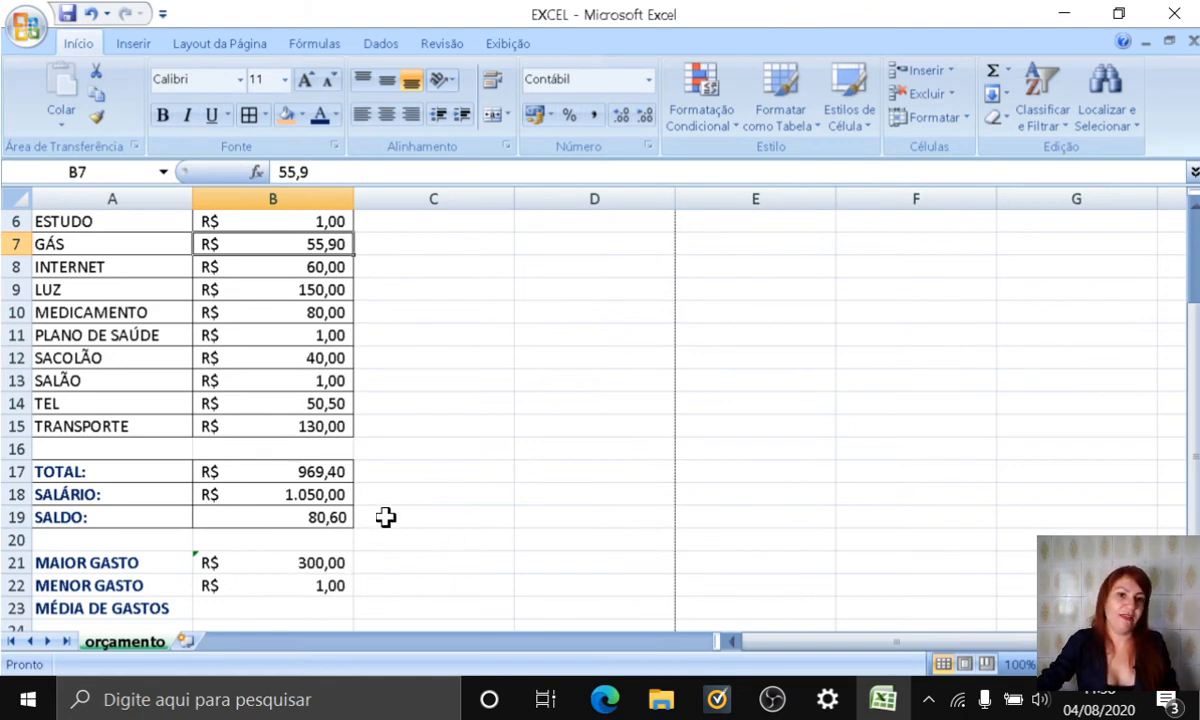
# Step: Undo the last three value changes to ESTUDO, SALÃO and PLANO DE SAÚDE
pyautogui.click(92, 14)
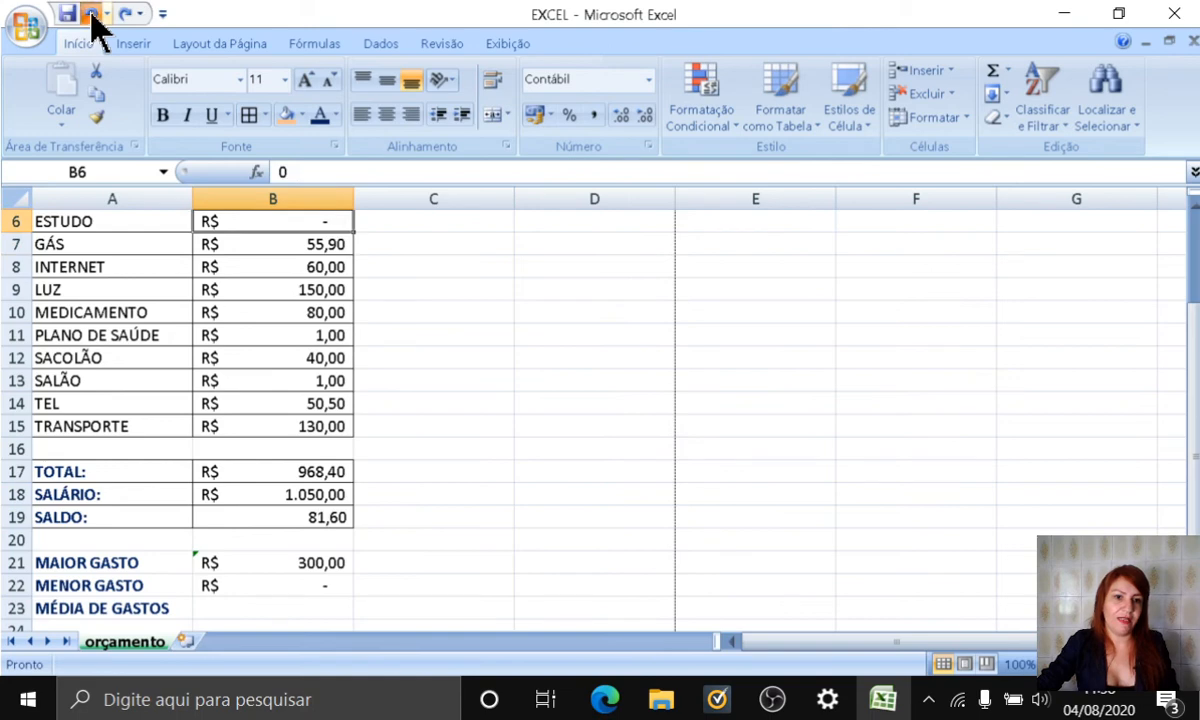
pyautogui.click(92, 14)
pyautogui.click(92, 14)
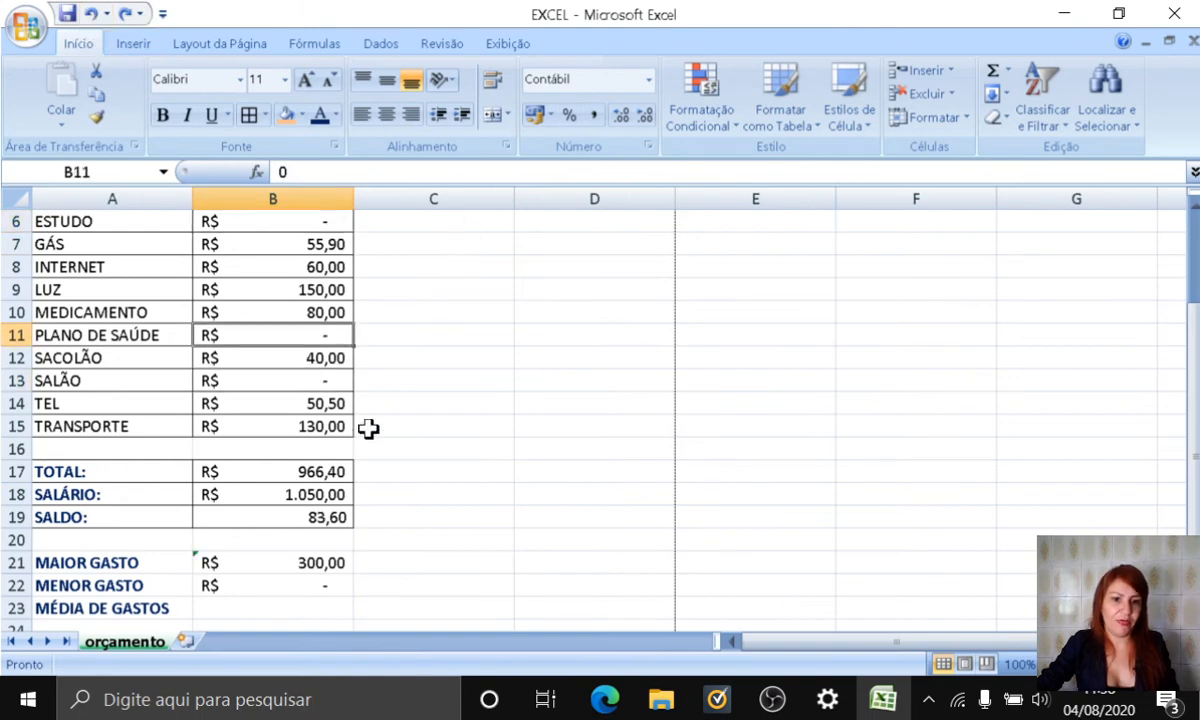
# Step: Calculate the average expense in B23 with the MÉDIA function over the range B4:B15
pyautogui.scroll(-2, 440, 550)
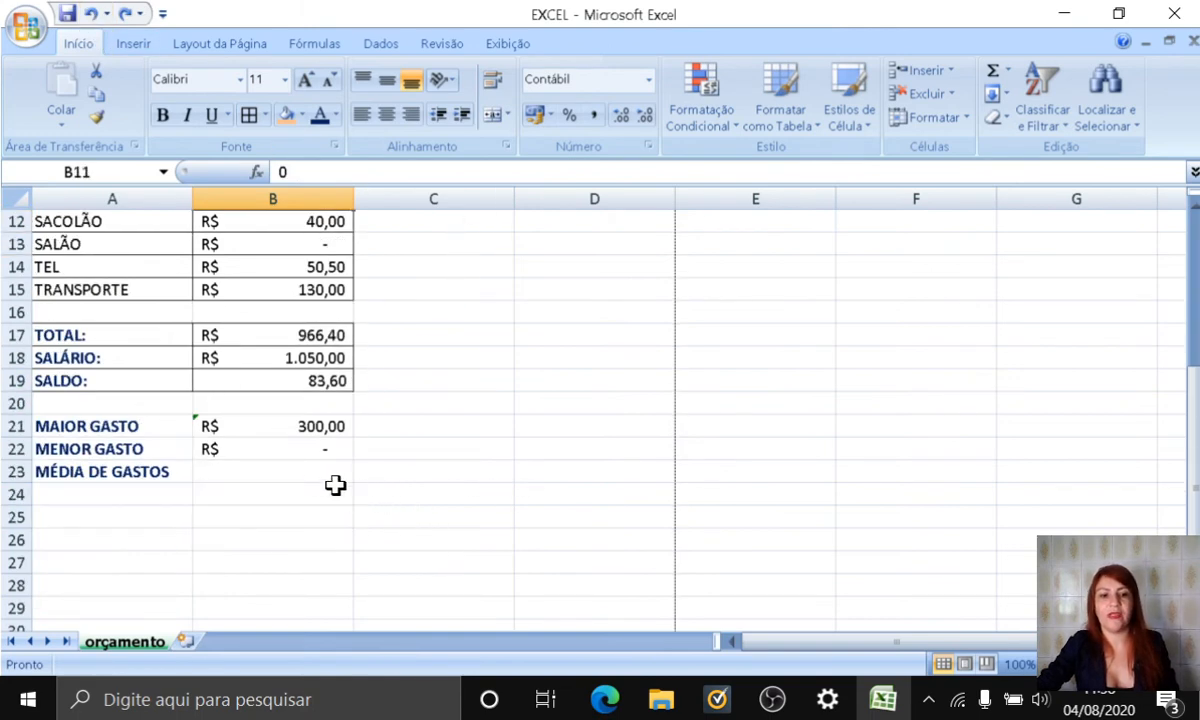
pyautogui.click(273, 474)
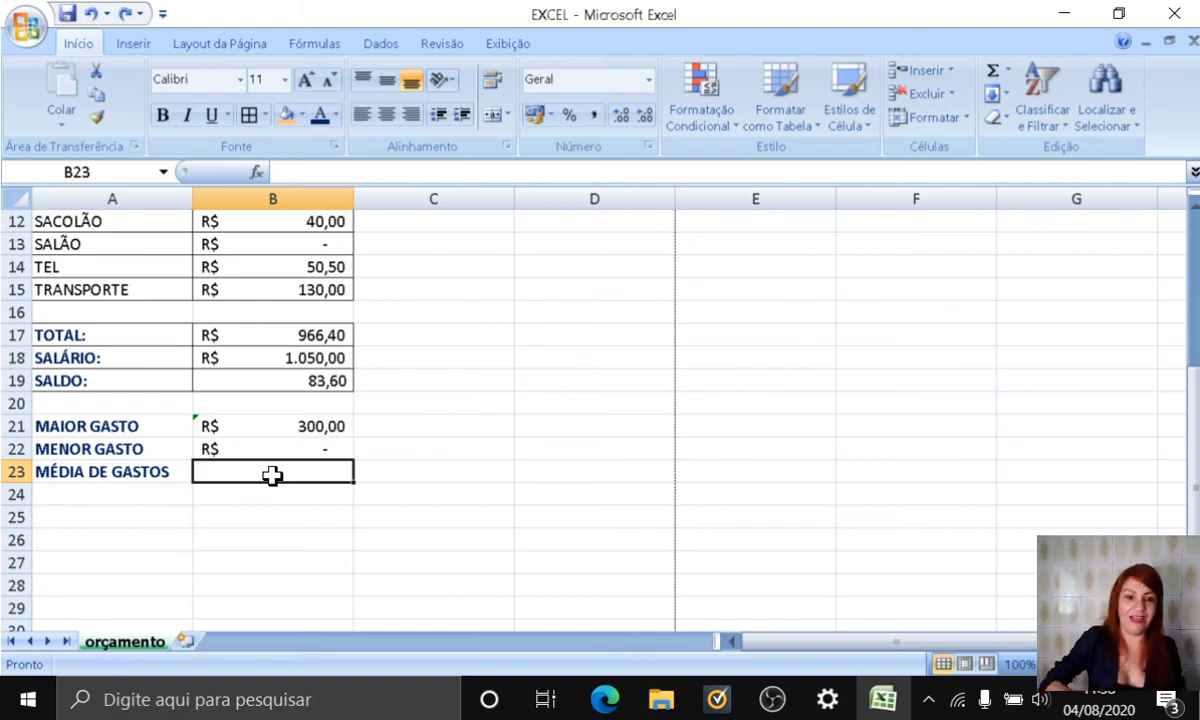
pyautogui.write('=MÉDI')
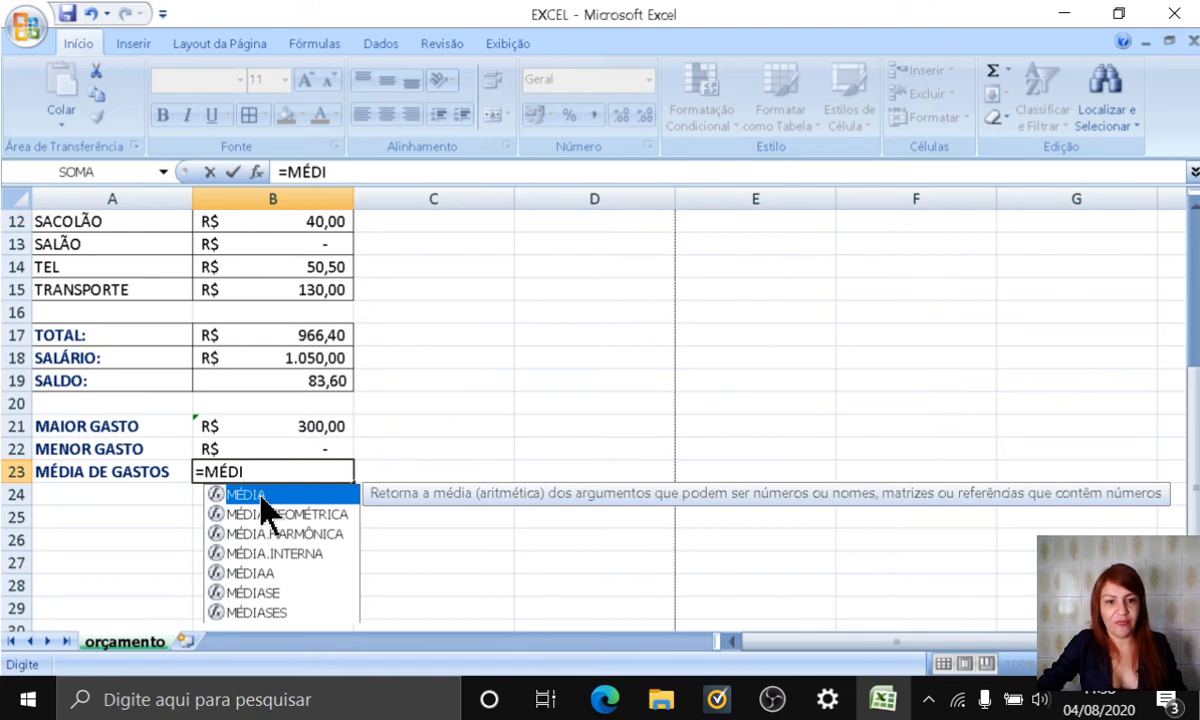
pyautogui.doubleClick(266, 495)
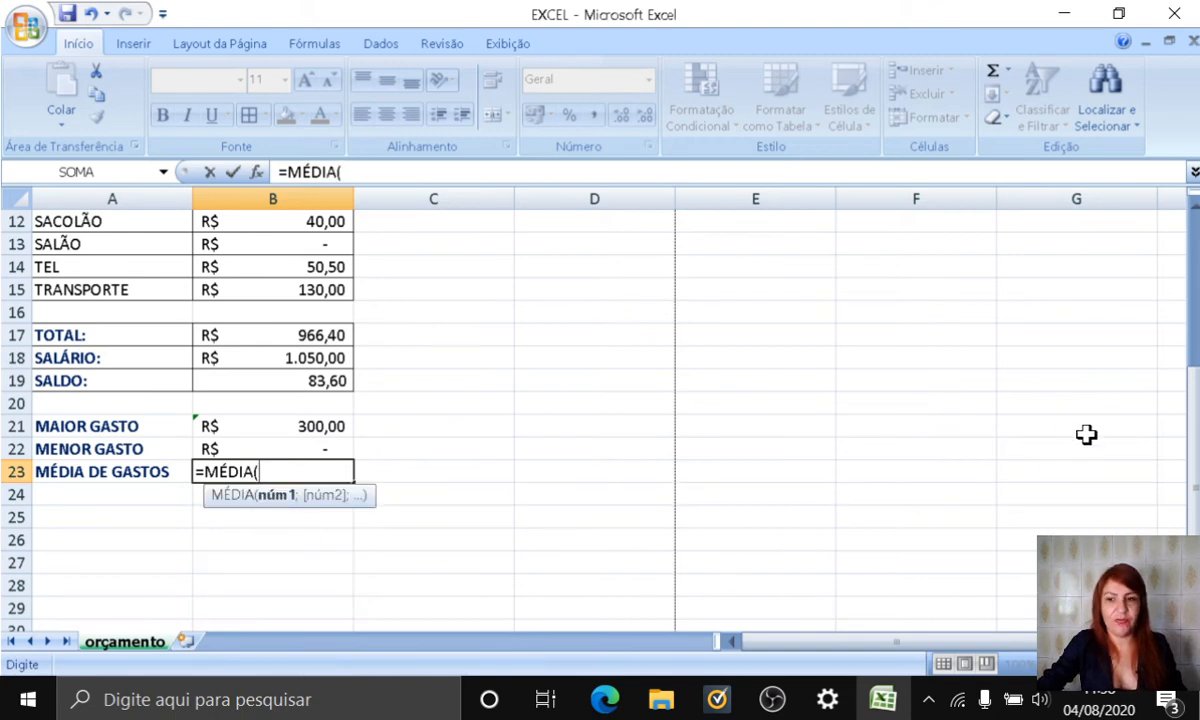
pyautogui.moveTo(1193, 474); pyautogui.dragTo(1193, 340)
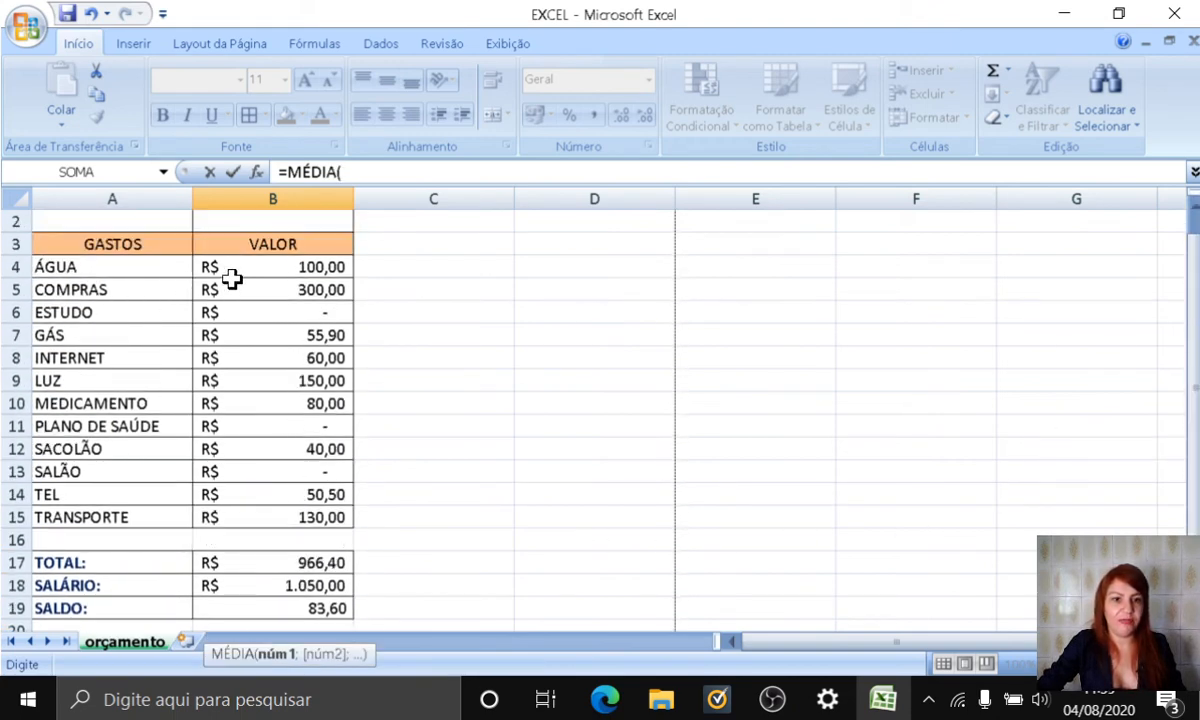
pyautogui.moveTo(240, 267); pyautogui.dragTo(244, 513)
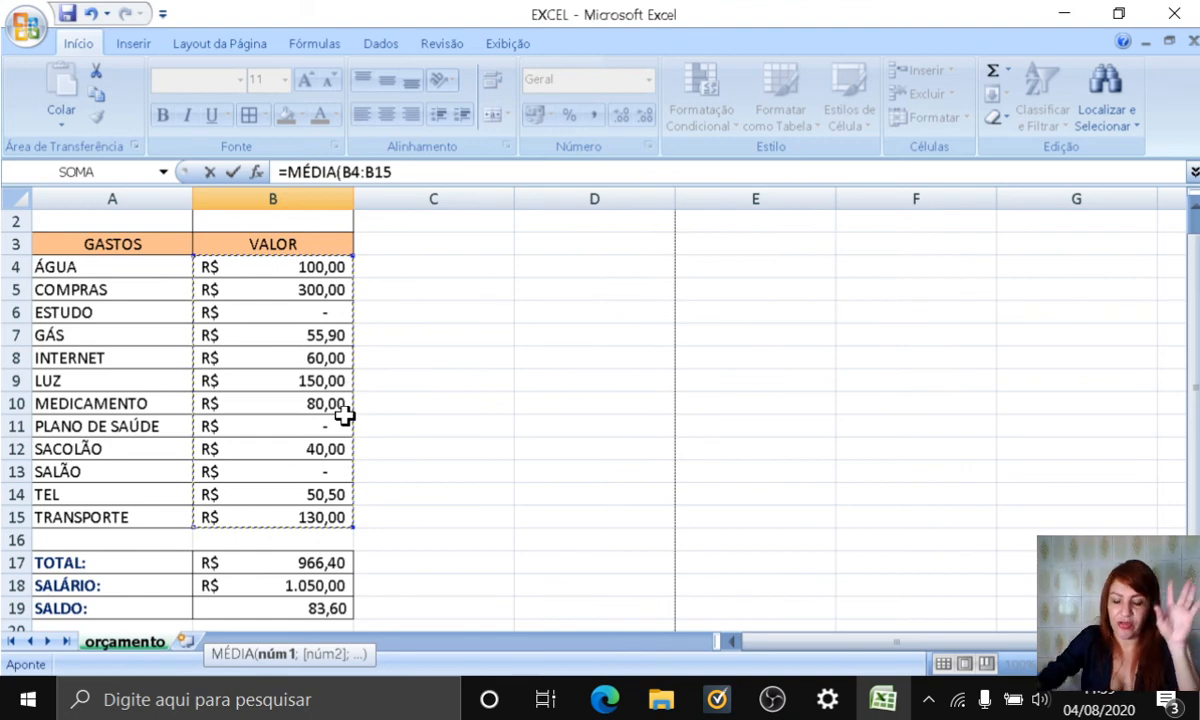
pyautogui.press('Return')
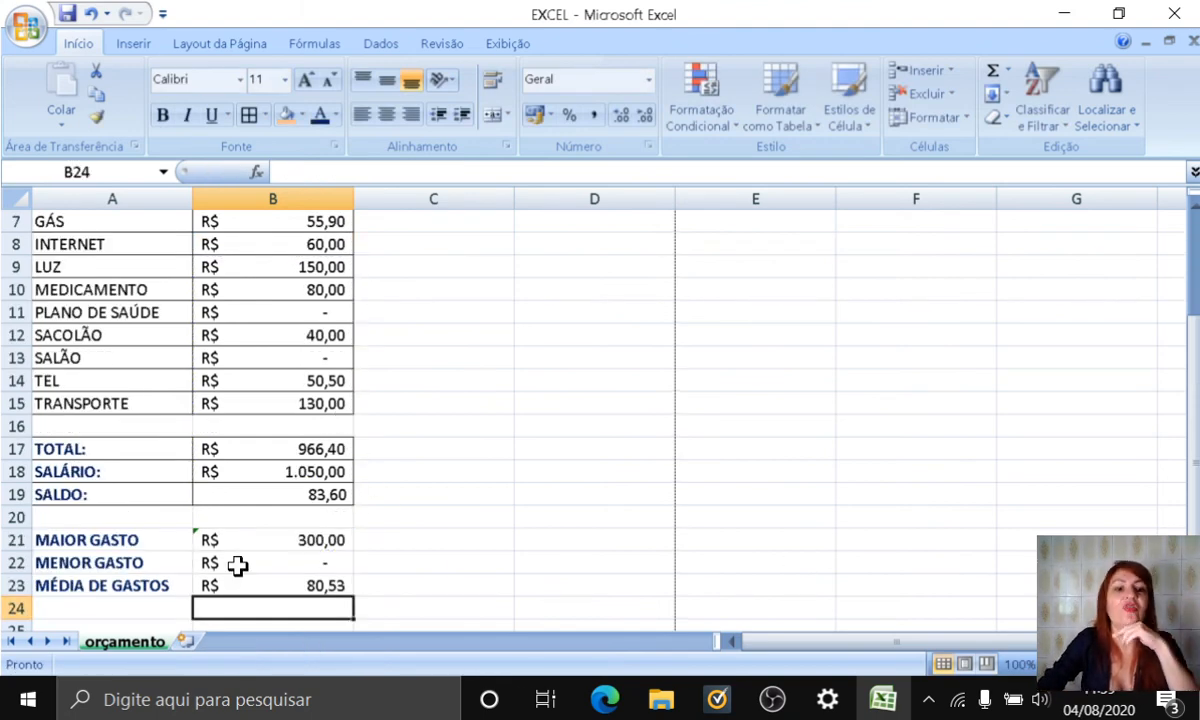
pyautogui.click(278, 587)
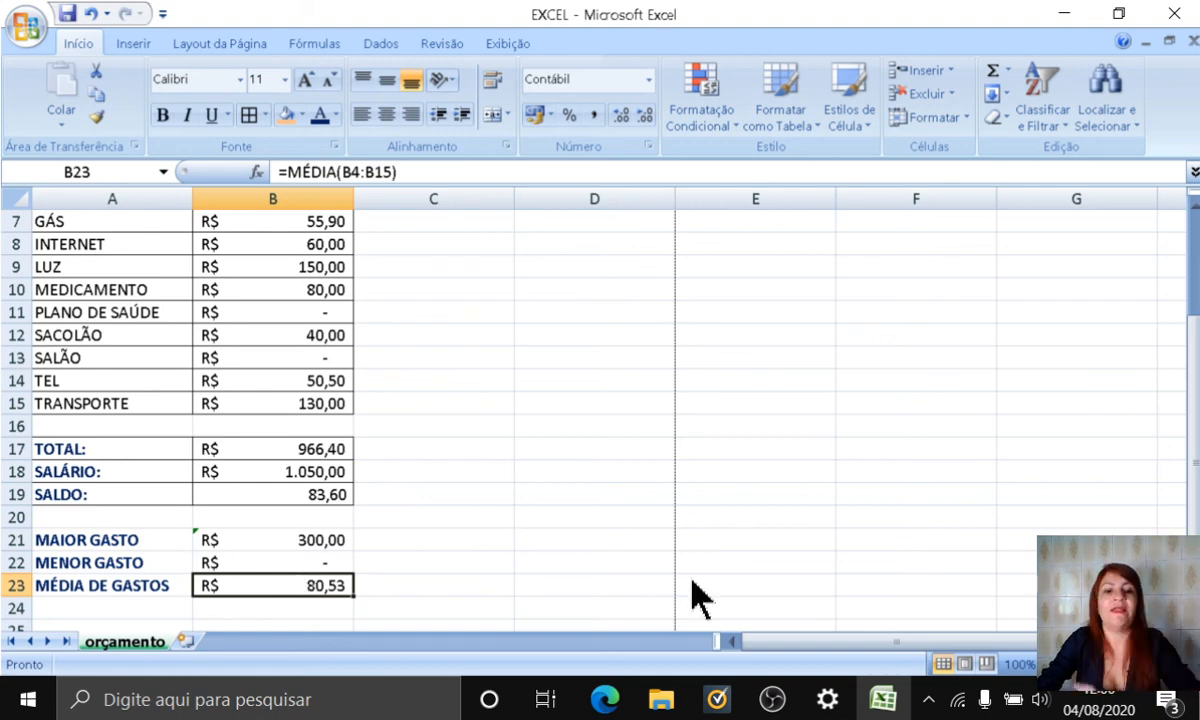
pyautogui.click(480, 560)
pyautogui.click(480, 537)
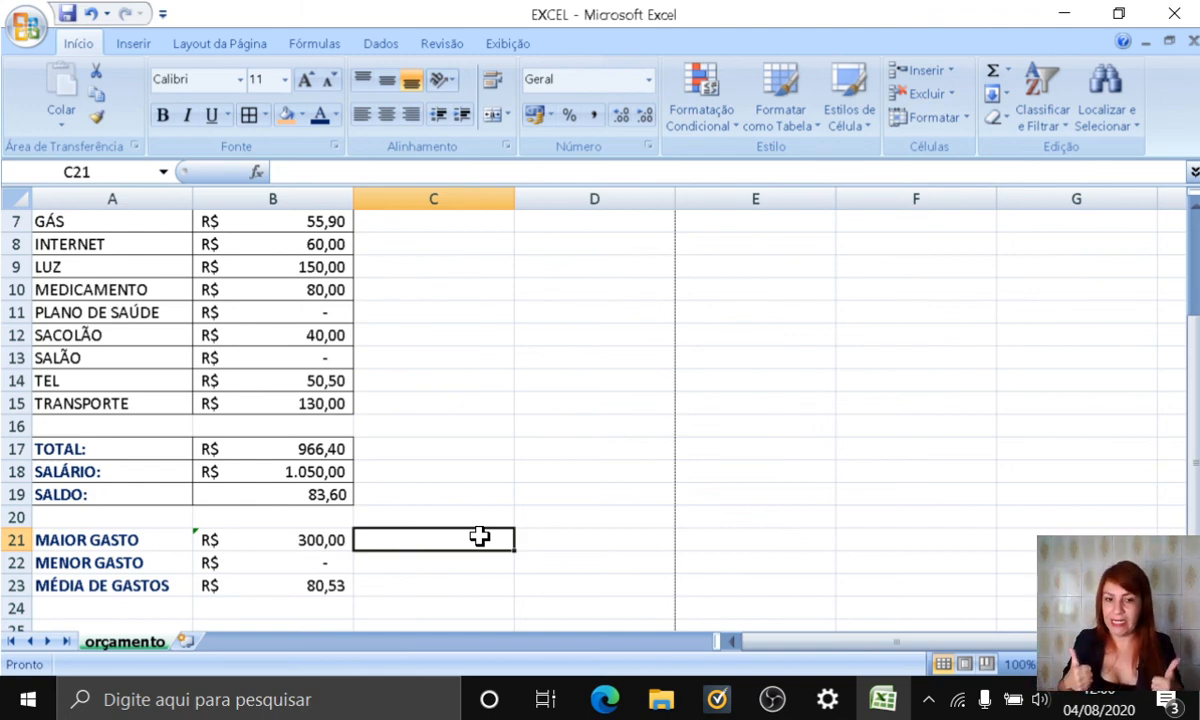
pyautogui.click(566, 569)
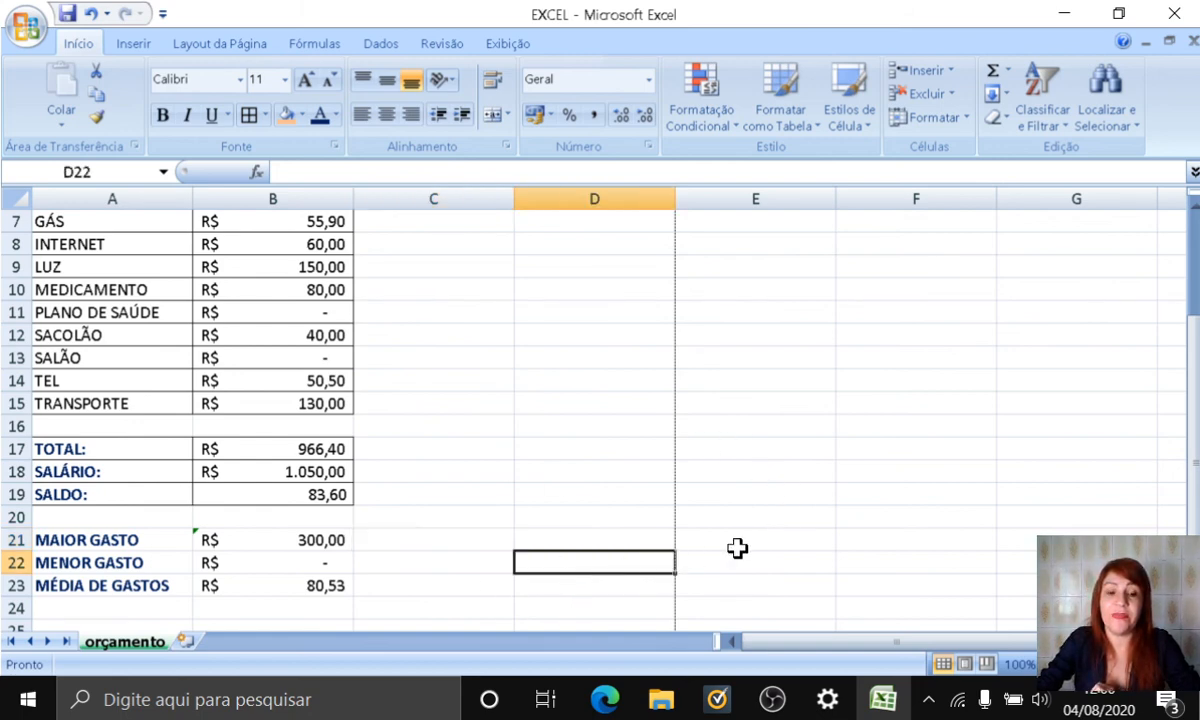
pyautogui.click(444, 539)
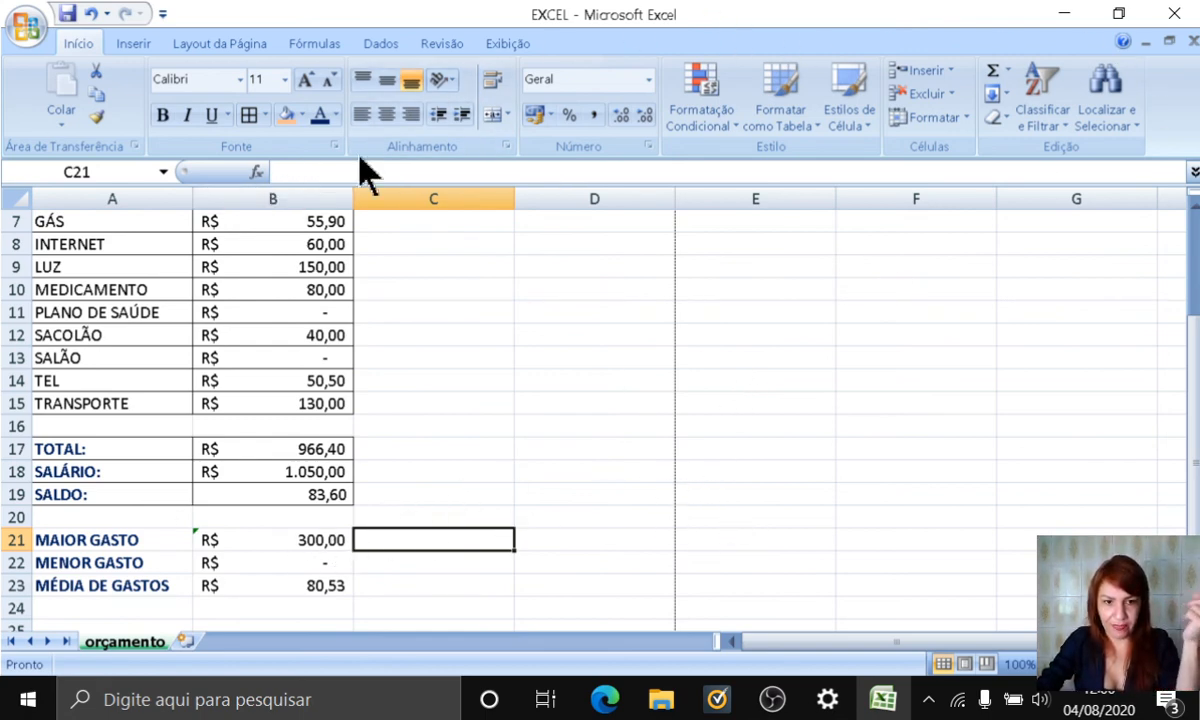
# Step: Clear the MAIOR GASTO, MENOR GASTO and MÉDIA DE GASTOS results in B21:B23 and select B21
pyautogui.click(297, 539)
pyautogui.moveTo(297, 539); pyautogui.dragTo(324, 576)
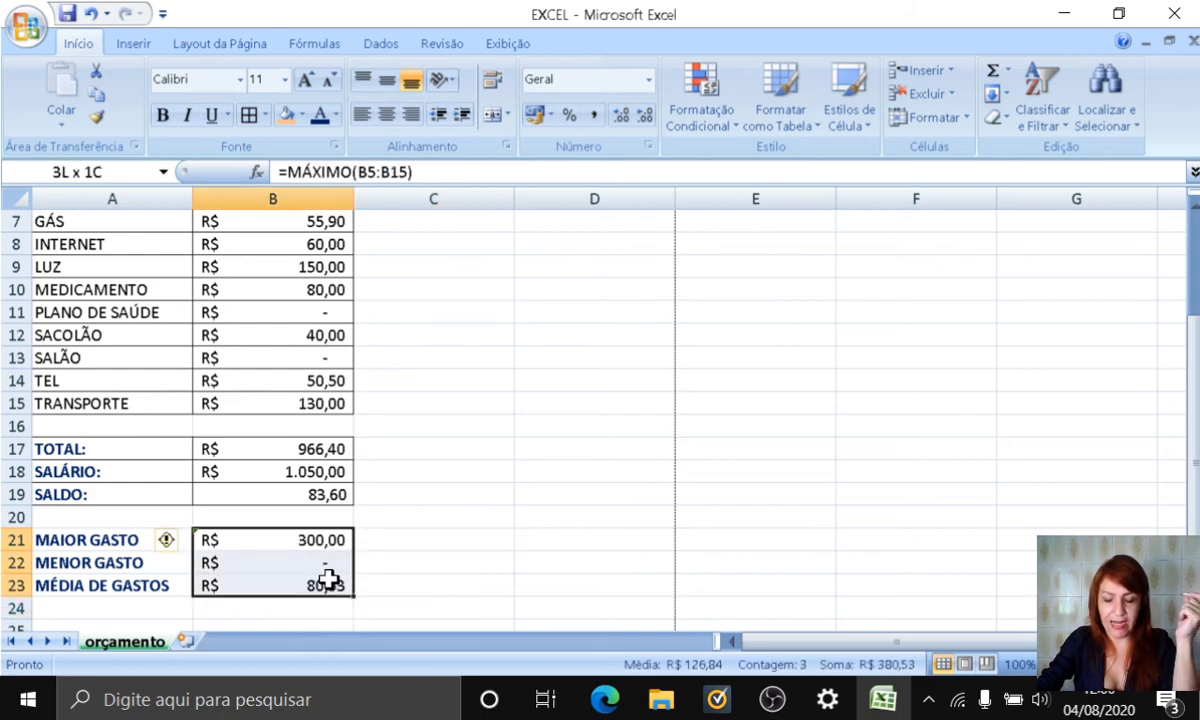
pyautogui.press('Delete')
pyautogui.click(282, 540)
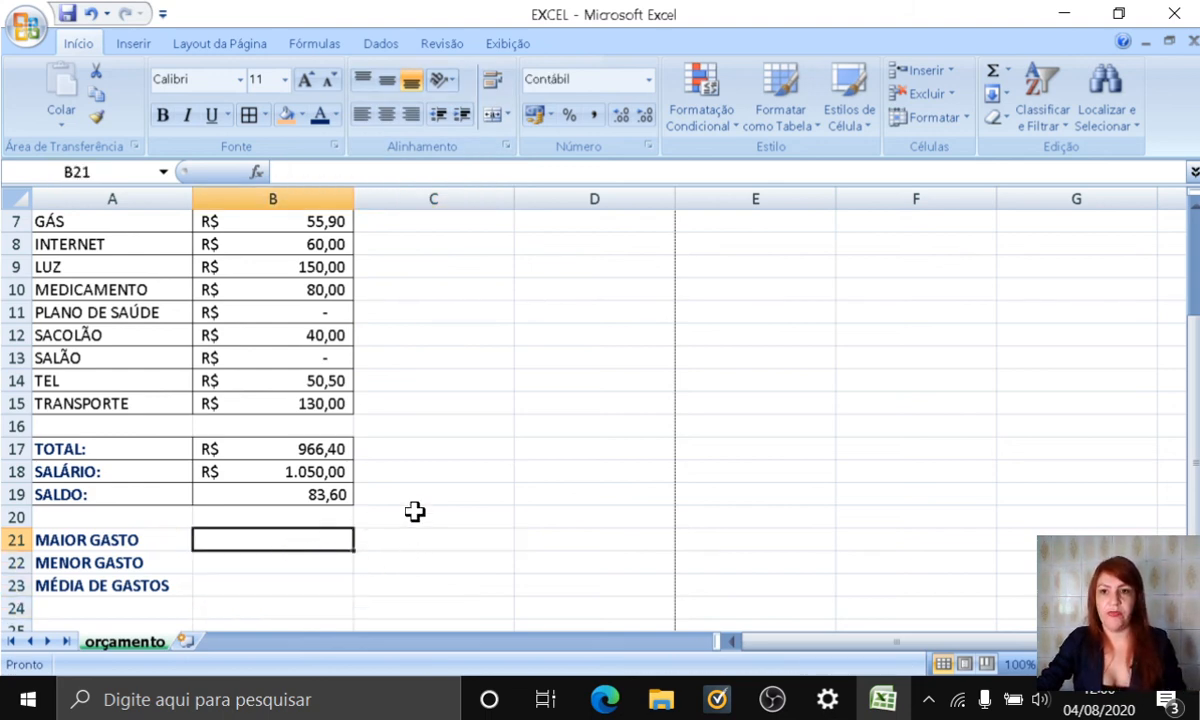
# Step: Insert the AutoSum Máx function in B21 for MAIOR GASTO, replacing the suggested range with B4:B15
pyautogui.click(1009, 70)
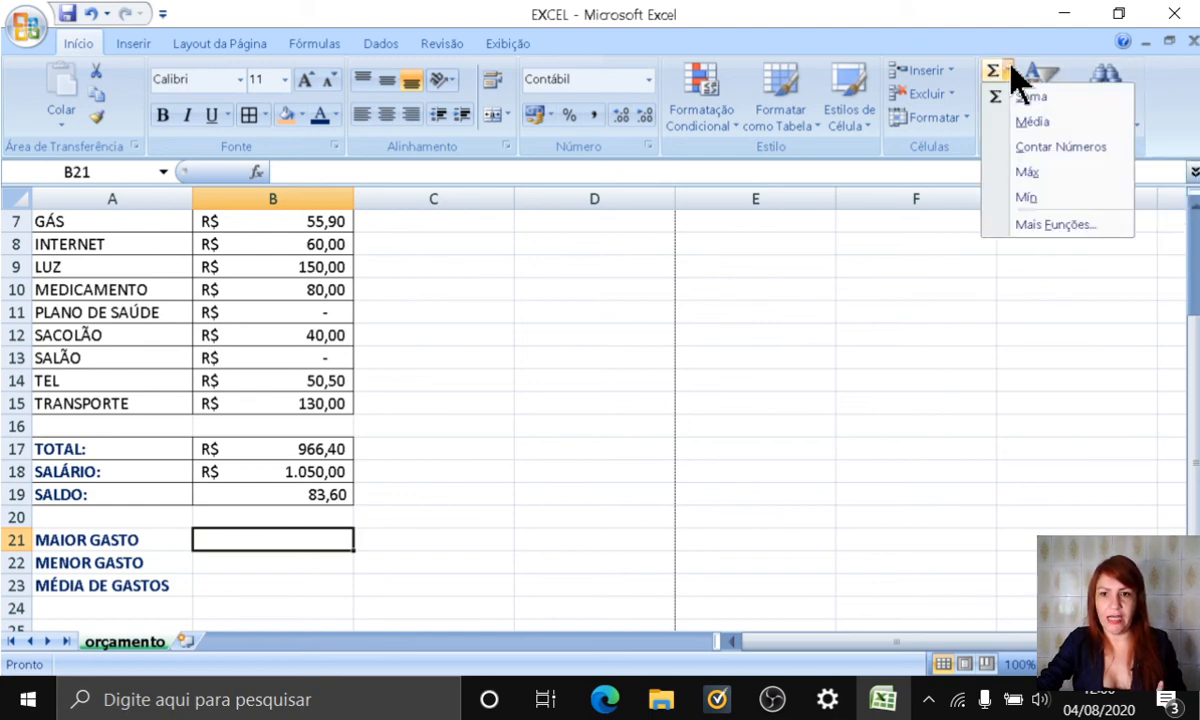
pyautogui.click(1030, 172)
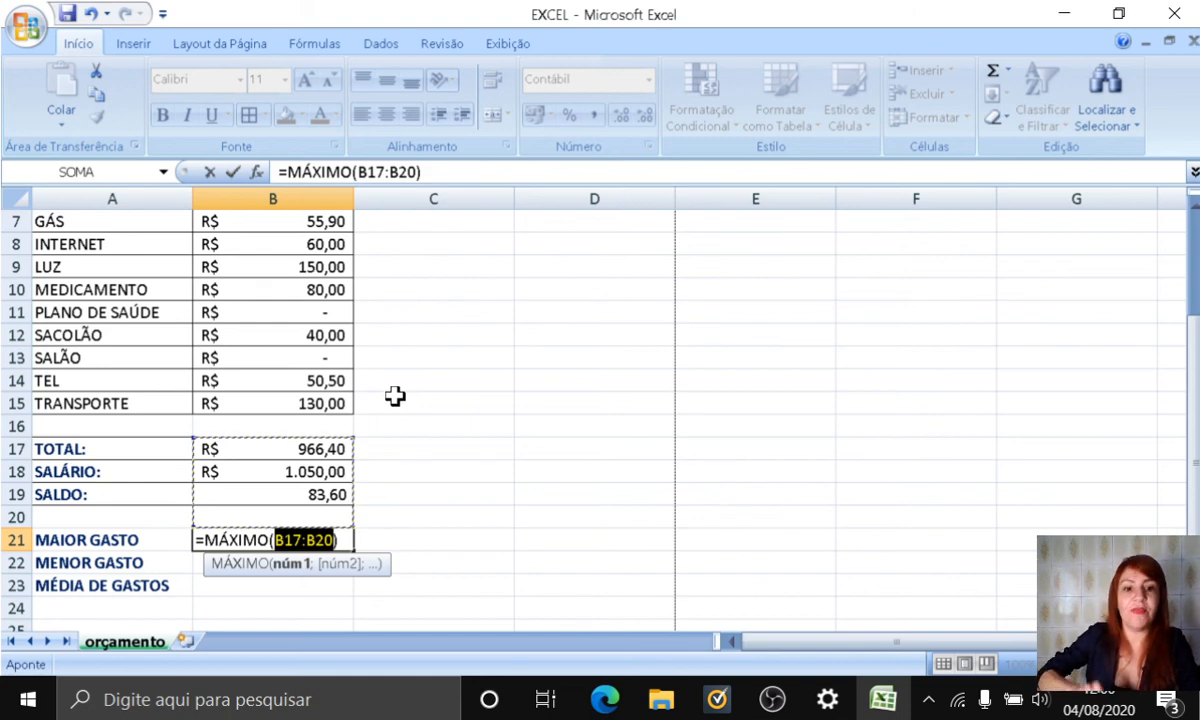
pyautogui.press('BackSpace')
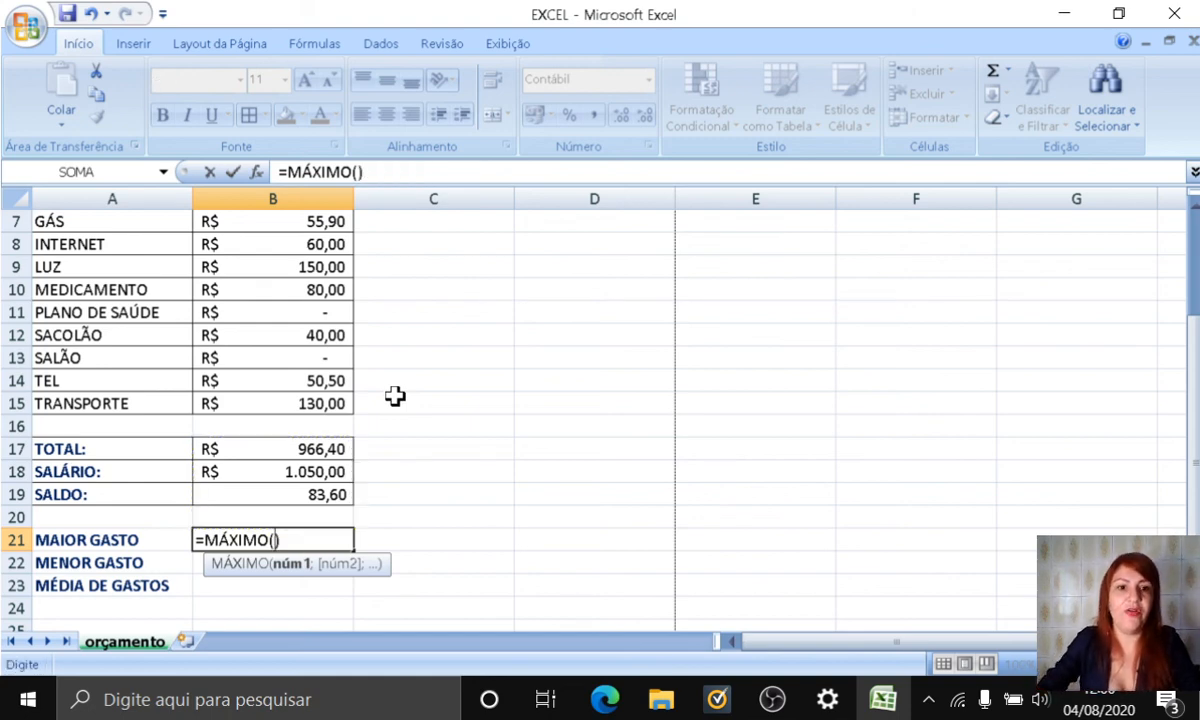
pyautogui.scroll(2, 395, 397)
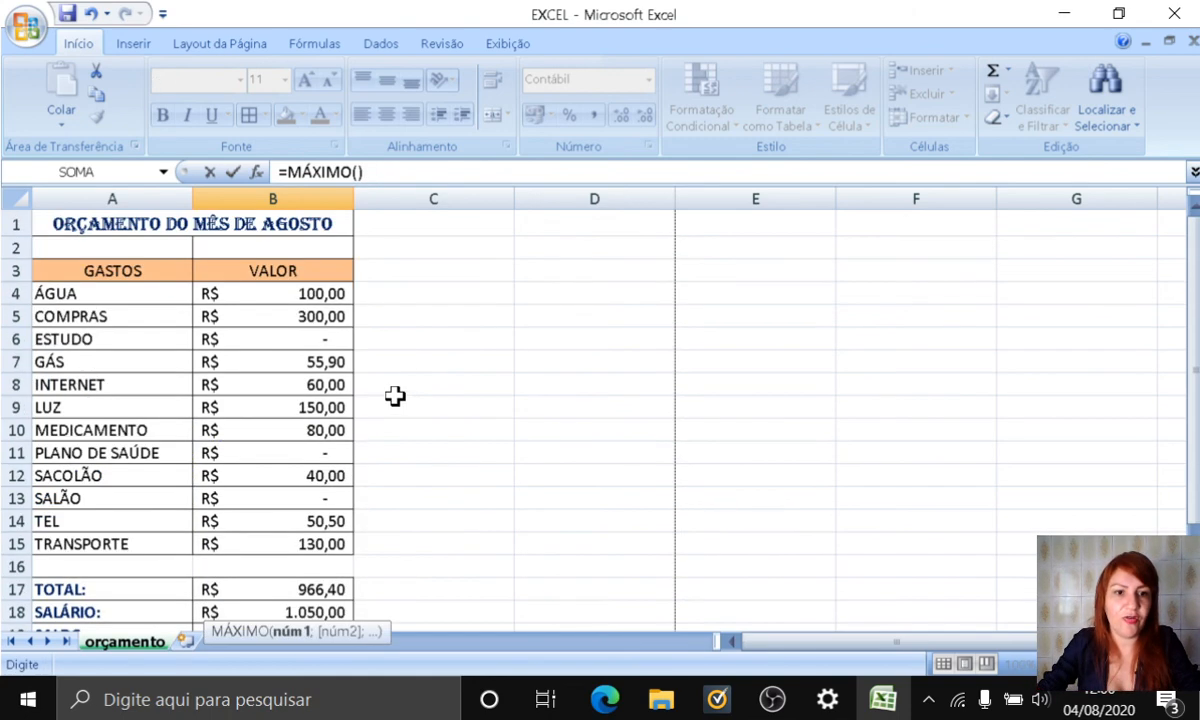
pyautogui.click(279, 293)
pyautogui.moveTo(279, 293); pyautogui.dragTo(272, 545)
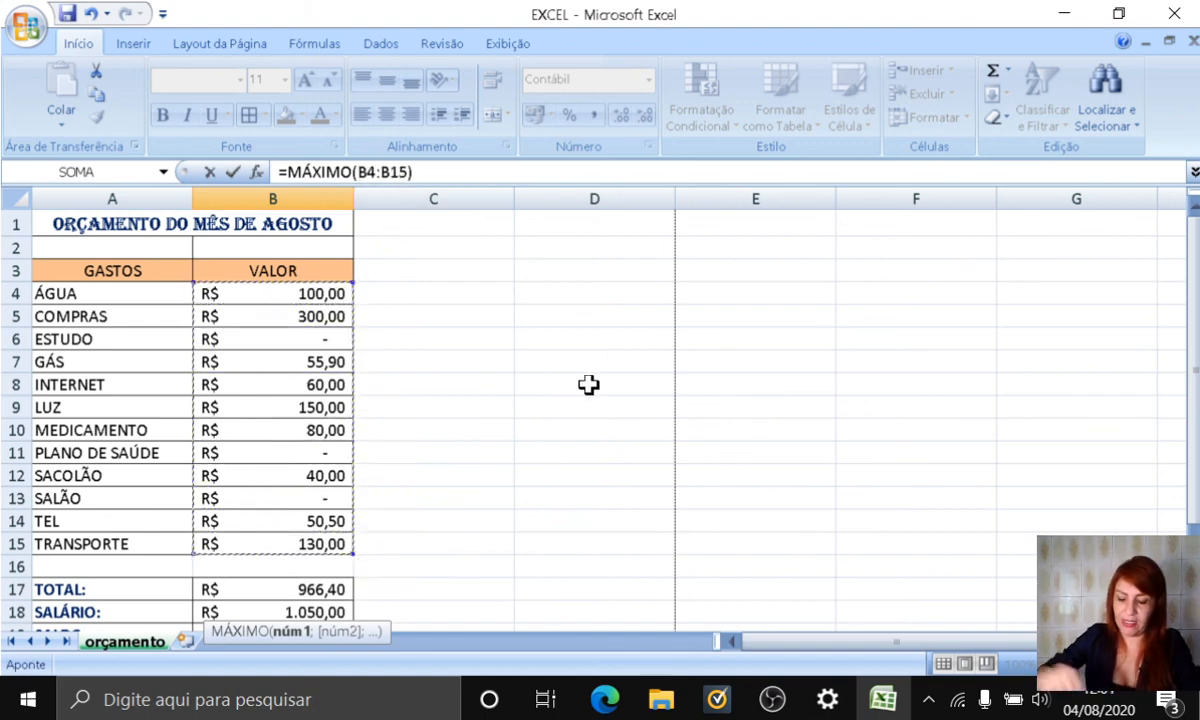
pyautogui.write(')')
pyautogui.press('Return')
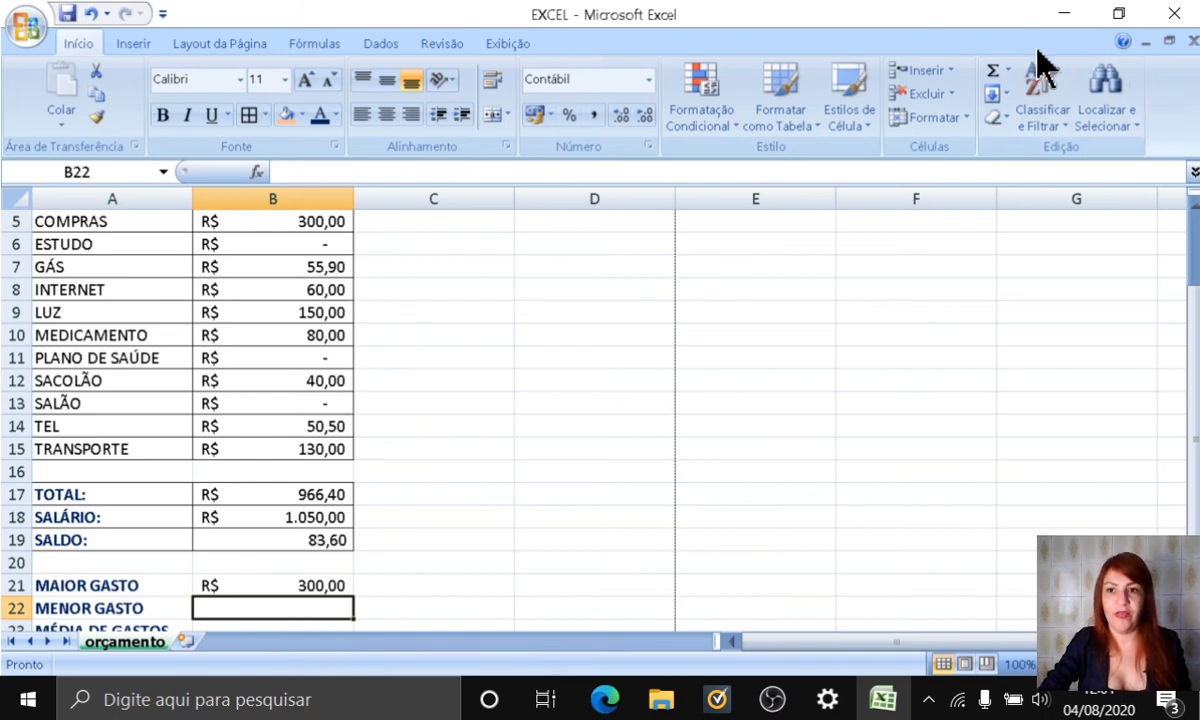
# Step: Insert the AutoSum Mín function in B22 for MENOR GASTO, using the expense values B4:B15 as its range
pyautogui.click(1009, 72)
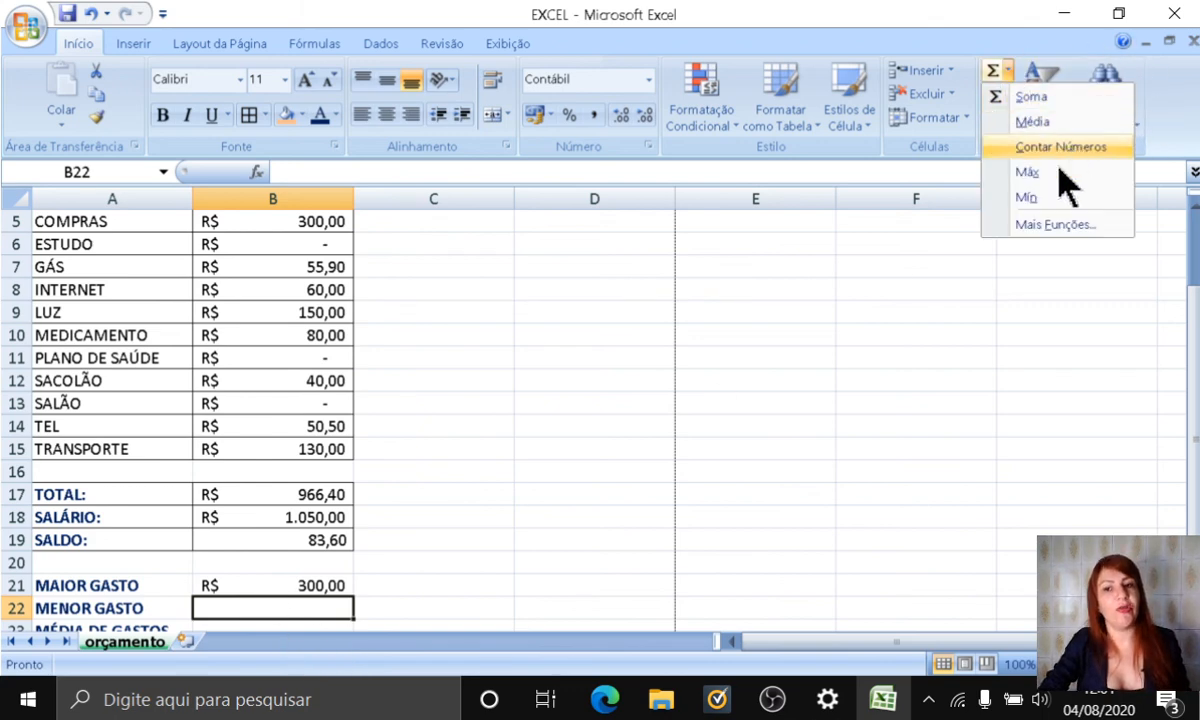
pyautogui.click(1036, 196)
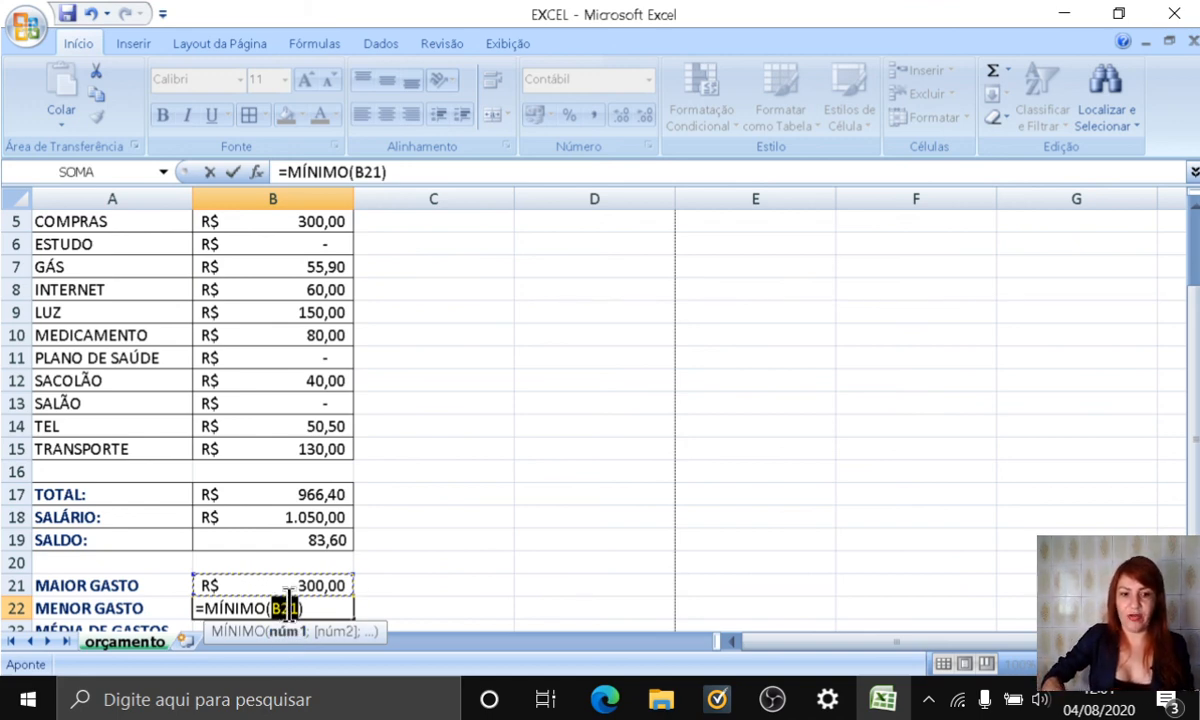
pyautogui.press('BackSpace')
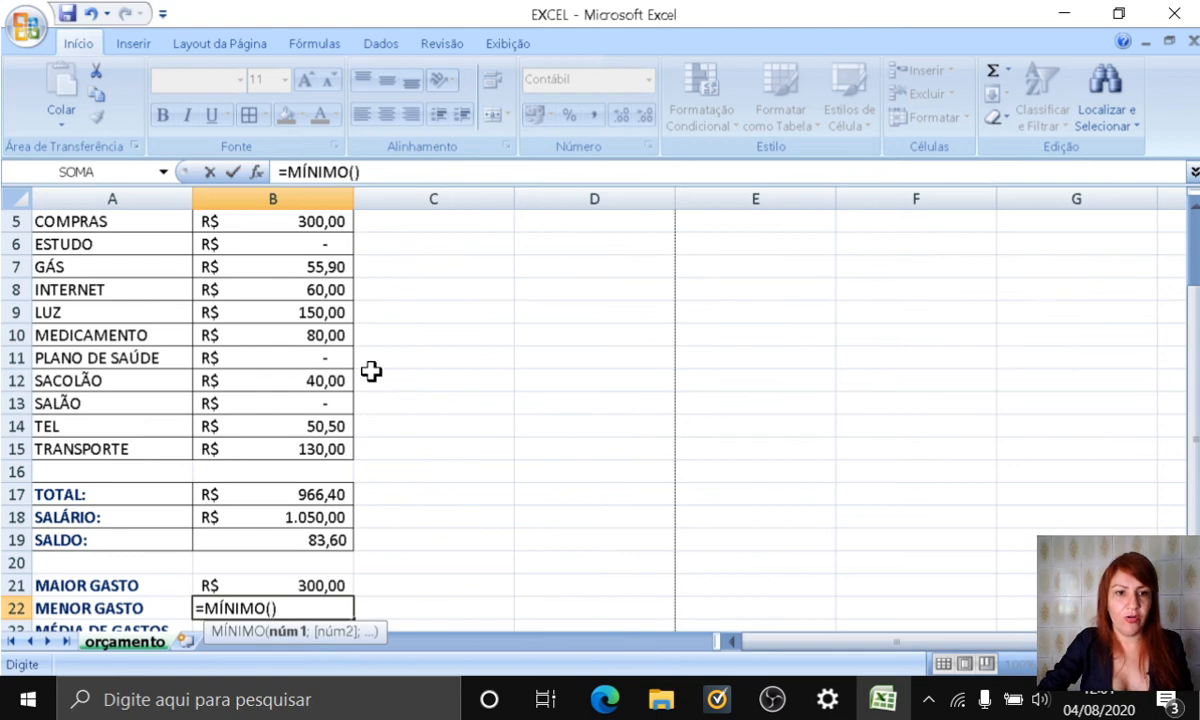
pyautogui.scroll(2, 355, 355)
pyautogui.moveTo(249, 294); pyautogui.dragTo(303, 546)
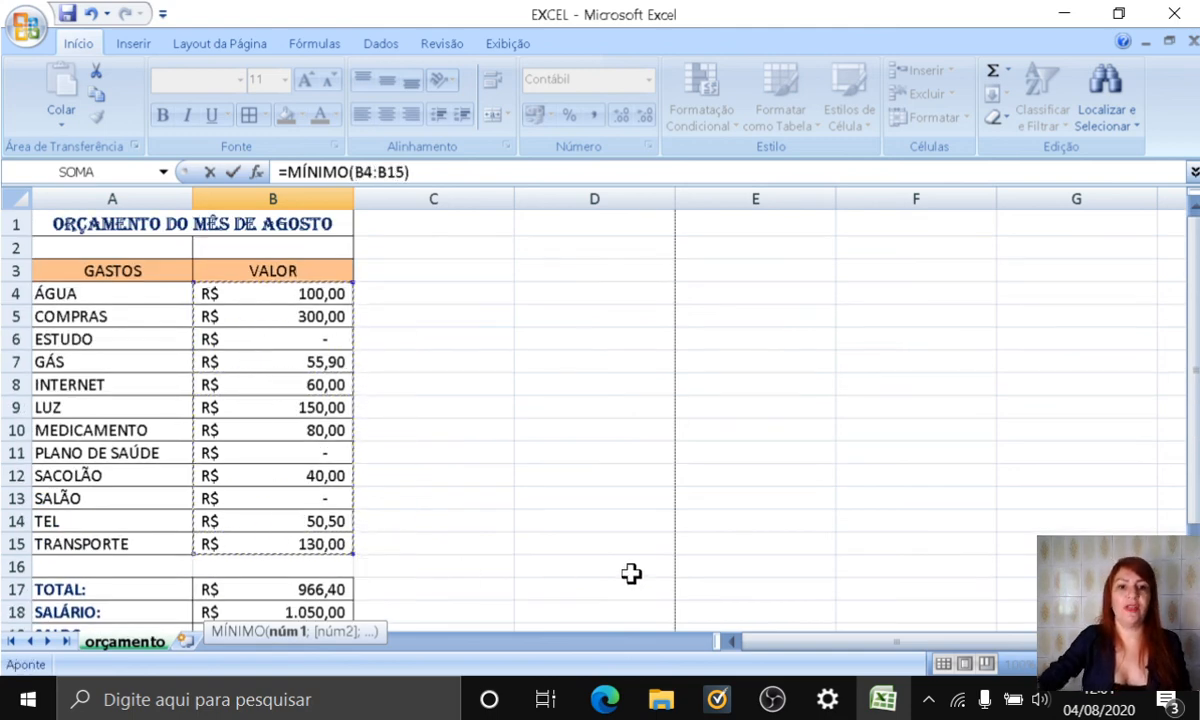
pyautogui.press('Return')
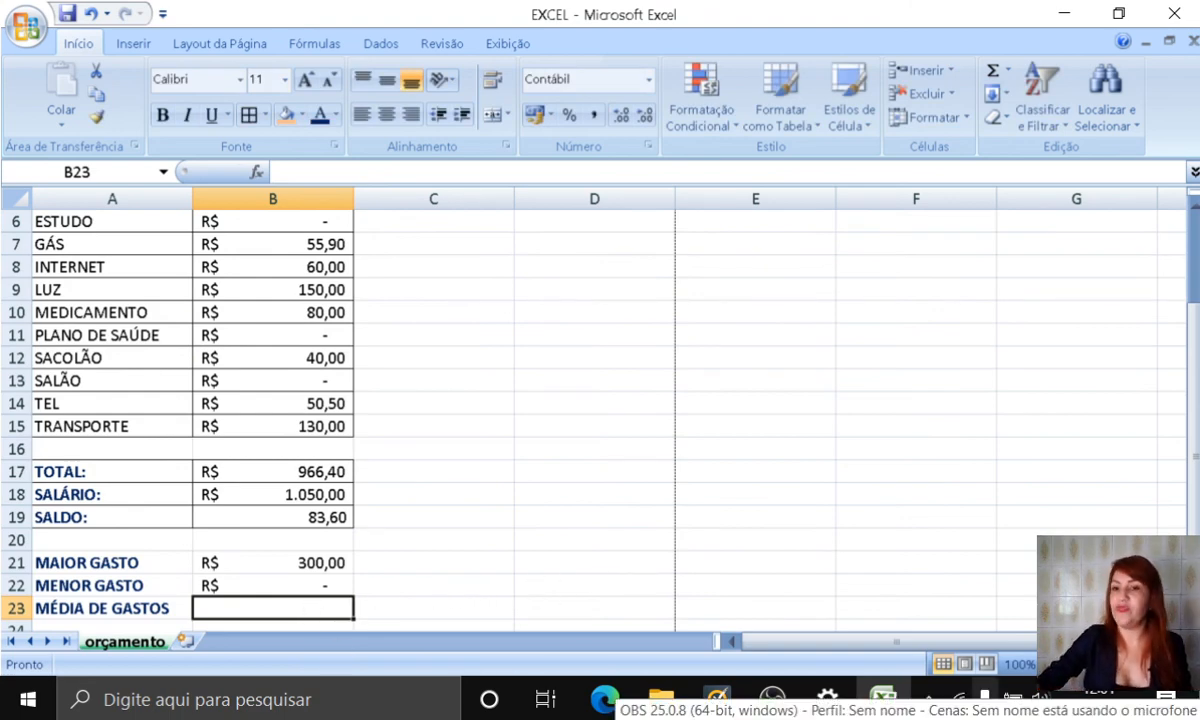
# Step: Insert the AutoSum Média function in B23 for MÉDIA DE GASTOS over the range B4:B15
pyautogui.click(1007, 71)
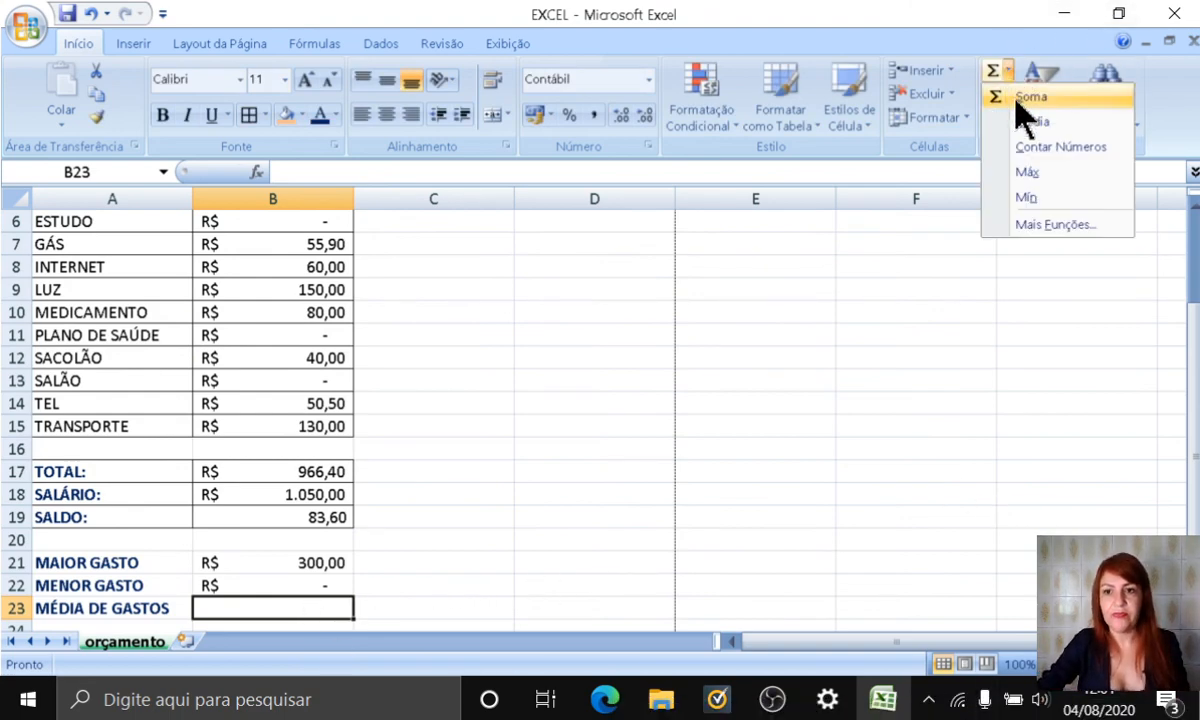
pyautogui.click(1035, 122)
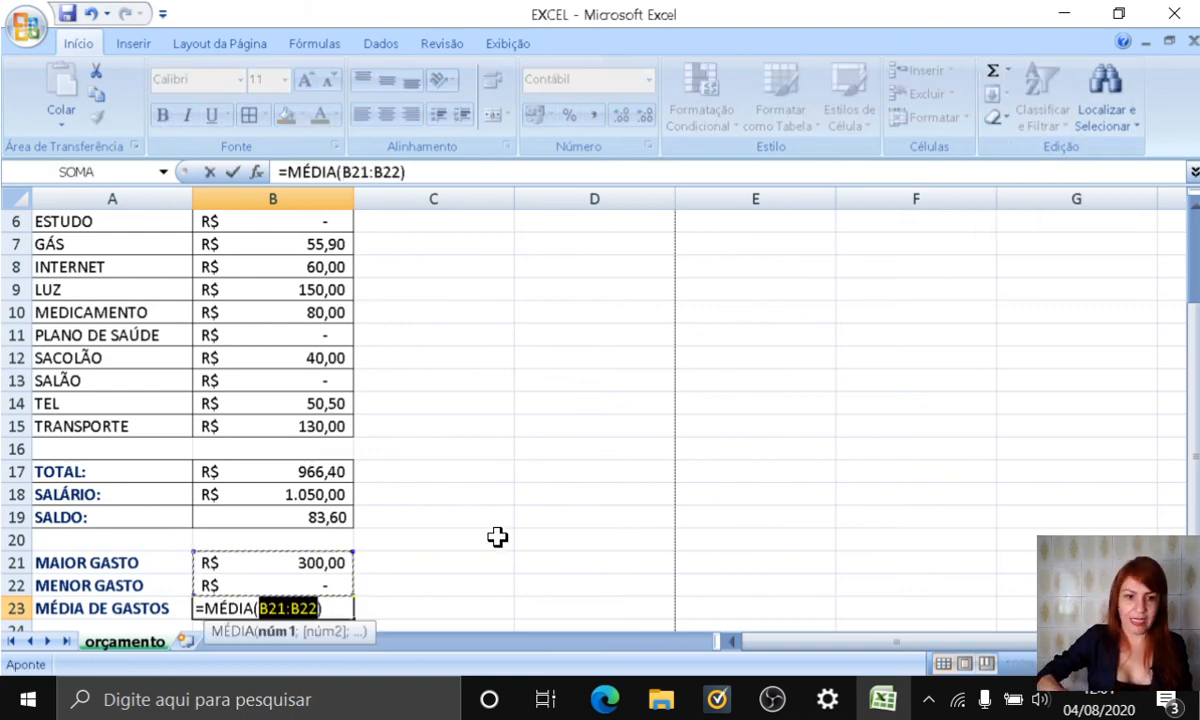
pyautogui.press('BackSpace')
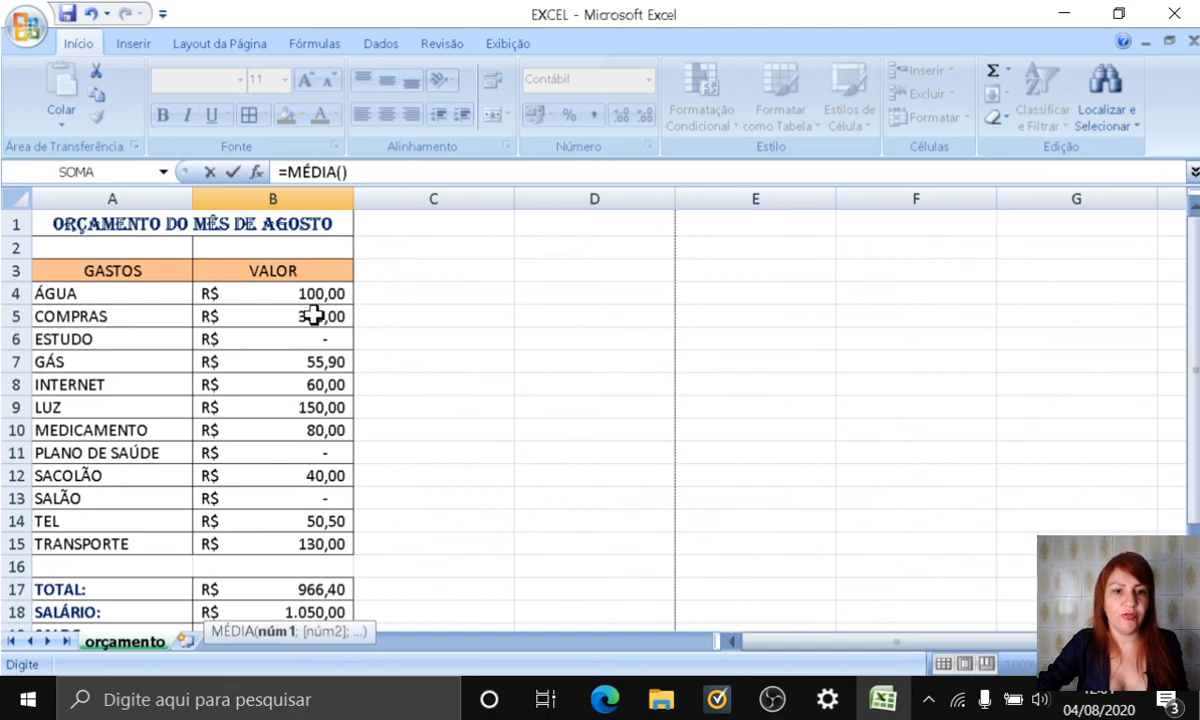
pyautogui.moveTo(294, 294); pyautogui.dragTo(263, 539)
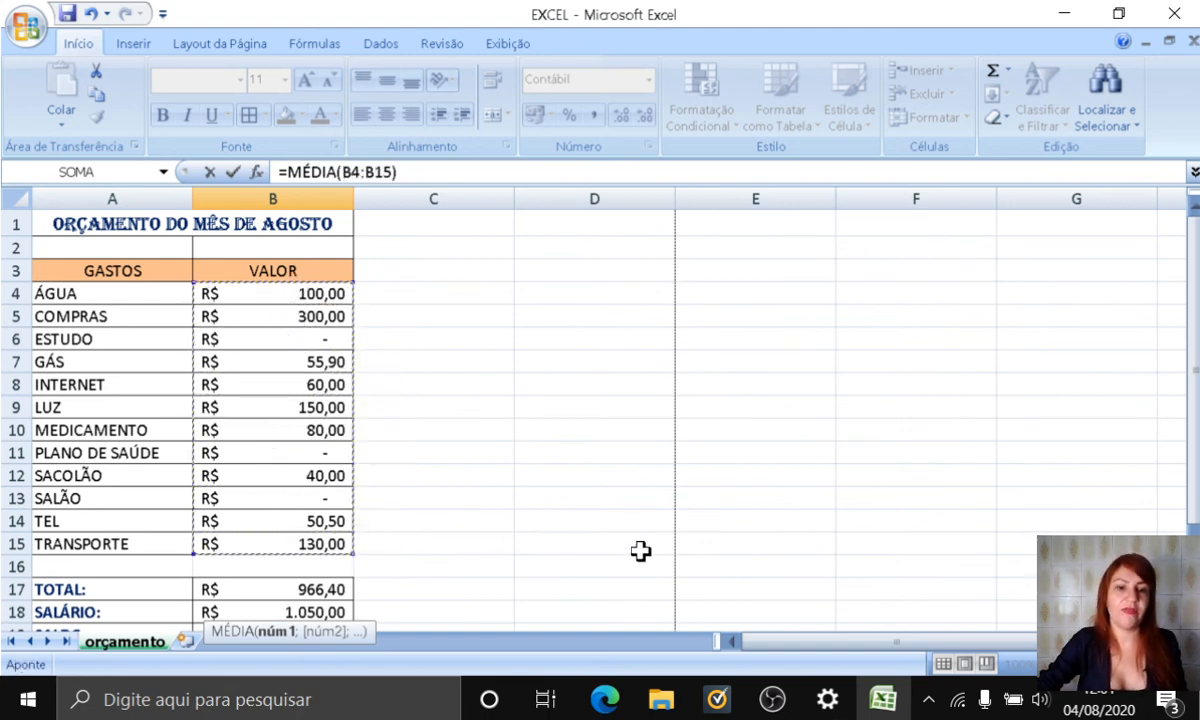
pyautogui.press('Return')
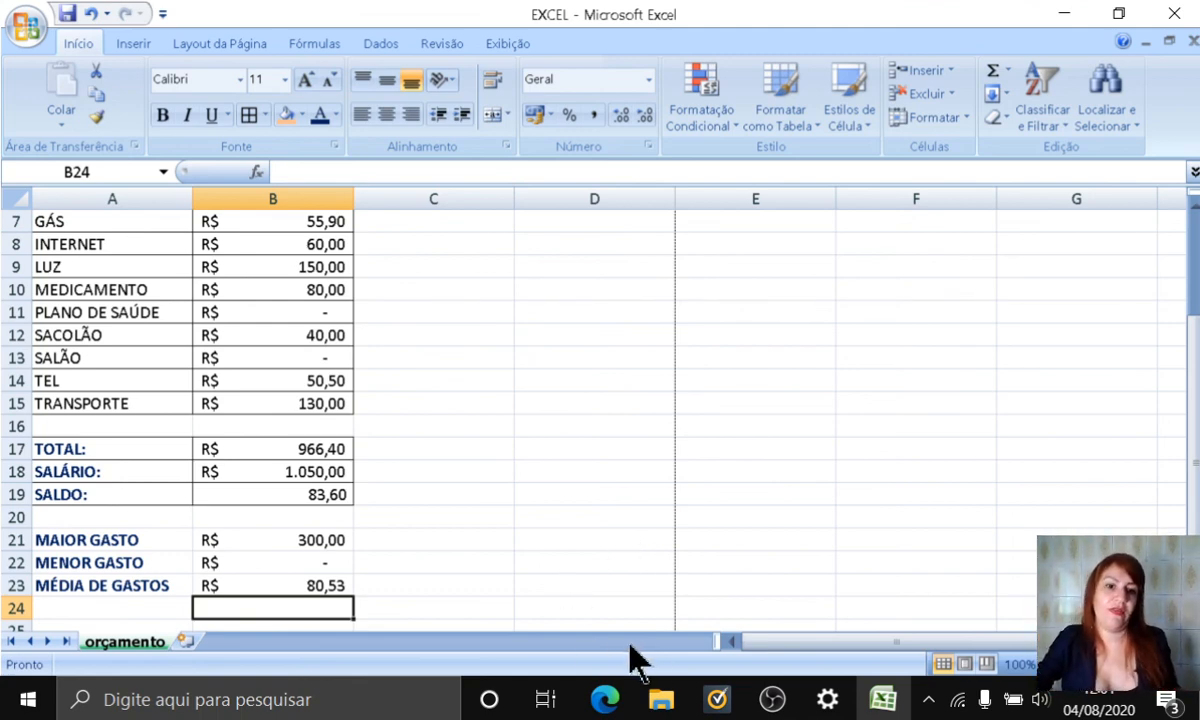
pyautogui.click(578, 576)
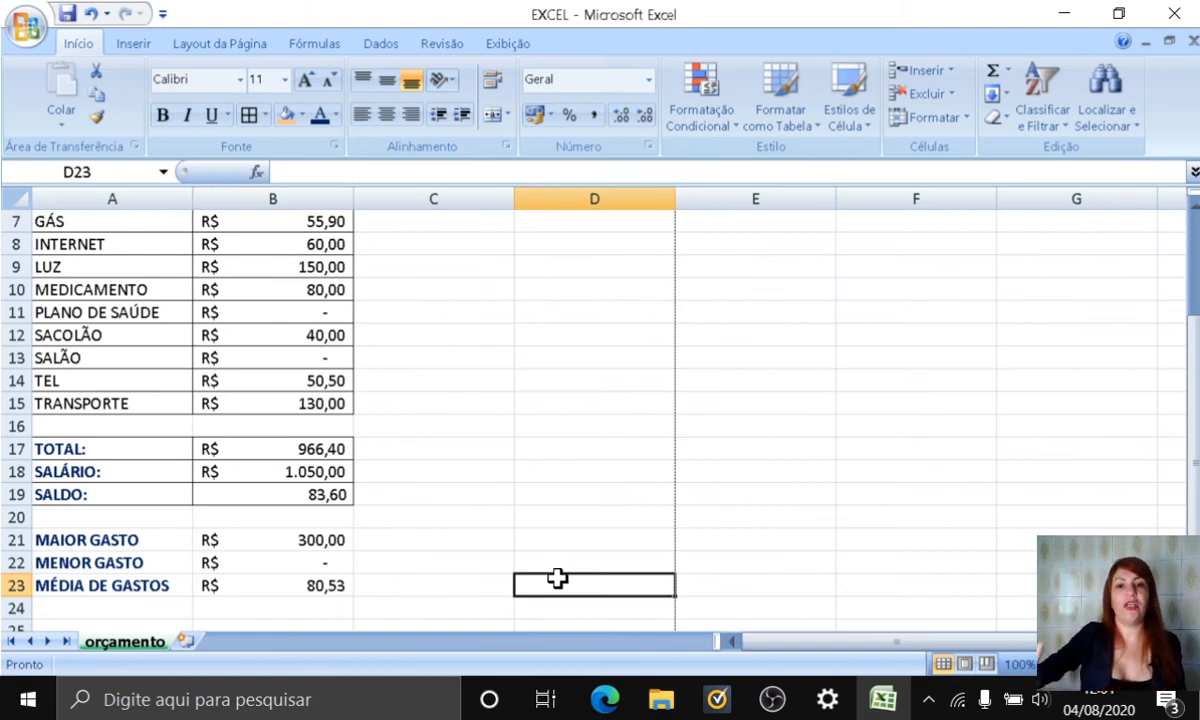